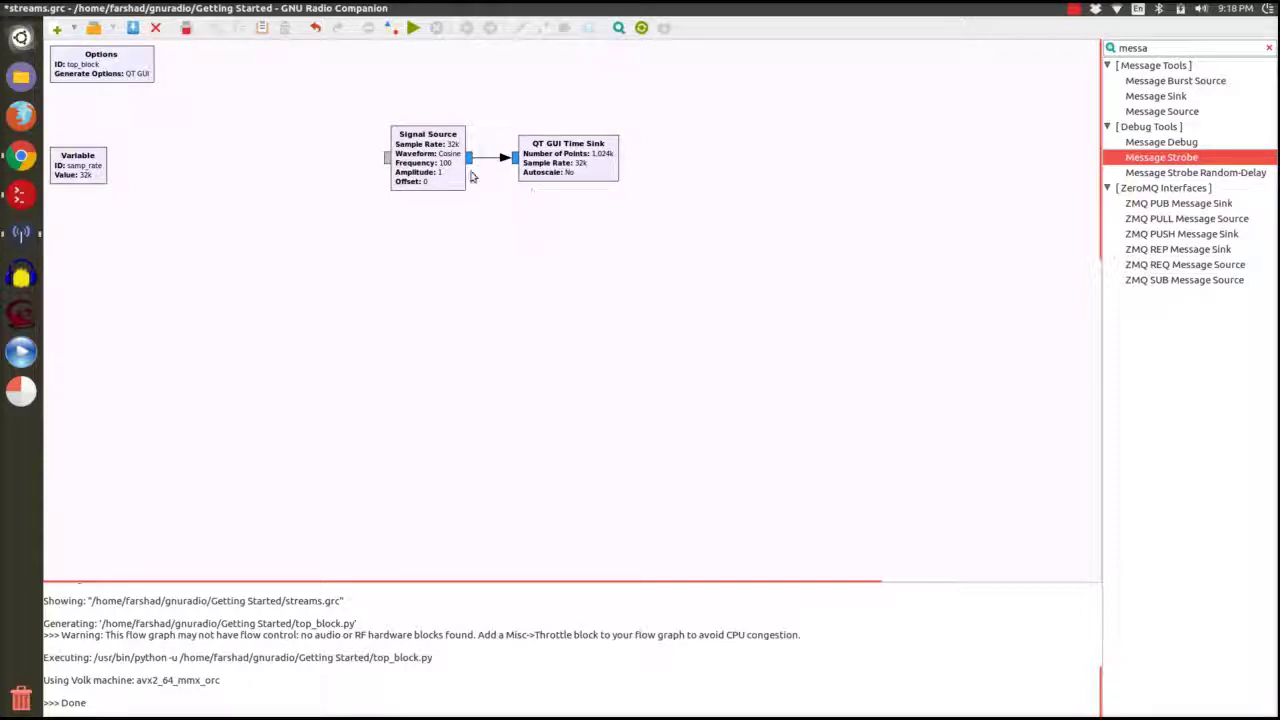
pyautogui.click(424, 160)
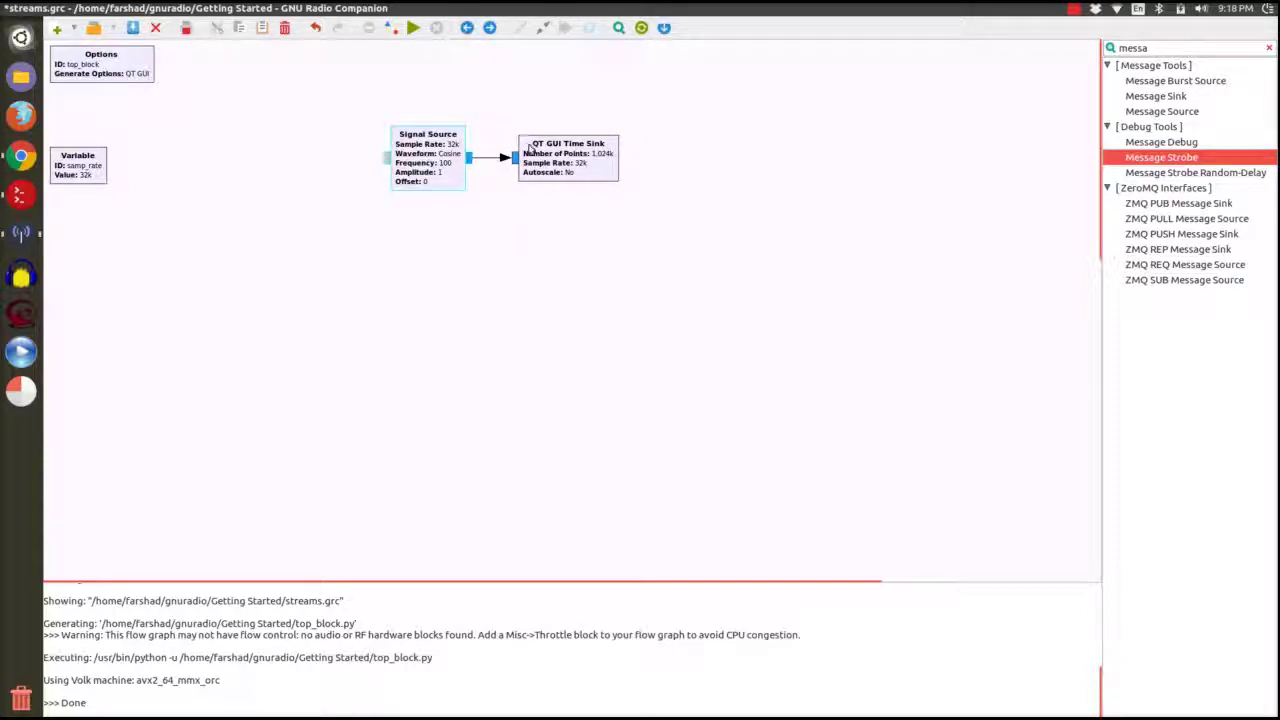
pyautogui.click(596, 181)
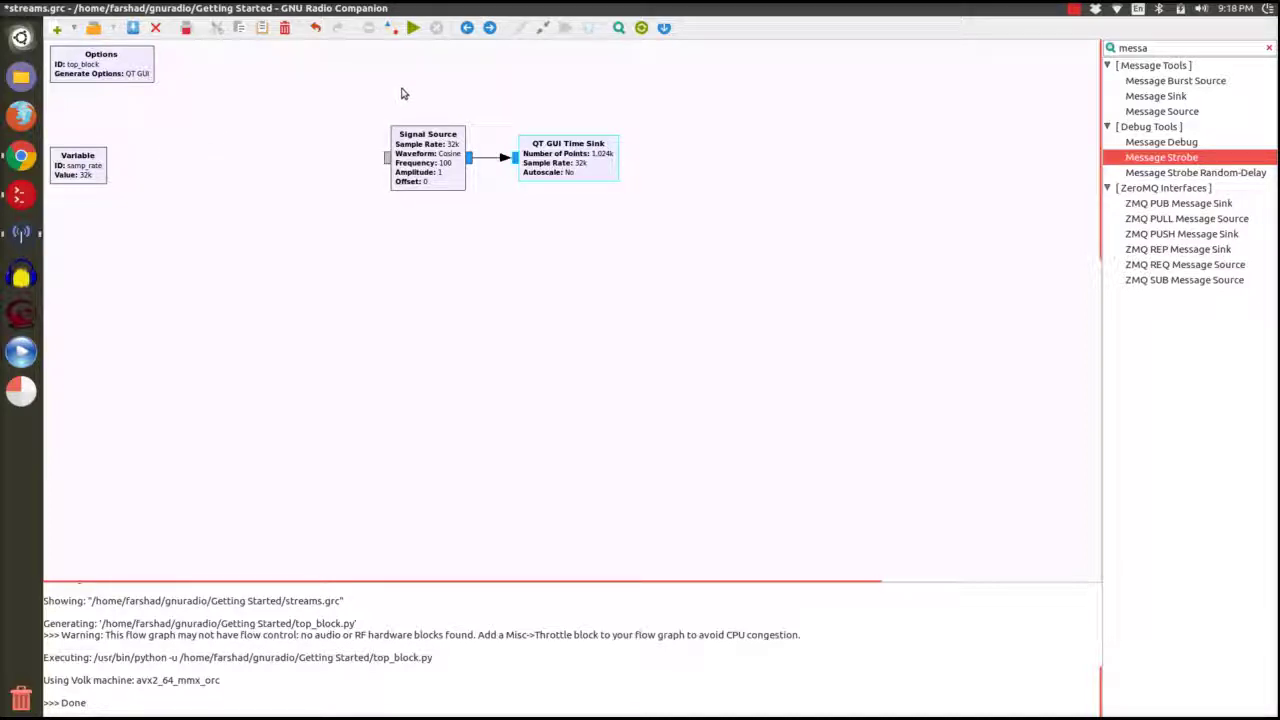
pyautogui.click(415, 28)
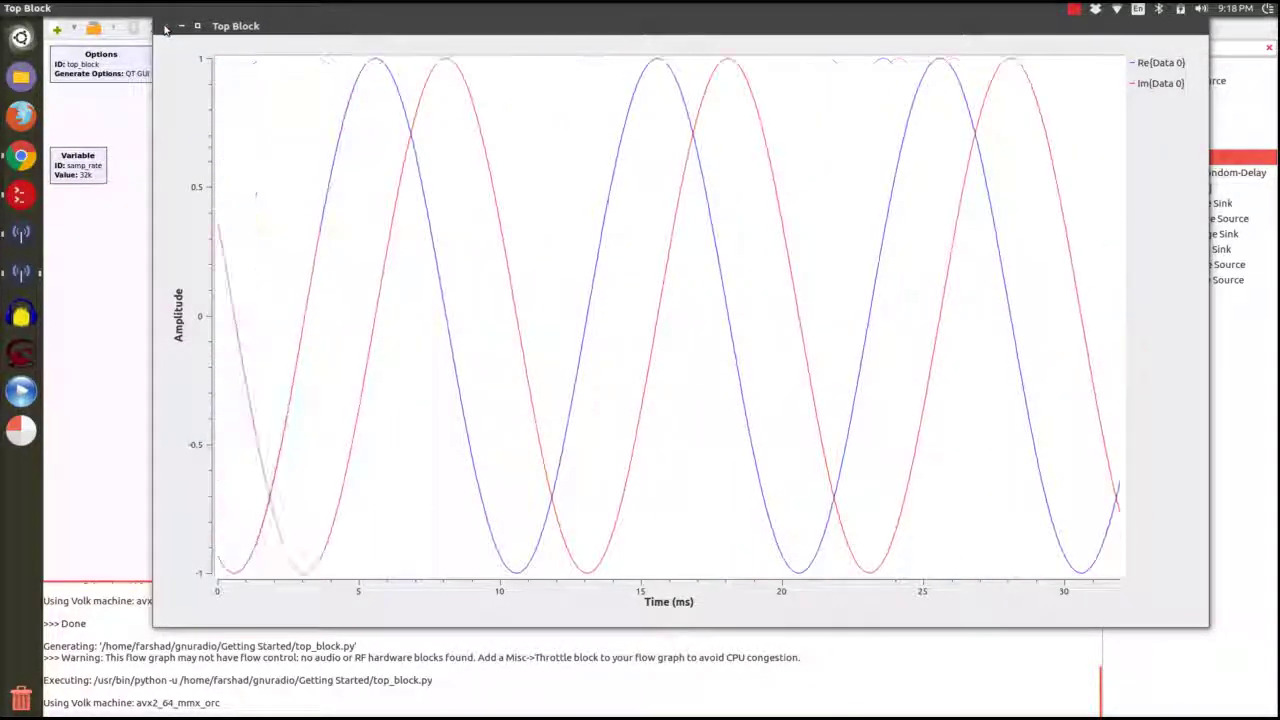
pyautogui.click(165, 27)
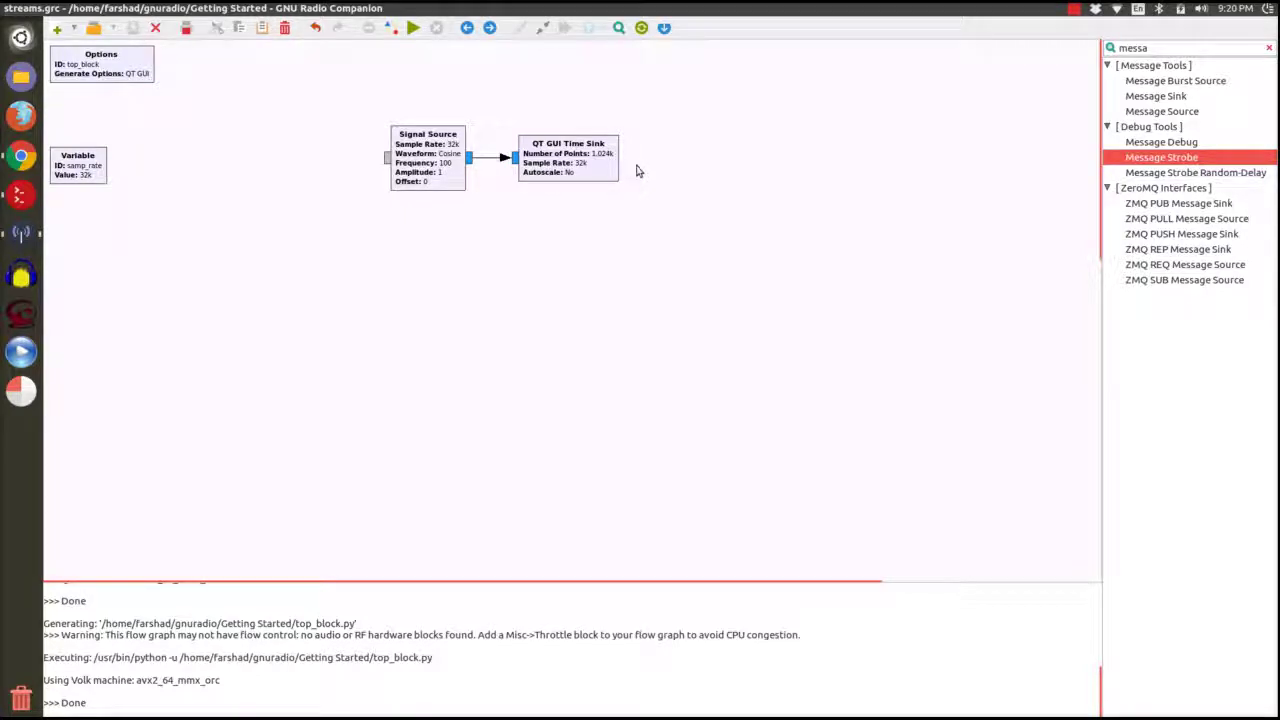
# - Search 'thr', add a Throttle block, and place it below the Signal Source
pyautogui.tripleClick(1232, 47)
pyautogui.write('thr')
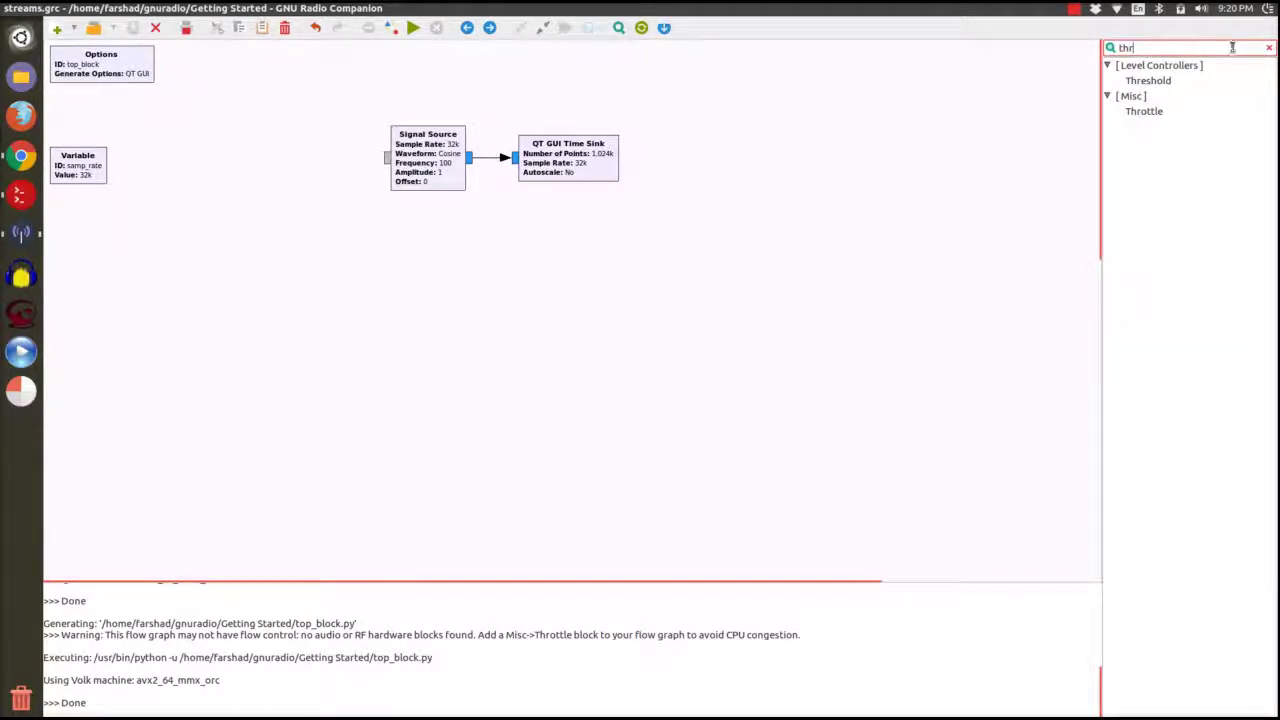
pyautogui.doubleClick(1140, 113)
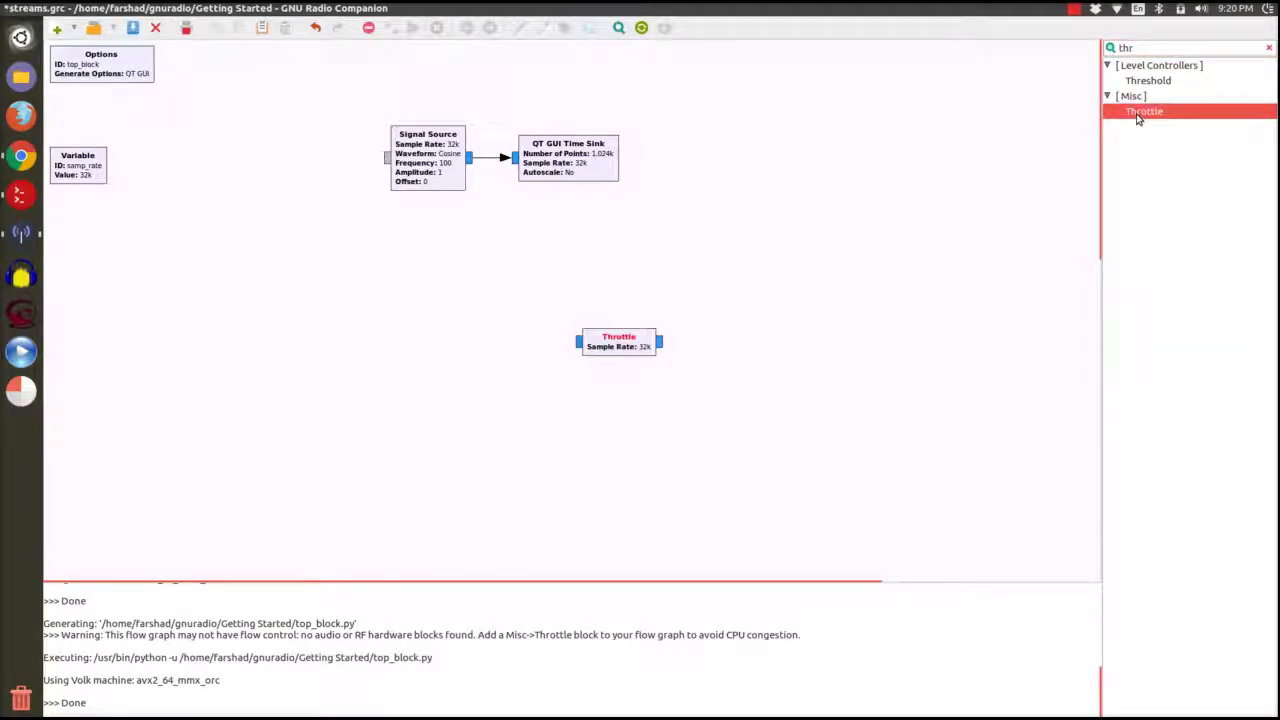
pyautogui.click(606, 334)
pyautogui.moveTo(606, 334); pyautogui.dragTo(493, 254)
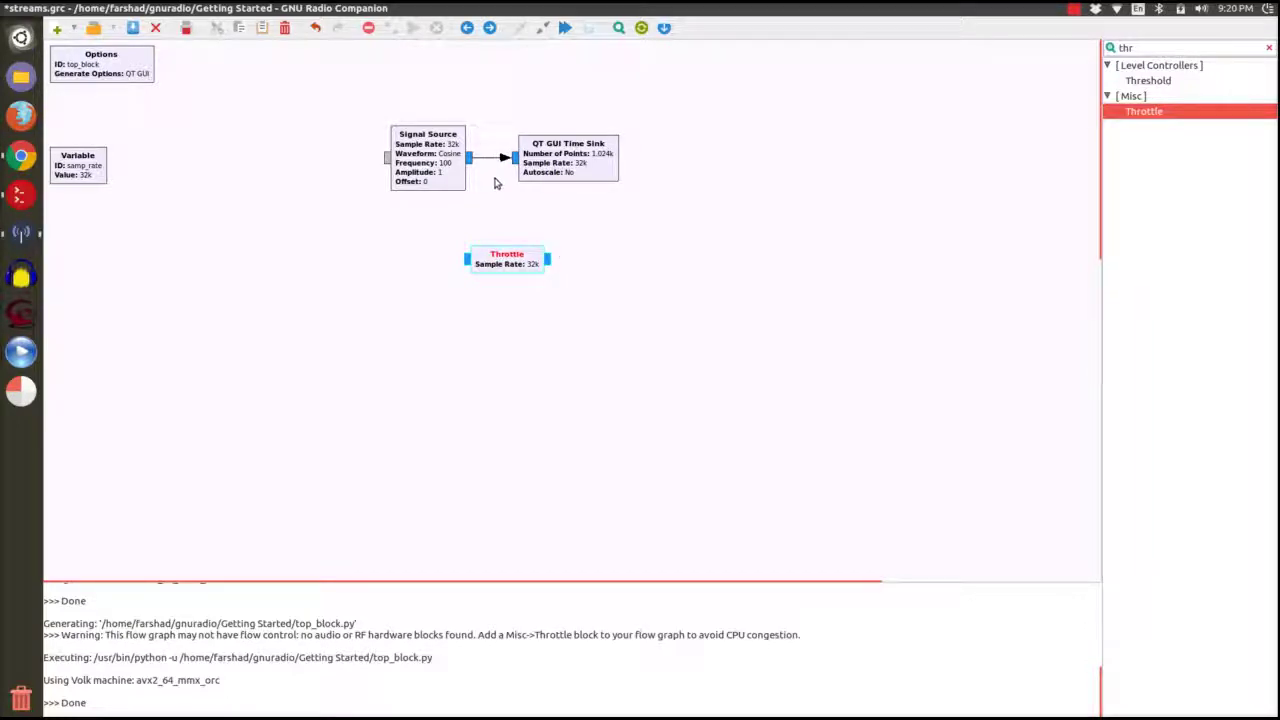
# - Replace the direct link with Signal Source → Throttle → Time Sink connections
pyautogui.click(495, 163)
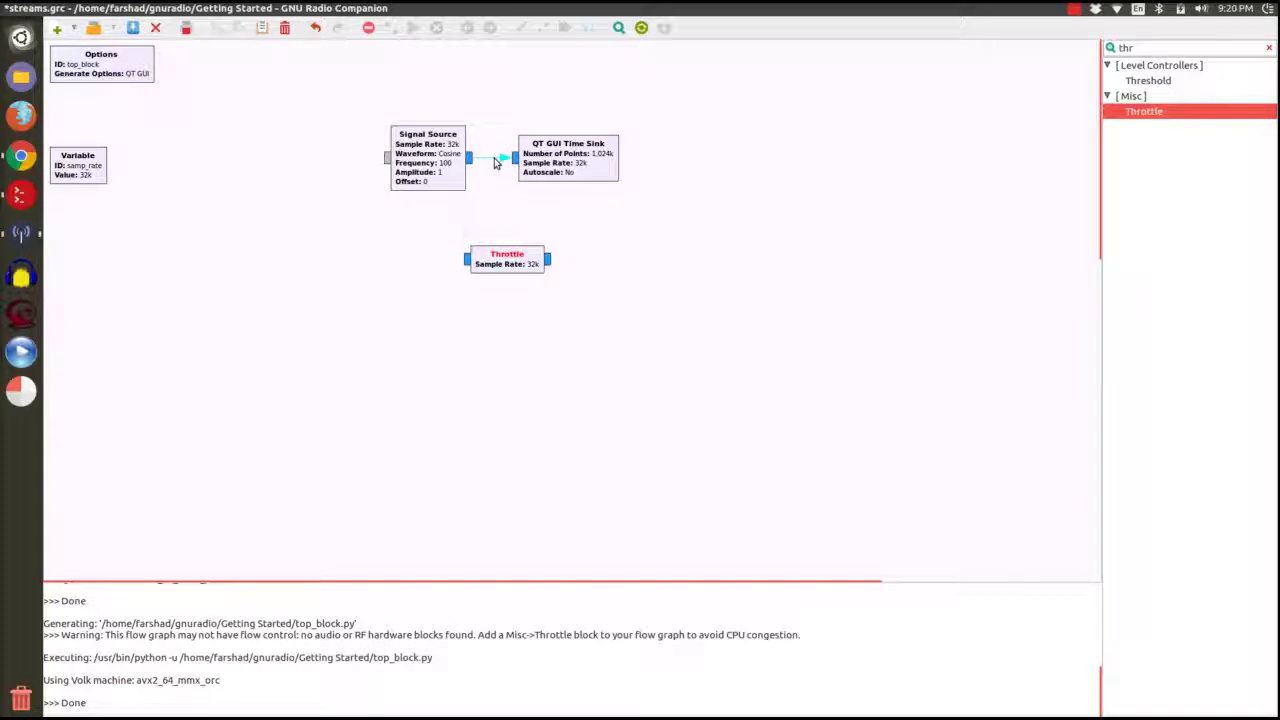
pyautogui.press('Delete')
pyautogui.click(469, 158)
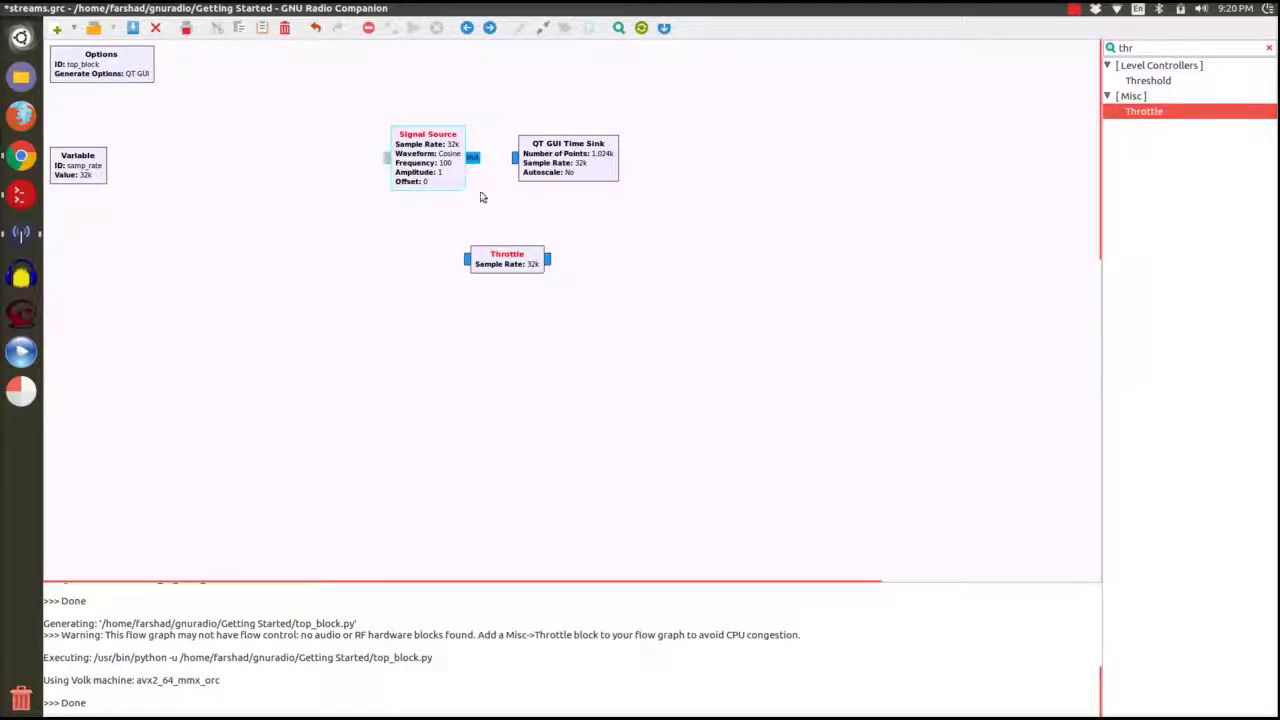
pyautogui.click(466, 256)
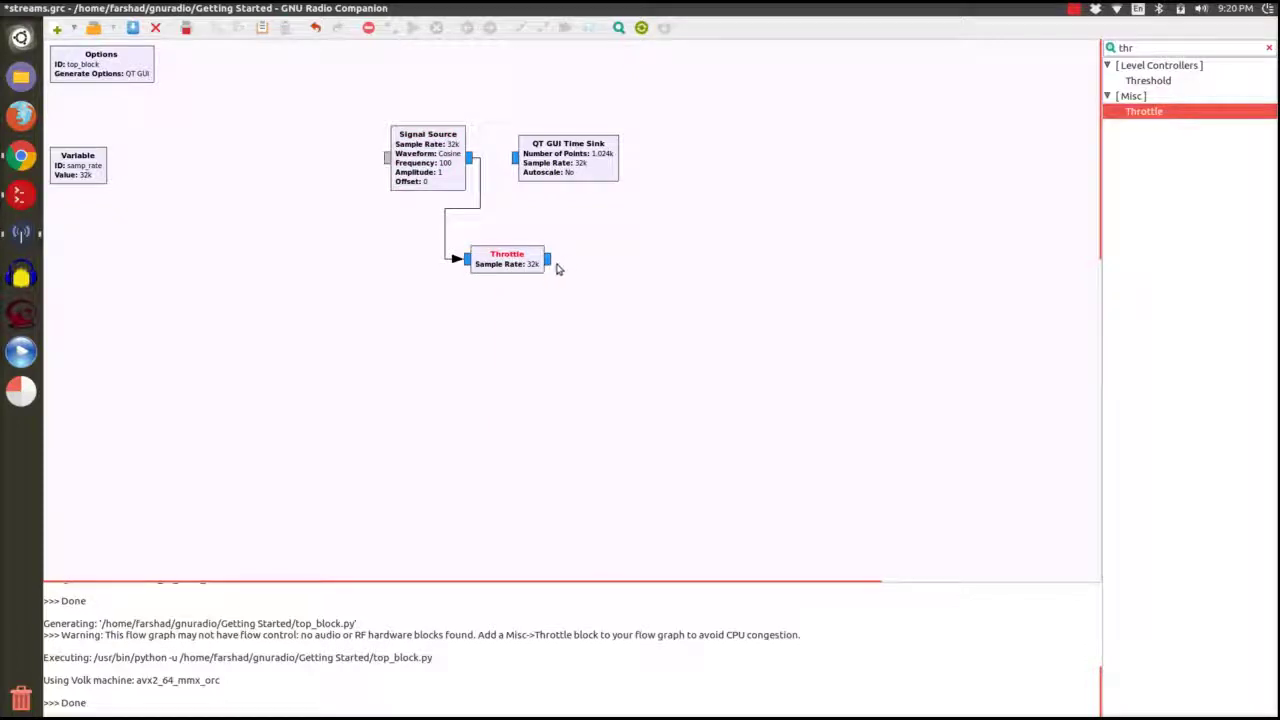
pyautogui.click(550, 261)
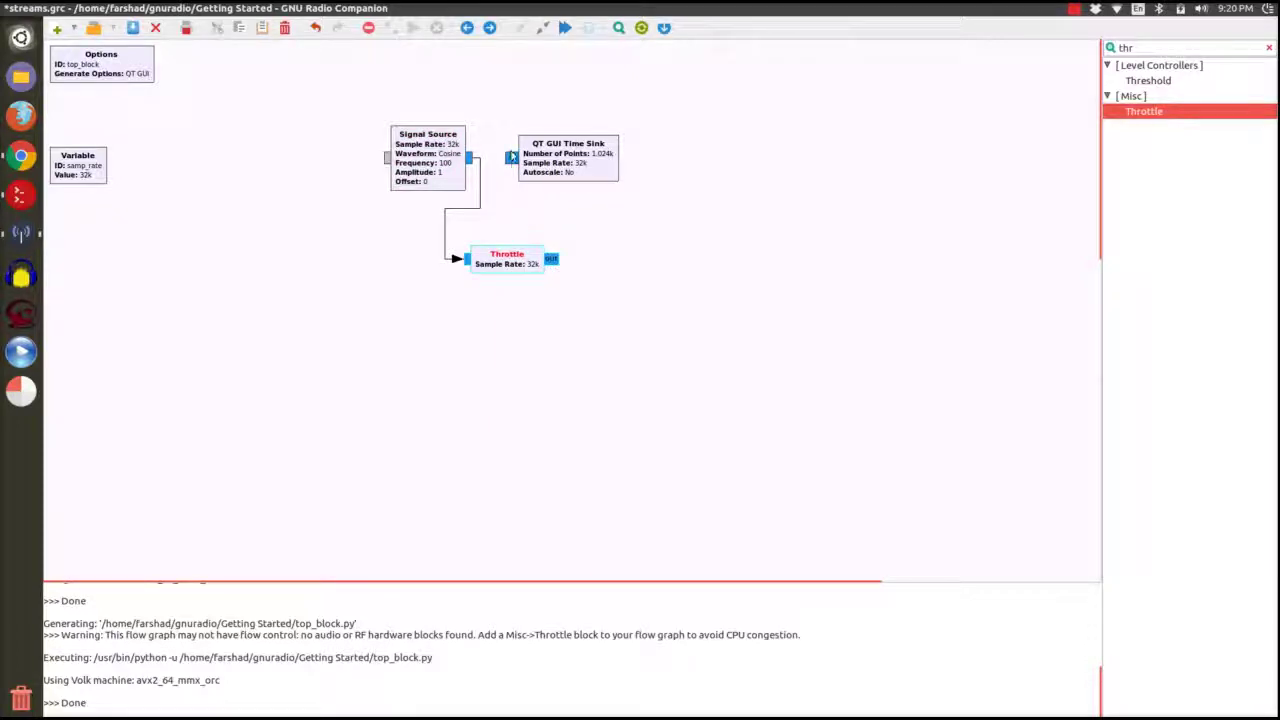
pyautogui.click(512, 158)
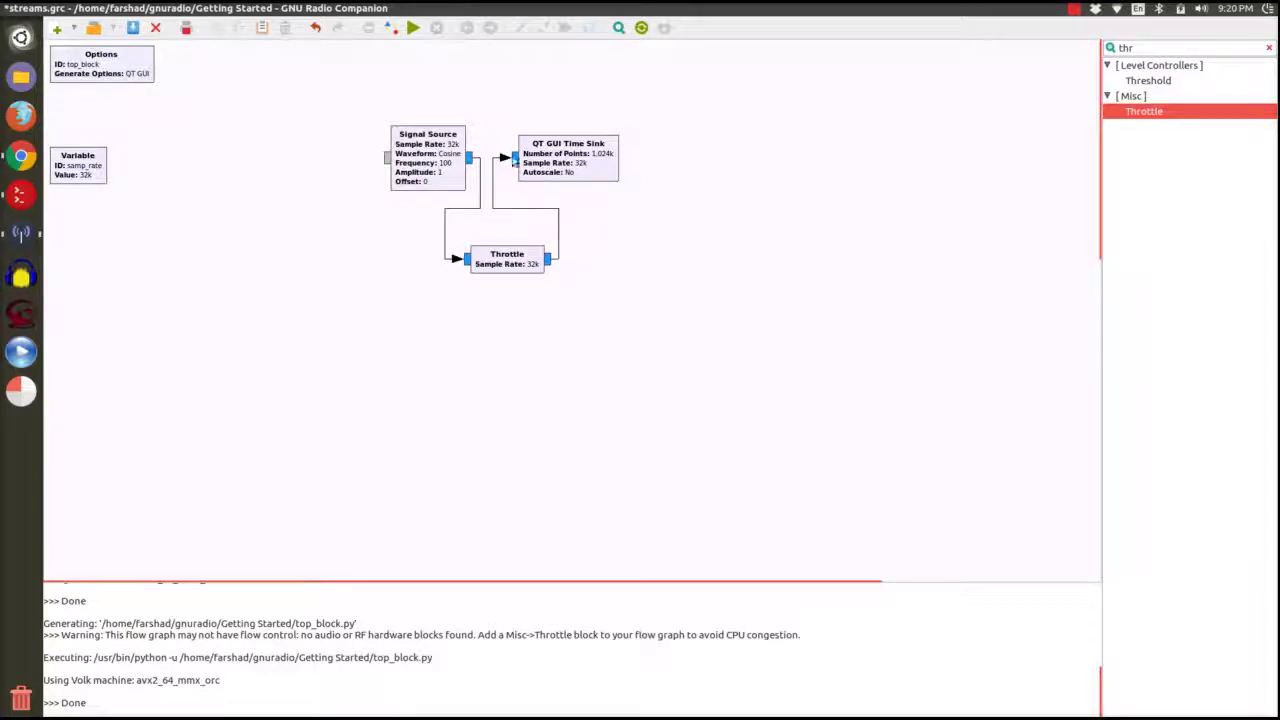
# - Execute the throttled flow graph to show its sine plot, and open a terminal
pyautogui.click(412, 28)
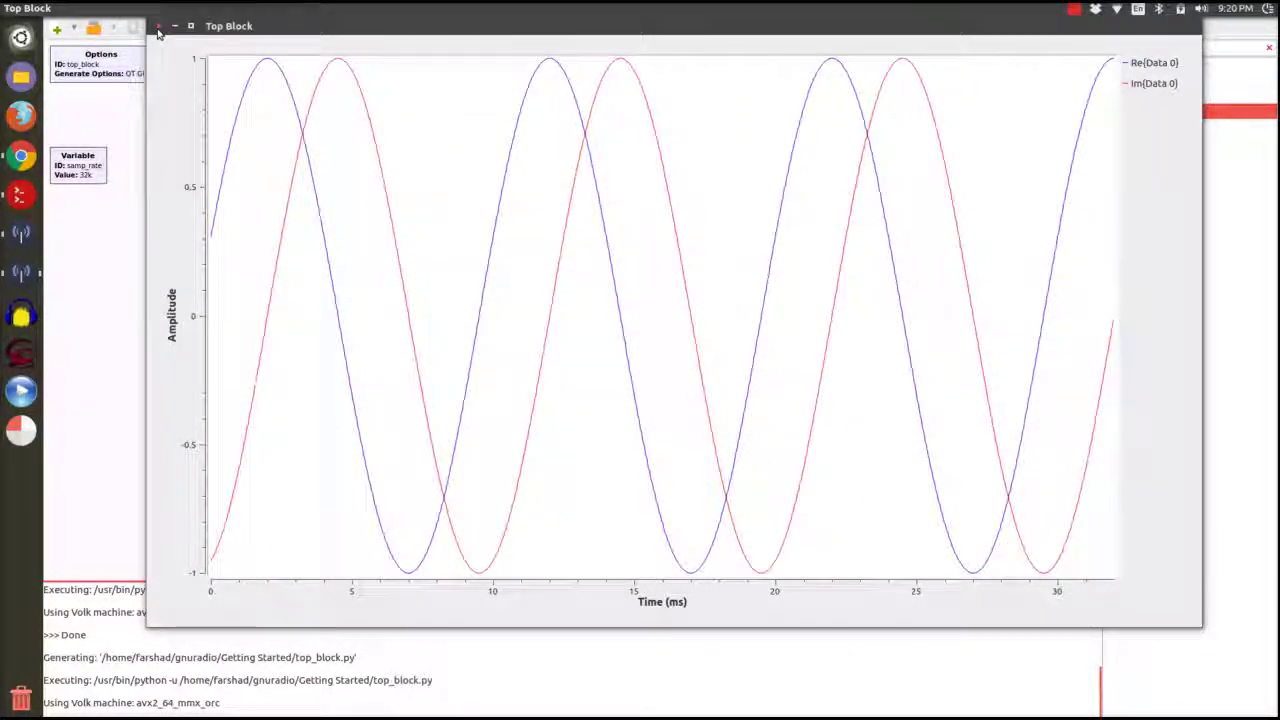
pyautogui.hotkey('ctrl', 'alt', 't')
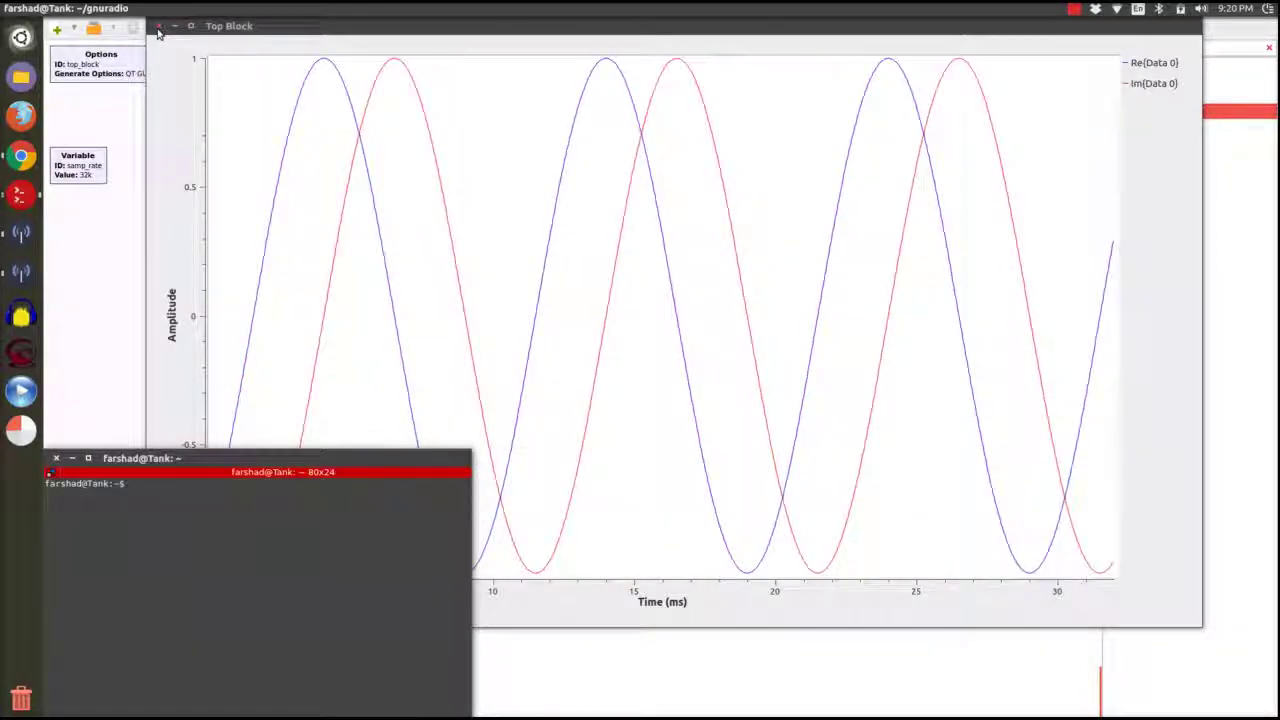
# - Check CPU load in htop in a maximized terminal, then quit htop and close the terminal
pyautogui.write('htop')
pyautogui.press('Return')
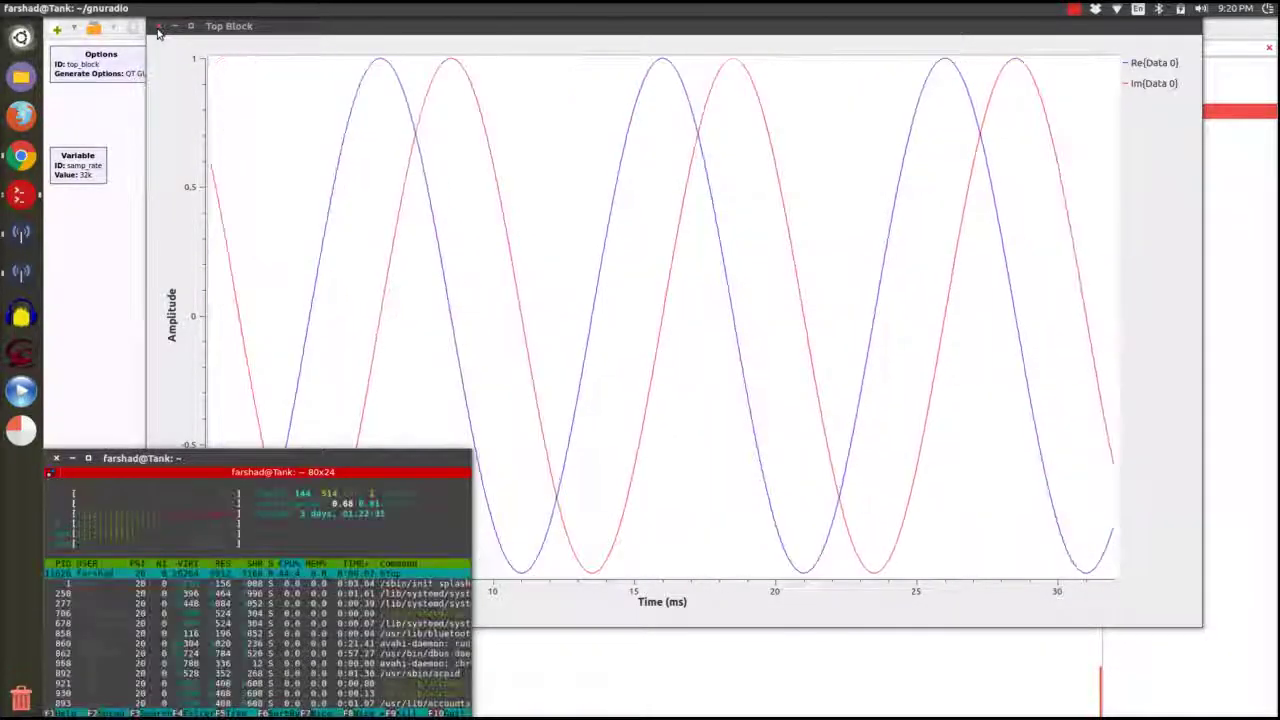
pyautogui.press('ctrl+super+Up')
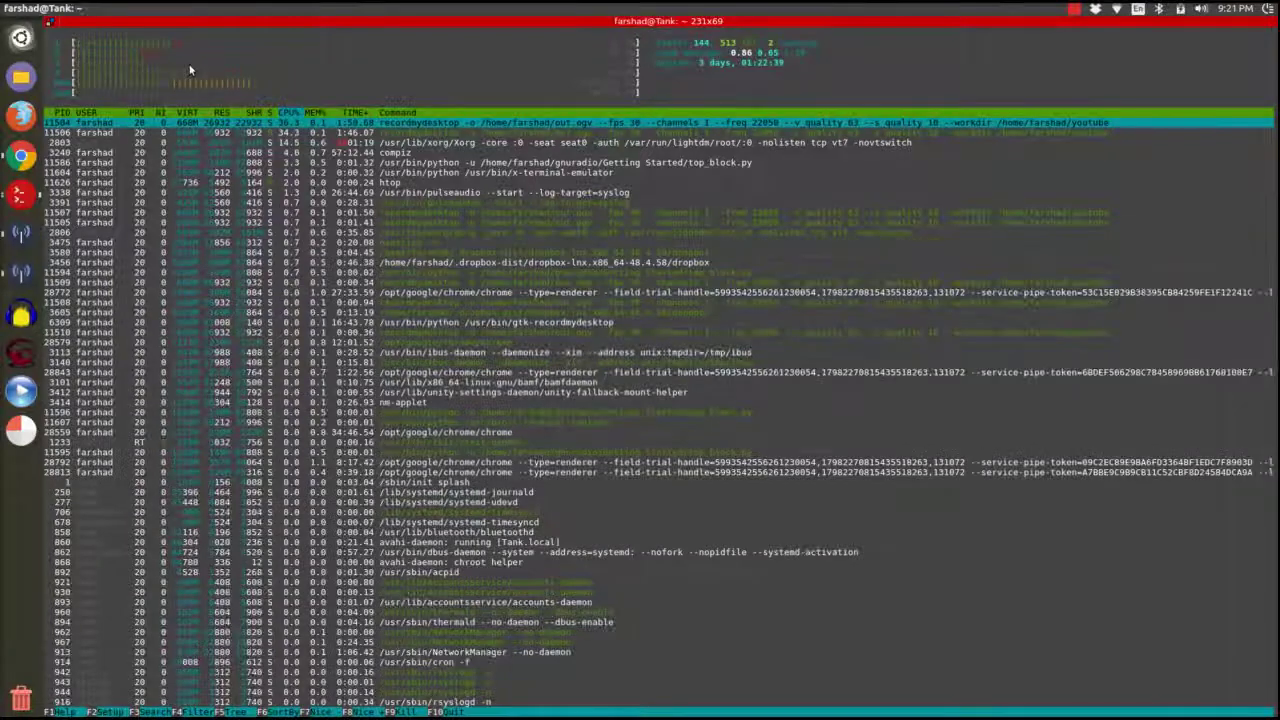
pyautogui.press('q')
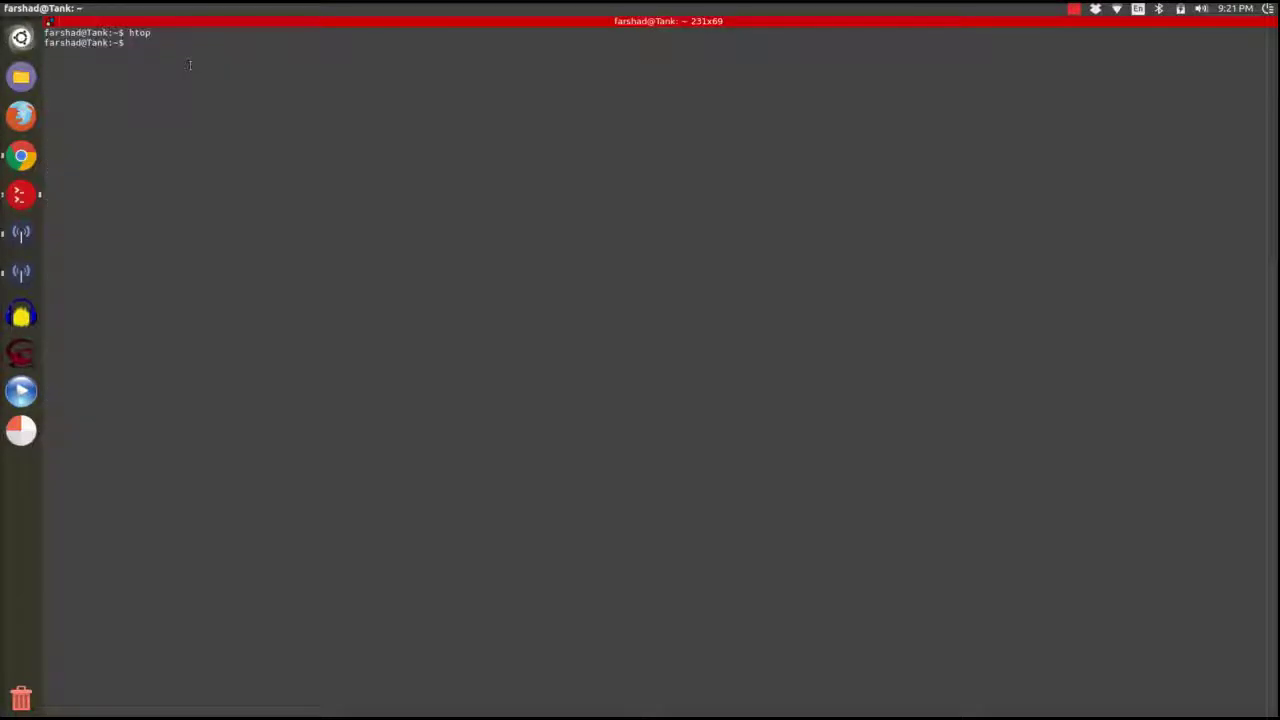
pyautogui.hotkey('ctrl', 'd')
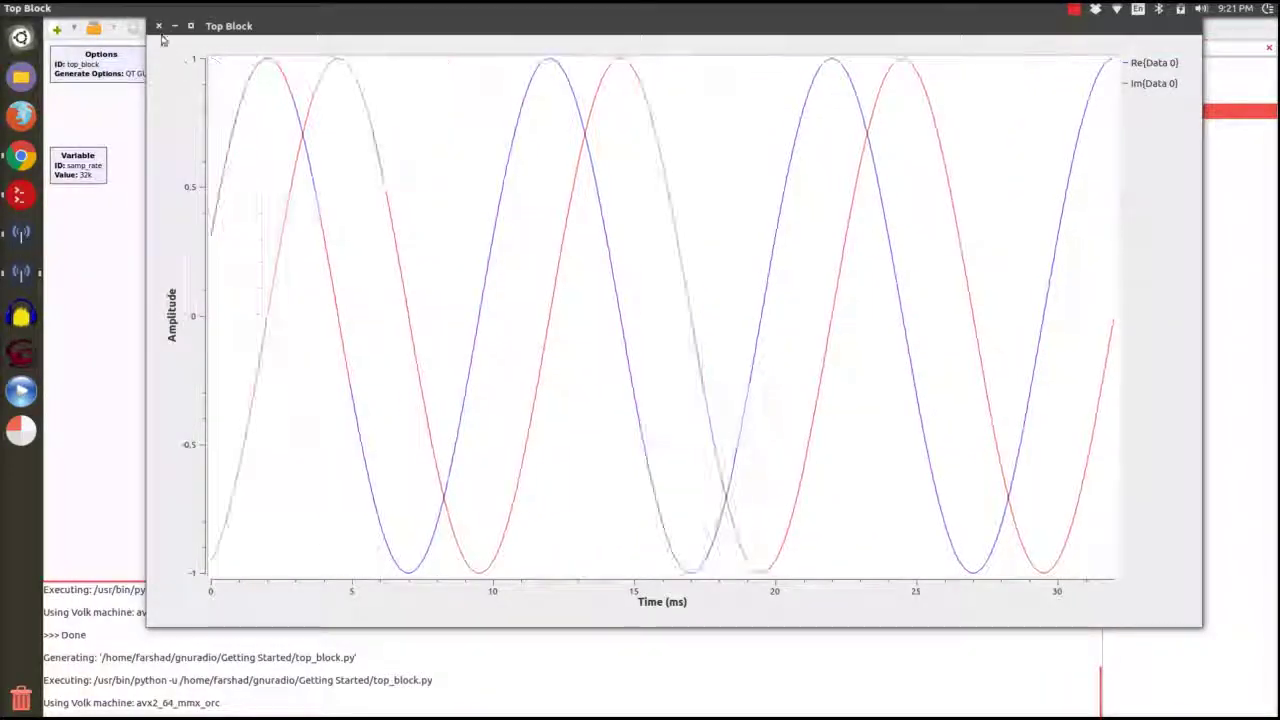
# - Close the plot window and delete the Throttle block with its connections
pyautogui.click(158, 26)
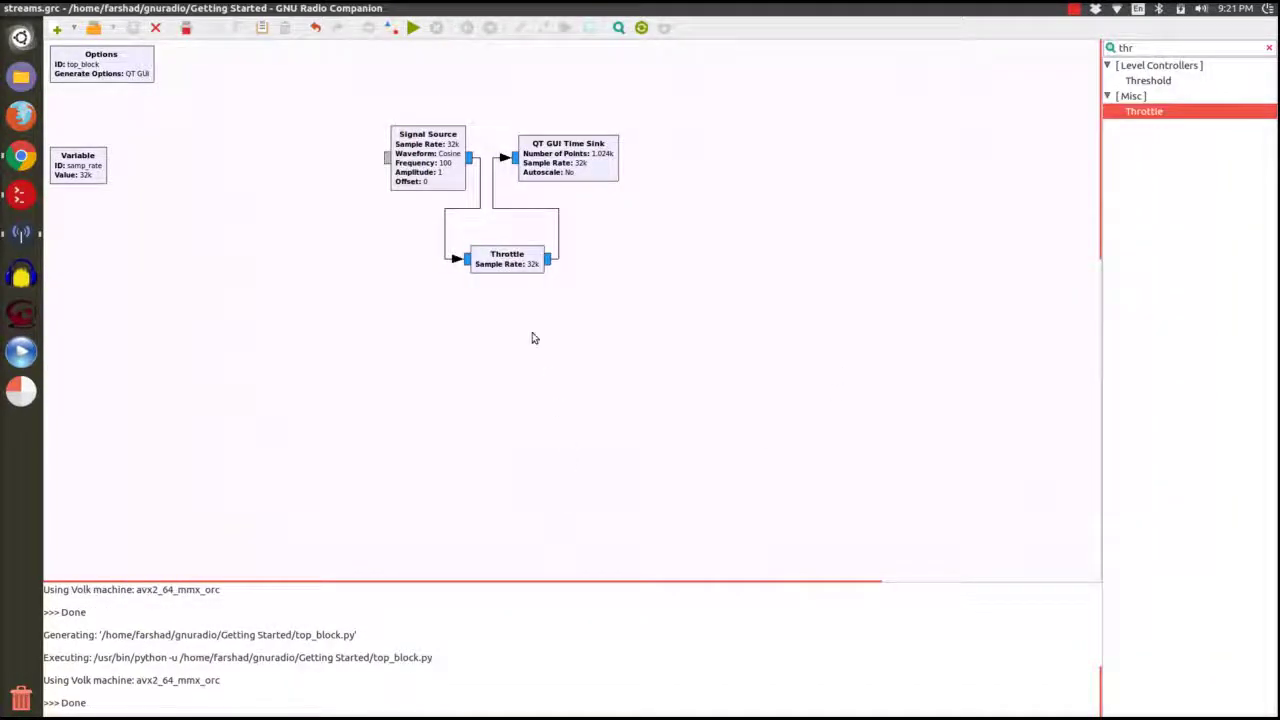
pyautogui.click(522, 264)
pyautogui.press('Delete')
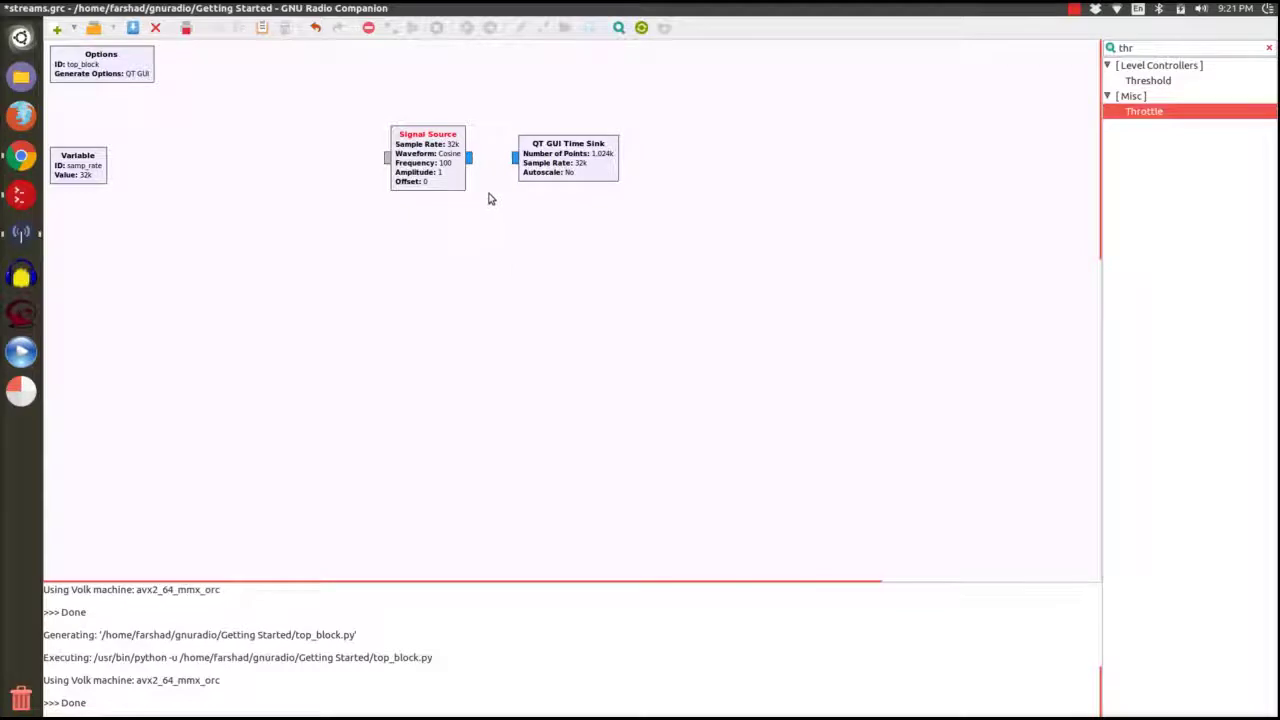
# - Wire Signal Source straight into the Time Sink, execute it, and open a terminal
pyautogui.click(472, 159)
pyautogui.click(471, 159)
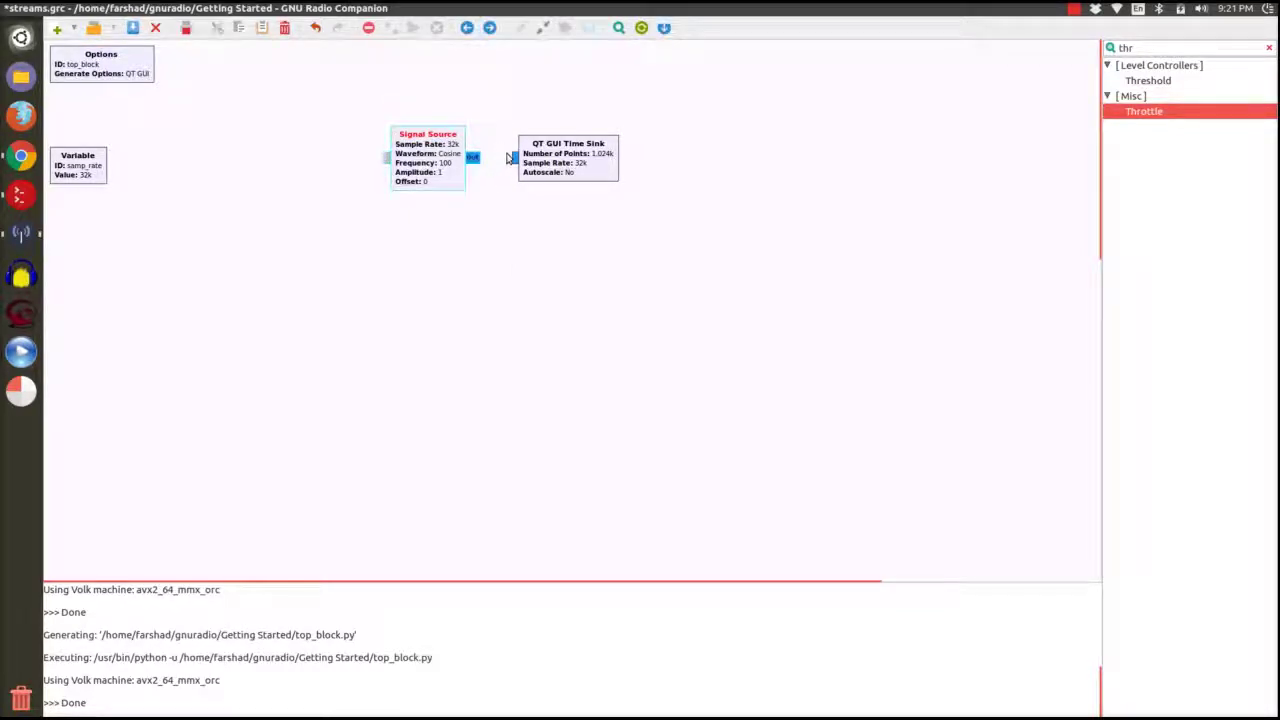
pyautogui.click(513, 157)
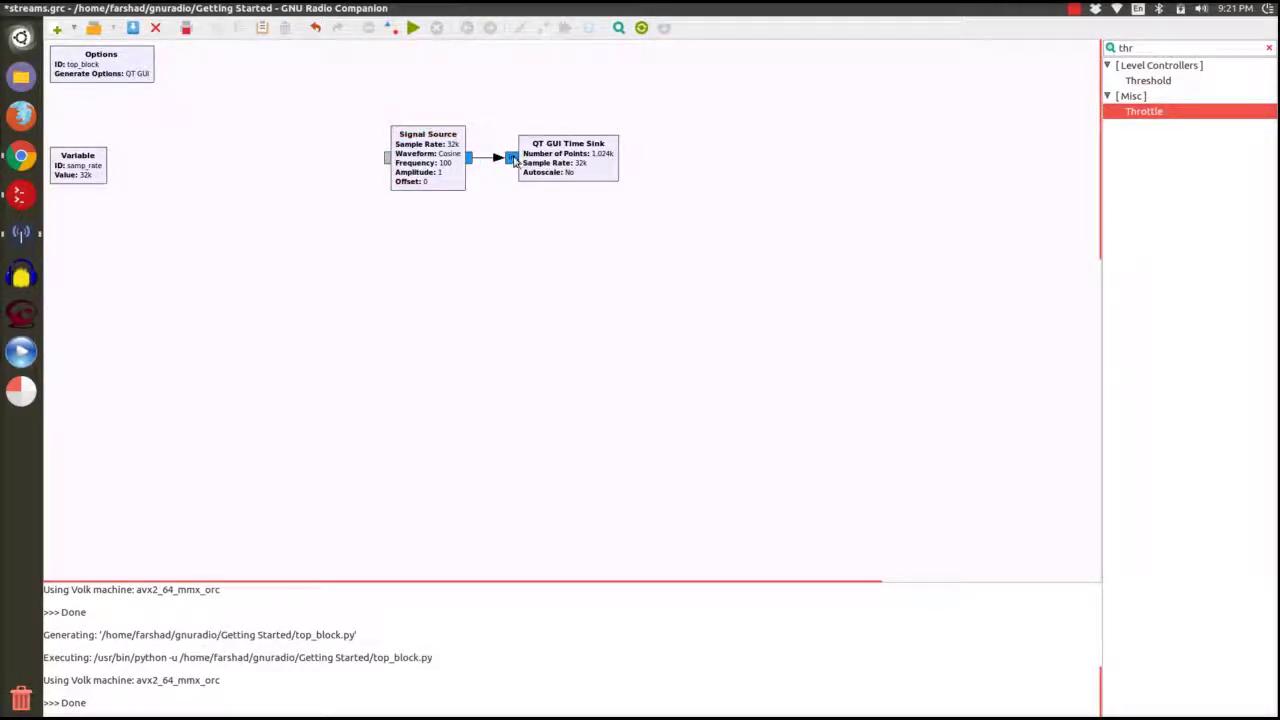
pyautogui.click(412, 30)
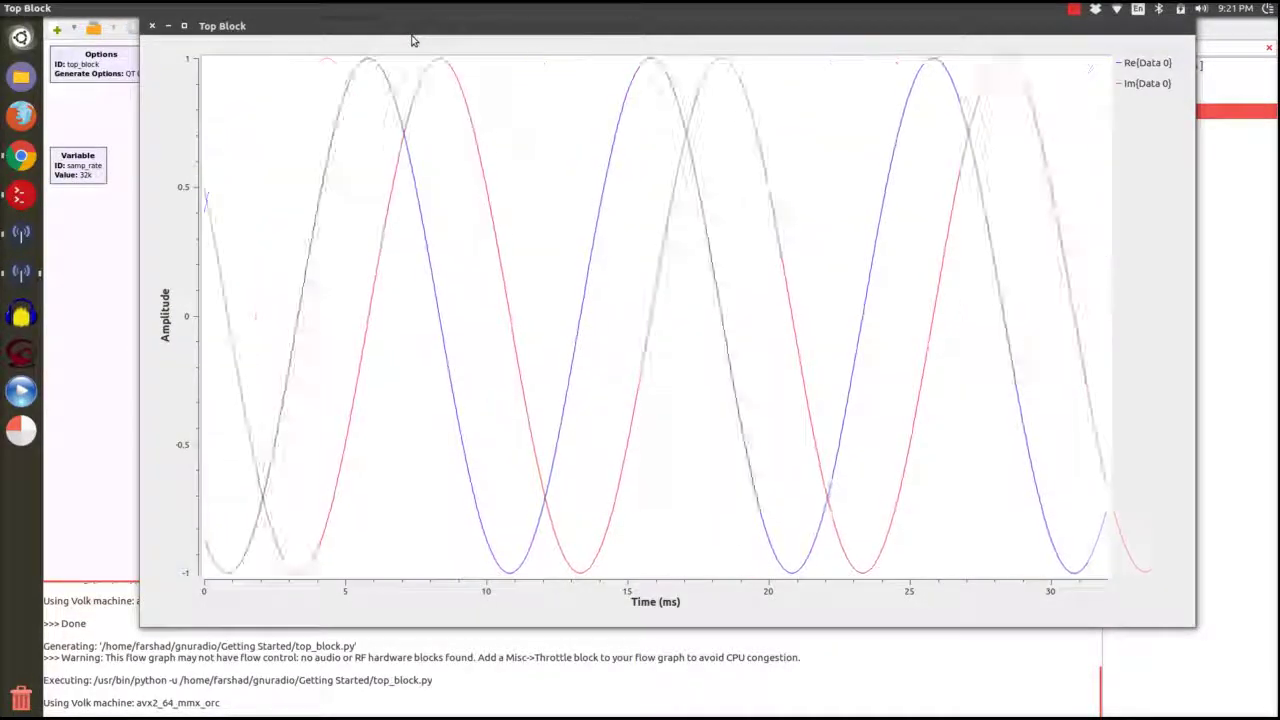
pyautogui.hotkey('ctrl', 'alt', 't')
# - View unthrottled top_block.py near 100% CPU in maximized htop, then quit and close the terminal
pyautogui.write('htop')
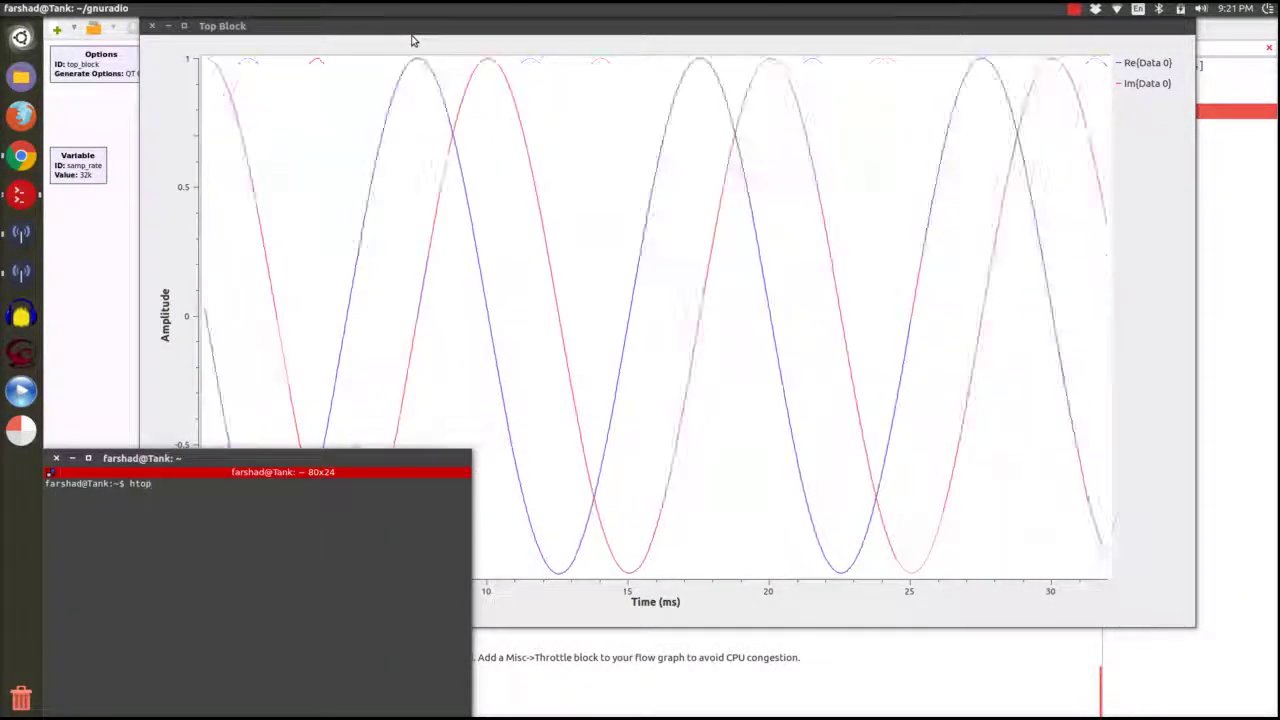
pyautogui.press('Return')
pyautogui.press('ctrl+super+Up')
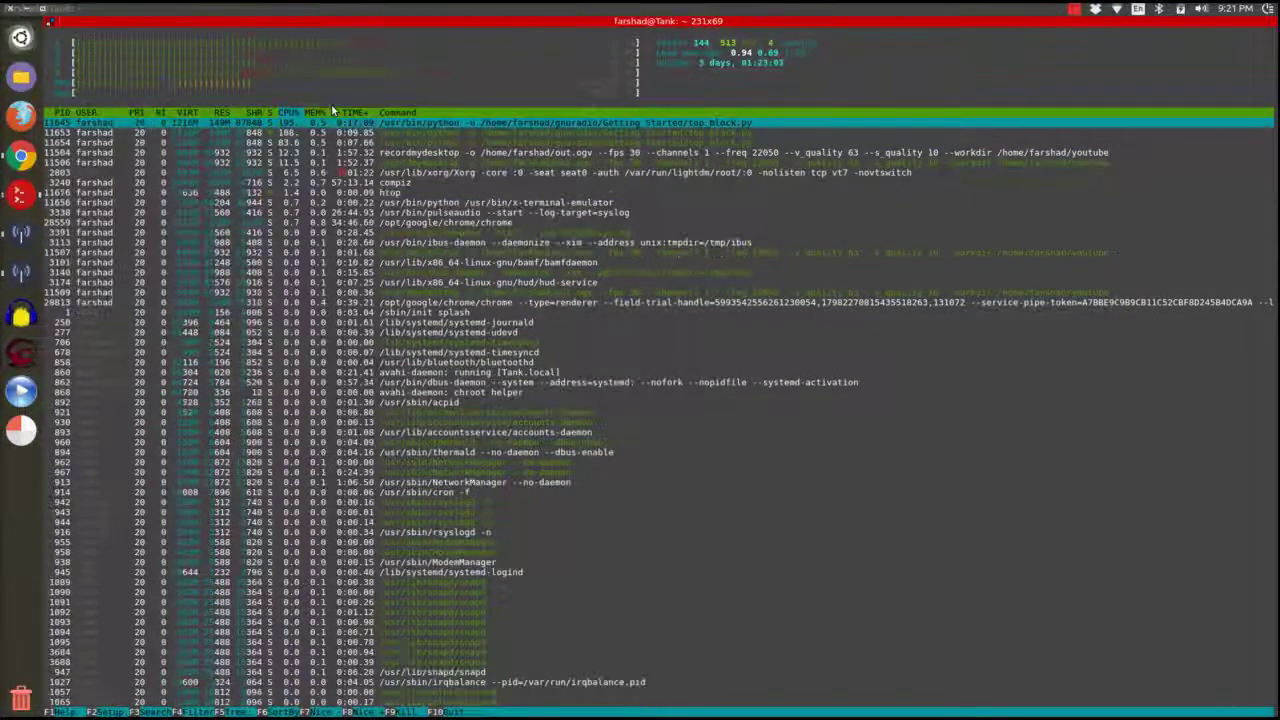
pyautogui.press('q')
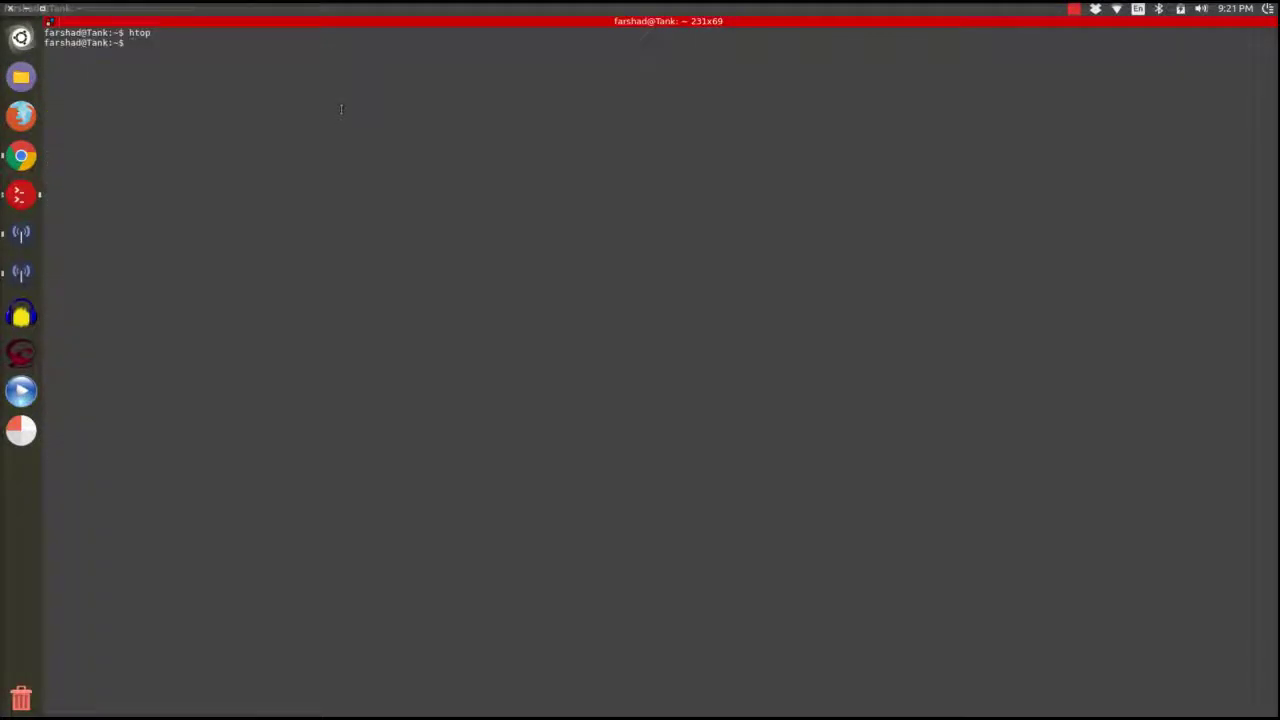
pyautogui.hotkey('ctrl', 'd')
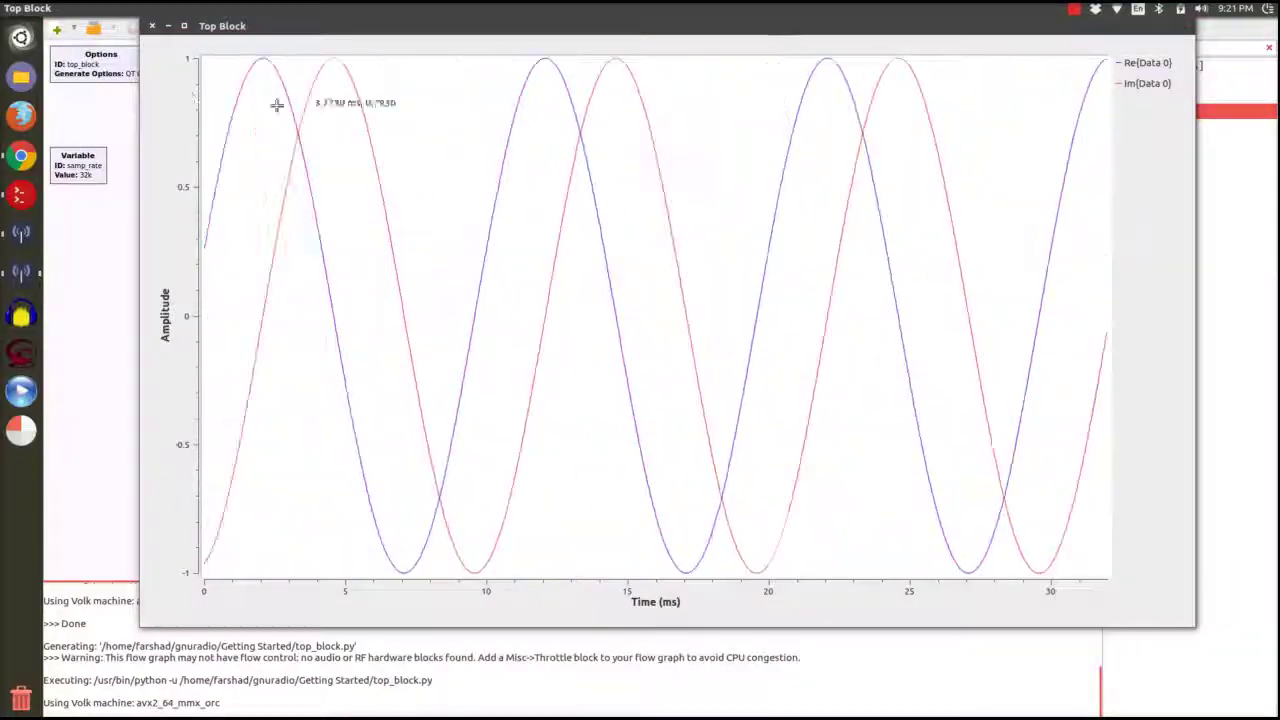
# - Close the Top Block plot window and select the Signal Source block
pyautogui.click(152, 25)
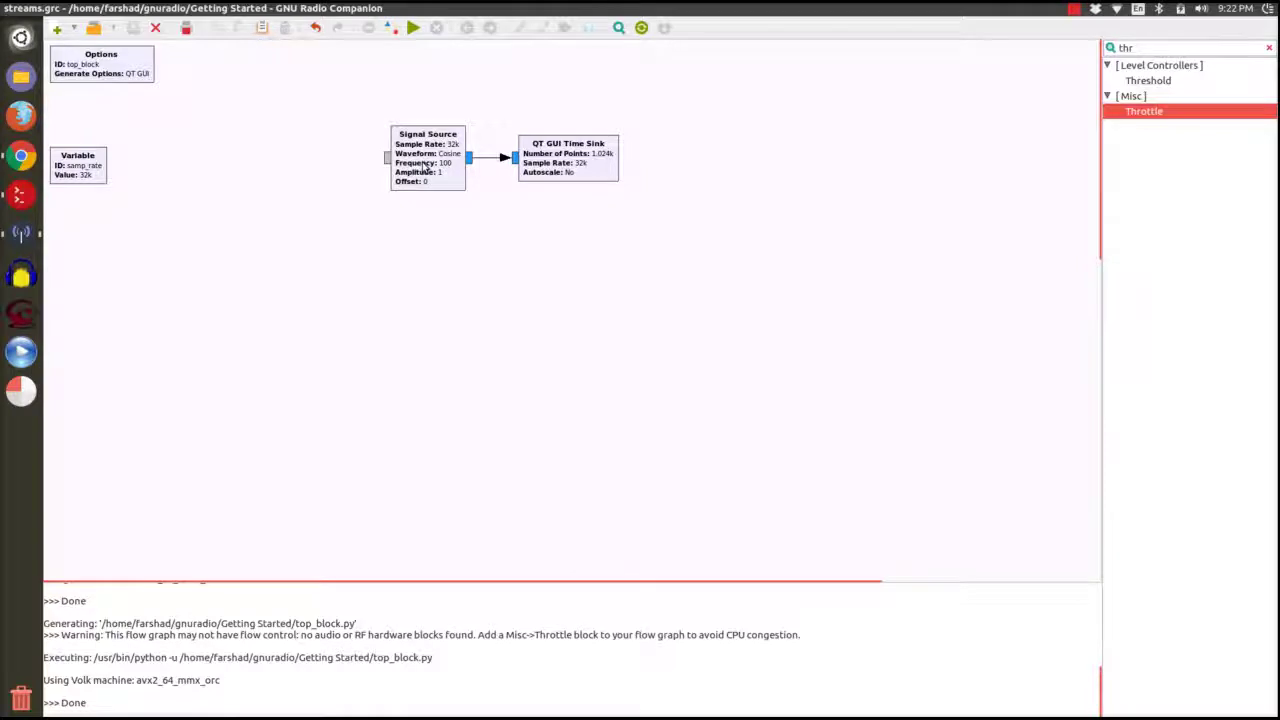
pyautogui.click(425, 167)
# - Delete the Signal Source and add a Tags Strobe block found by searching 'tag'
pyautogui.press('Delete')
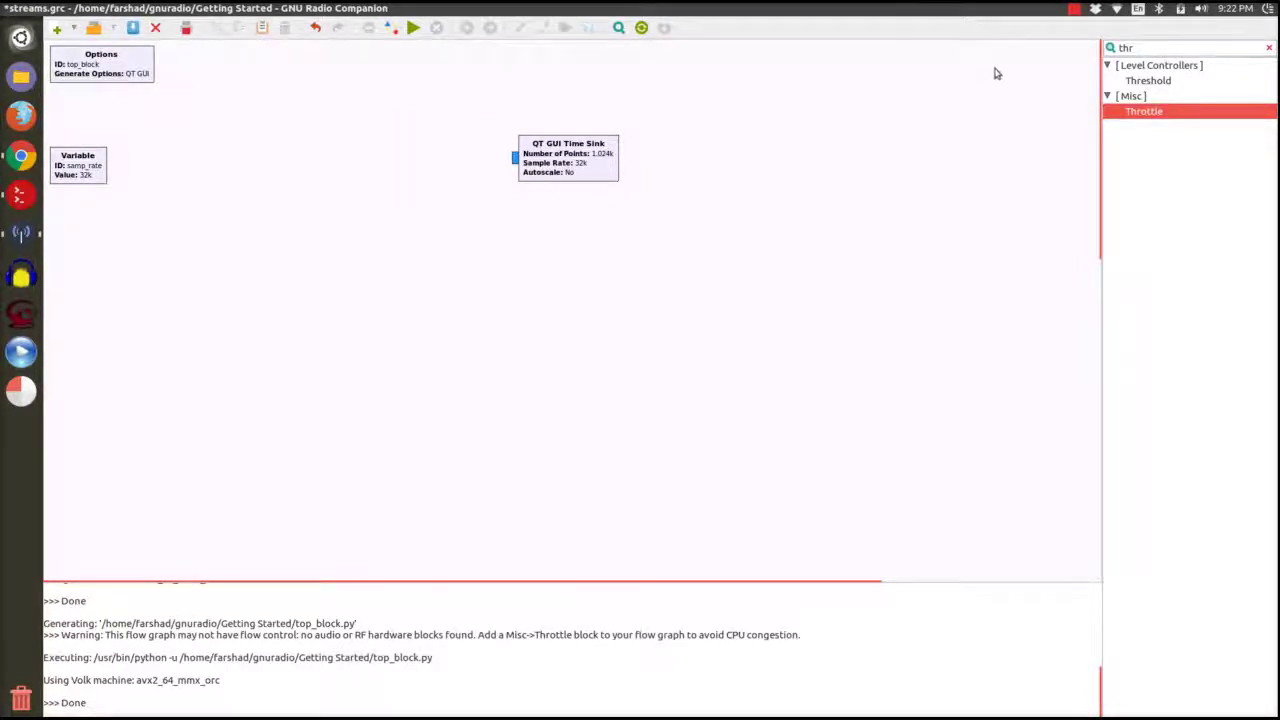
pyautogui.click(1155, 48)
pyautogui.hotkey('ctrl', 'a')
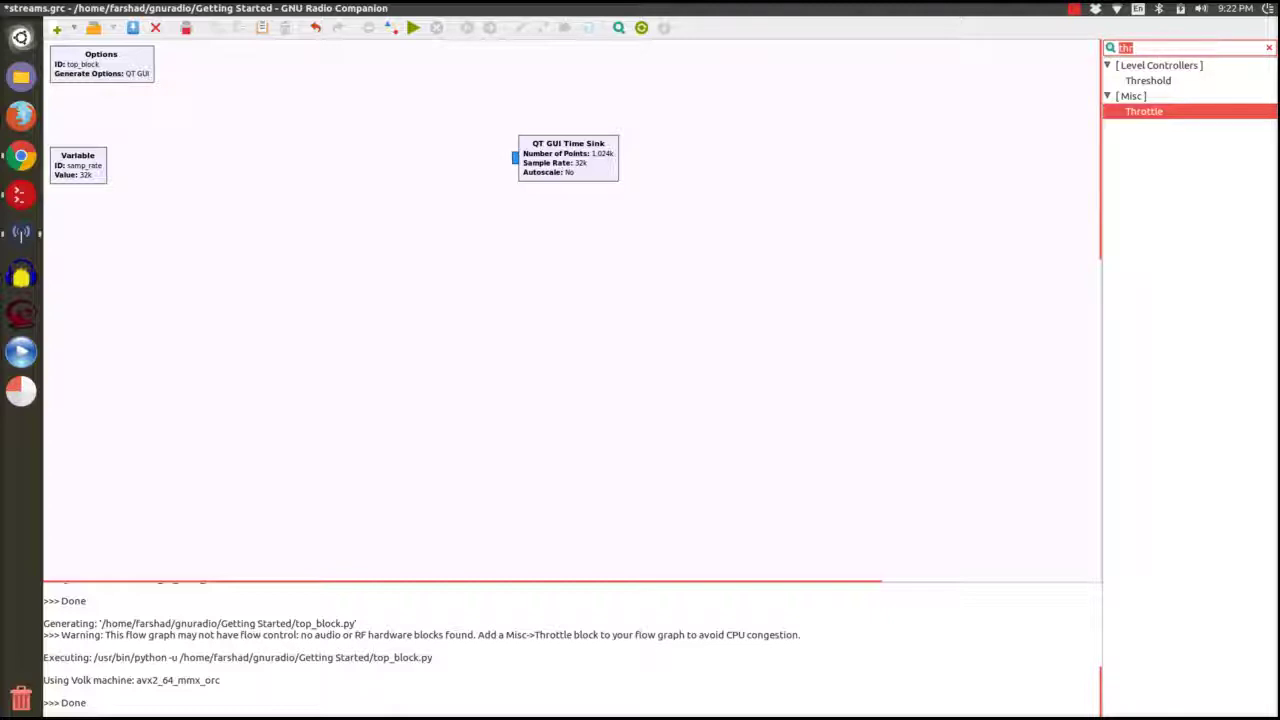
pyautogui.write('tag')
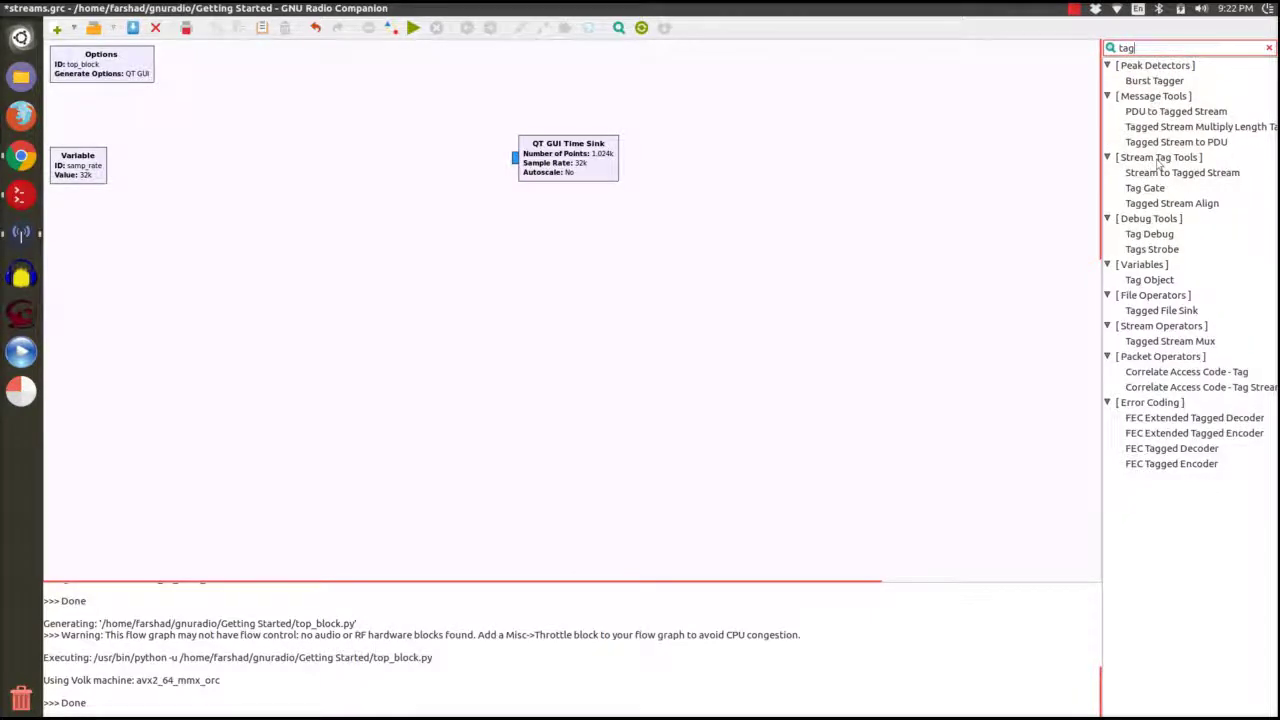
pyautogui.click(1165, 254)
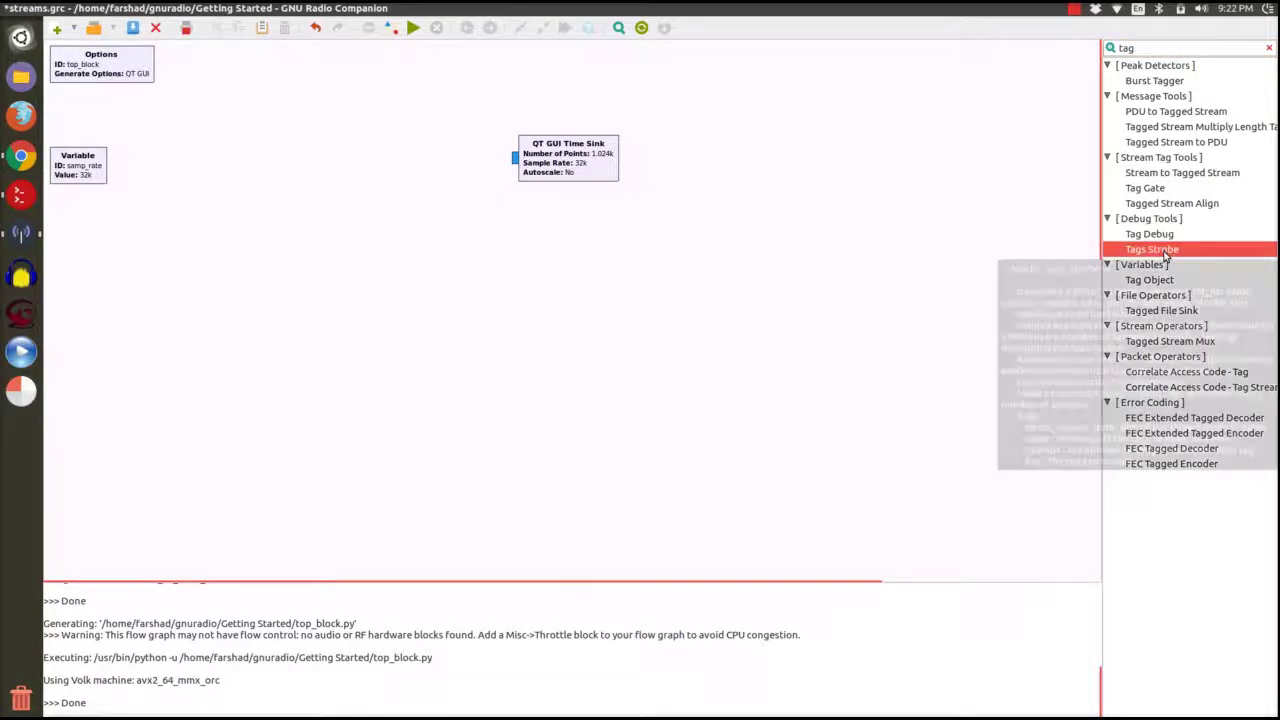
pyautogui.doubleClick(1165, 254)
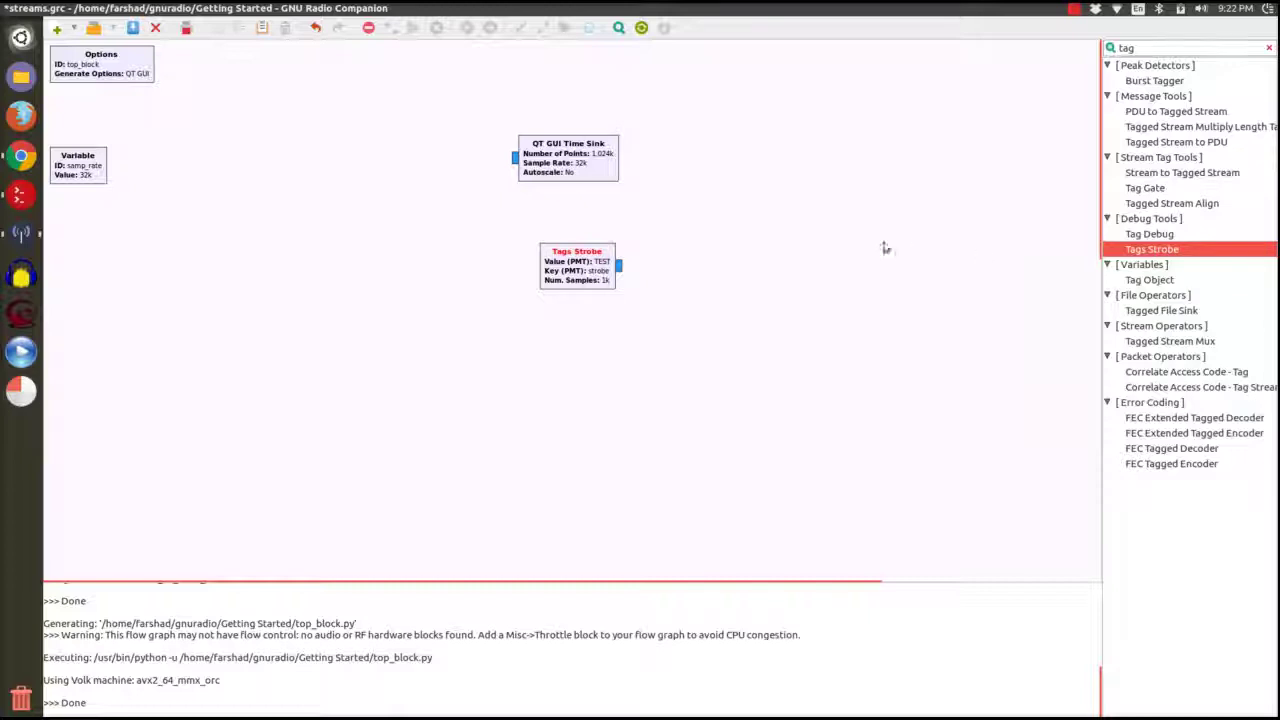
# - Place Tags Strobe left of the Time Sink and connect its output to the sink input
pyautogui.moveTo(552, 268); pyautogui.dragTo(307, 139)
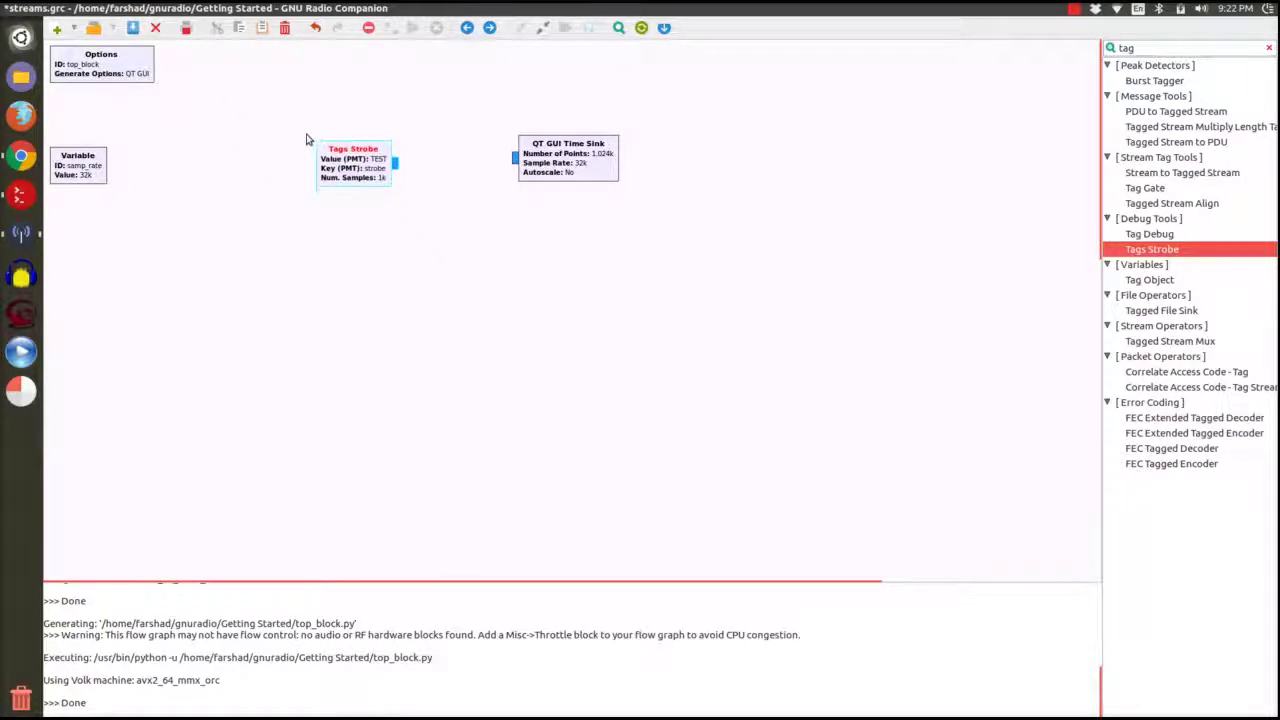
pyautogui.click(398, 164)
pyautogui.click(515, 157)
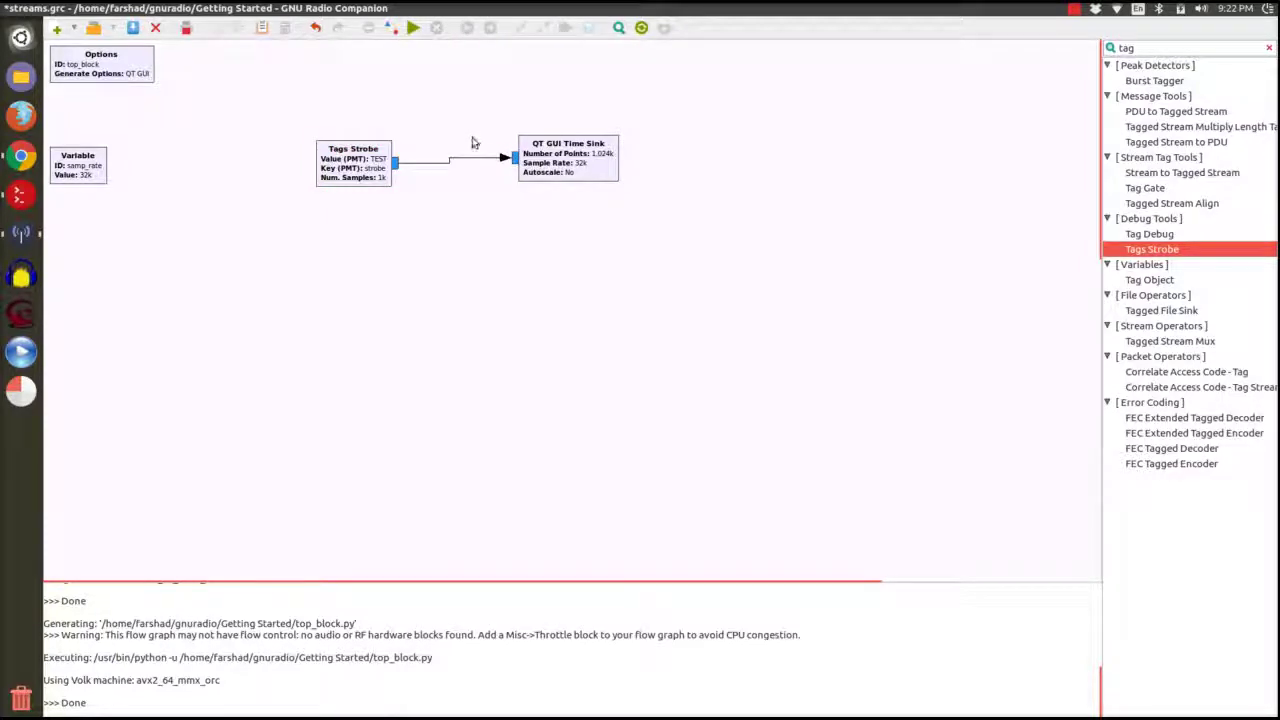
pyautogui.click(380, 165)
pyautogui.moveTo(380, 160); pyautogui.dragTo(380, 155)
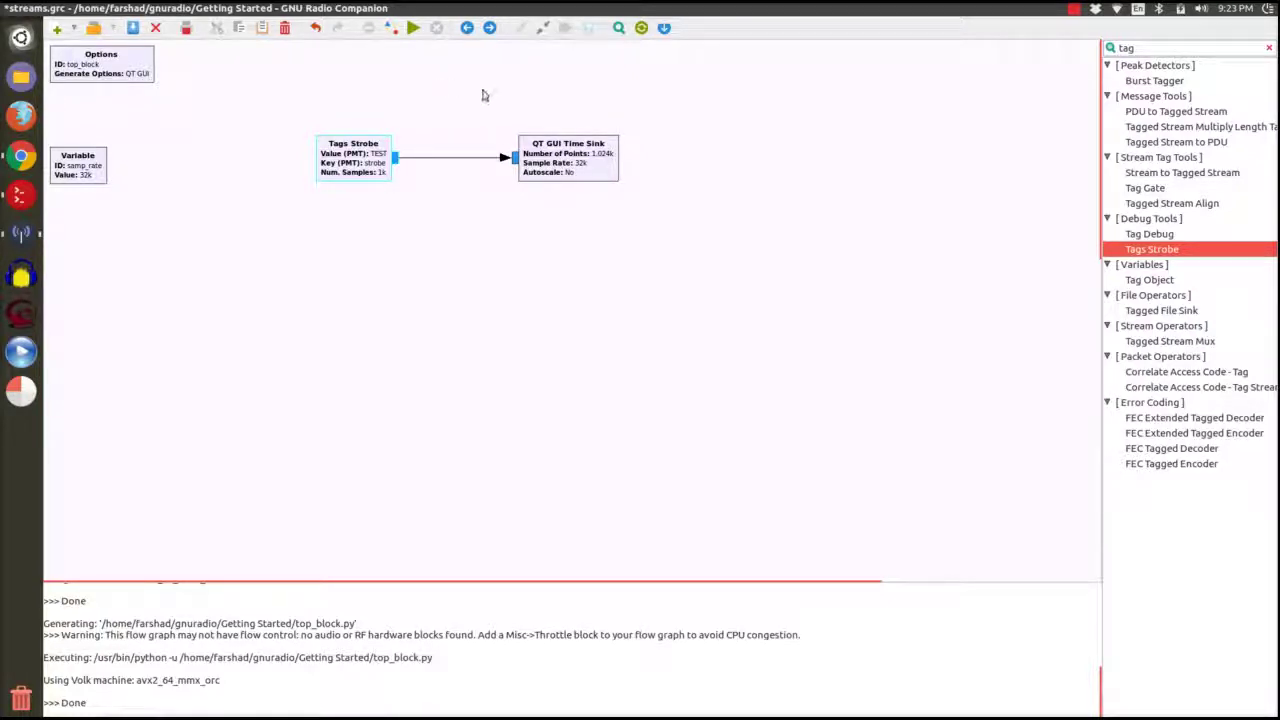
# - Run the flow graph to see strobe: TEST tags, close the plot, and open Tags Strobe properties
pyautogui.click(413, 28)
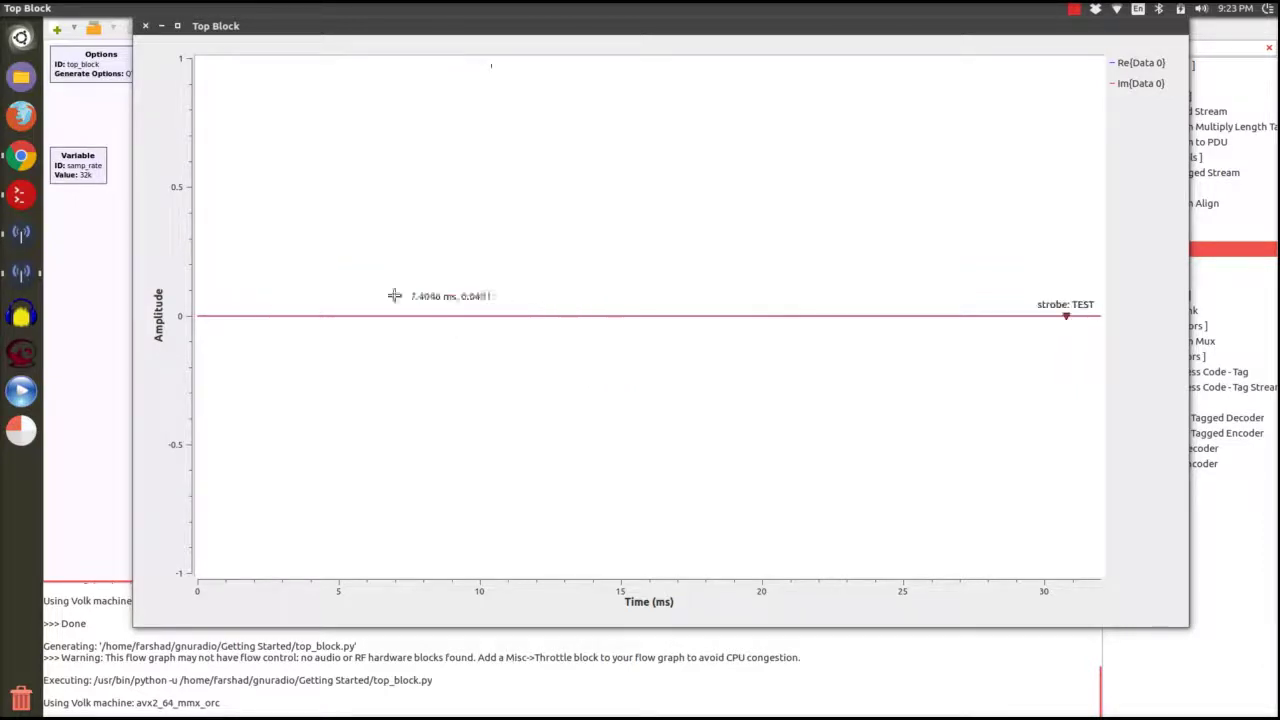
pyautogui.click(145, 26)
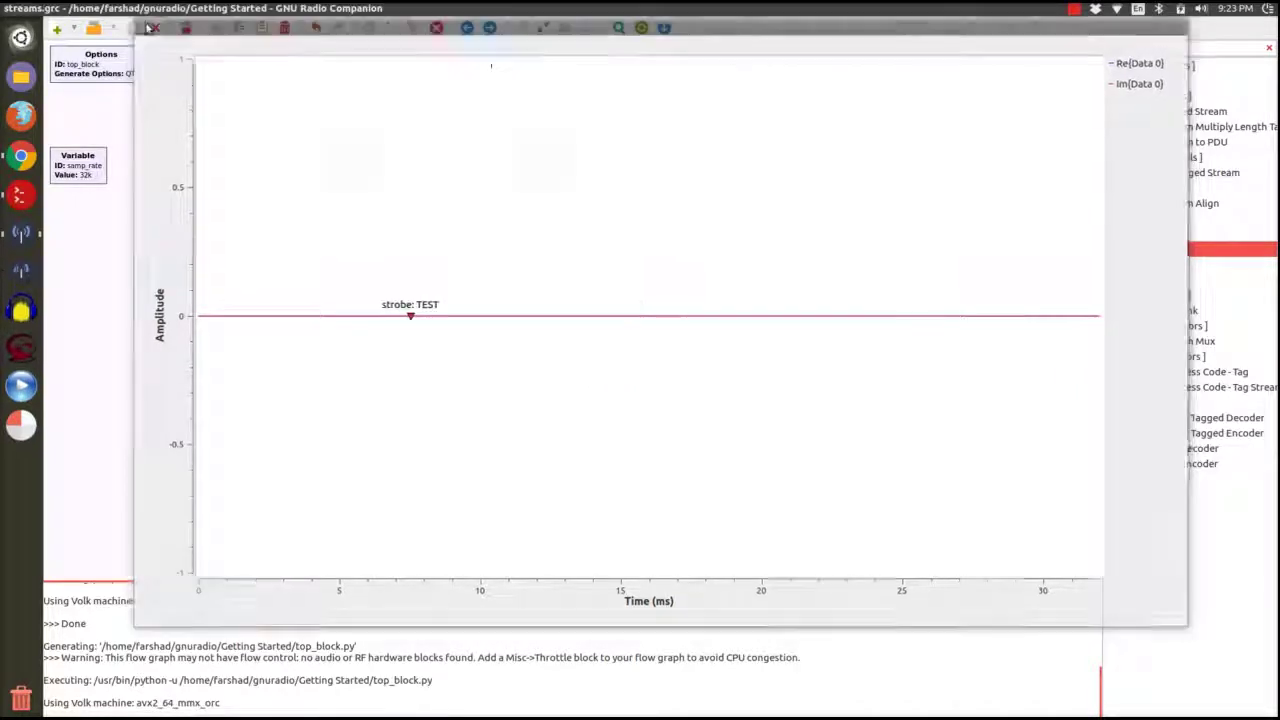
pyautogui.doubleClick(378, 146)
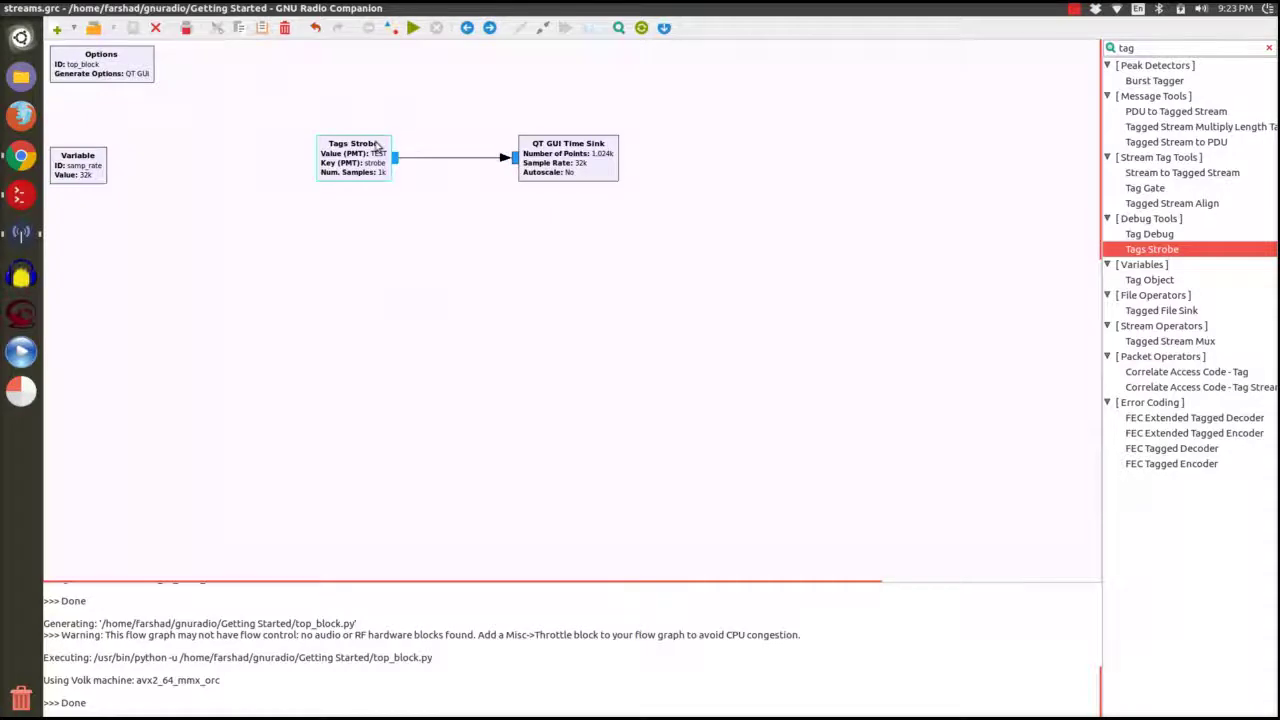
# - Select the Value entry pmt.intern("TEST") and confirm the dialog with OK, leaving it unchanged
pyautogui.click(686, 284)
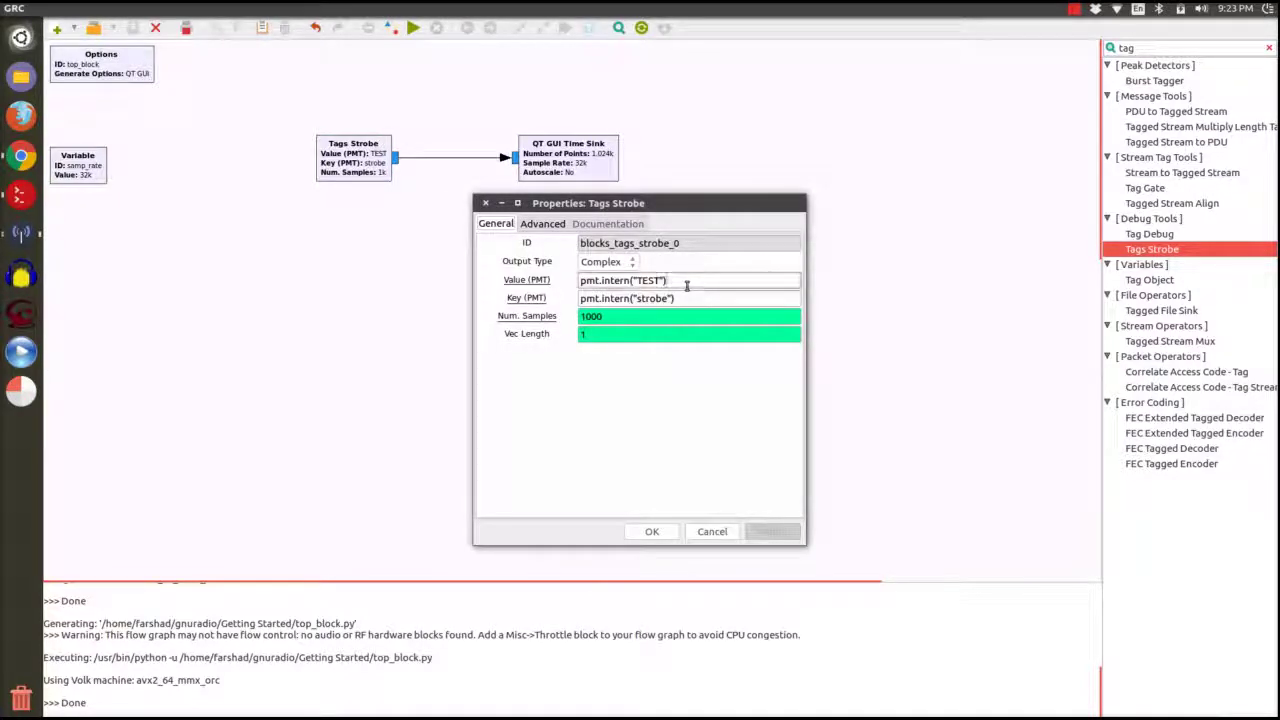
pyautogui.hotkey('shift', 'Left')
pyautogui.hotkey('shift', 'Left')
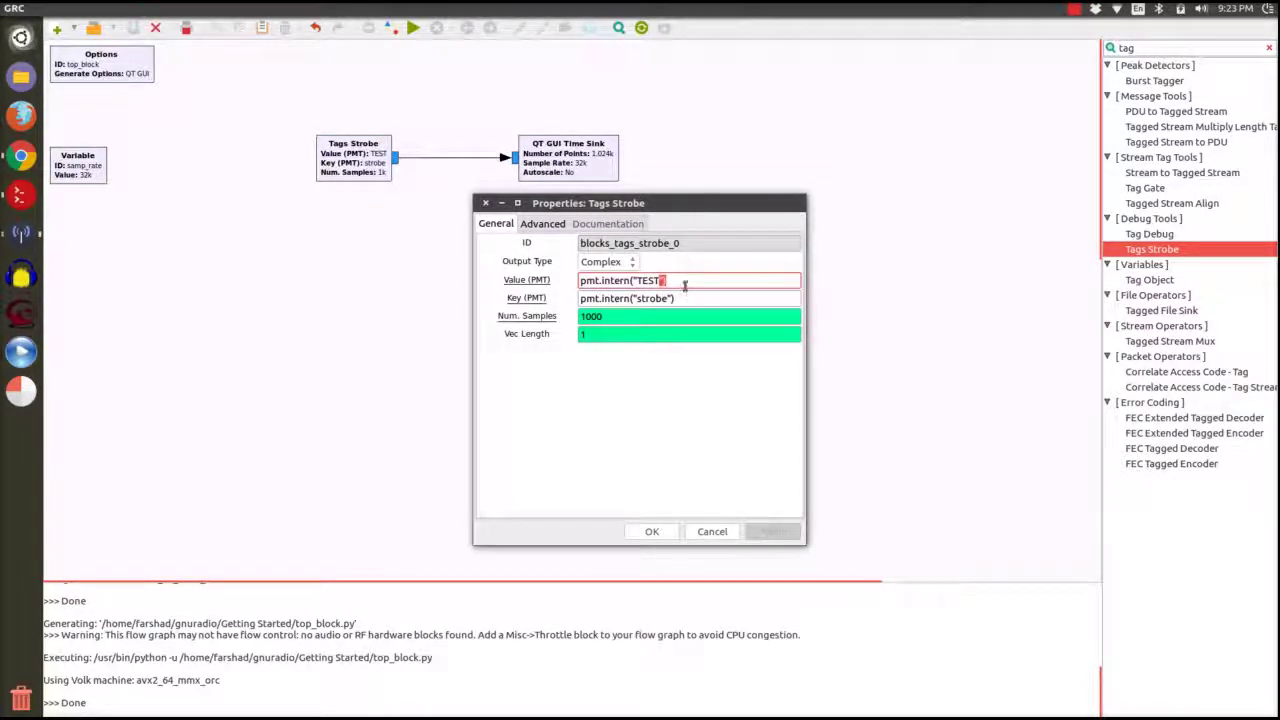
pyautogui.tripleClick(685, 284)
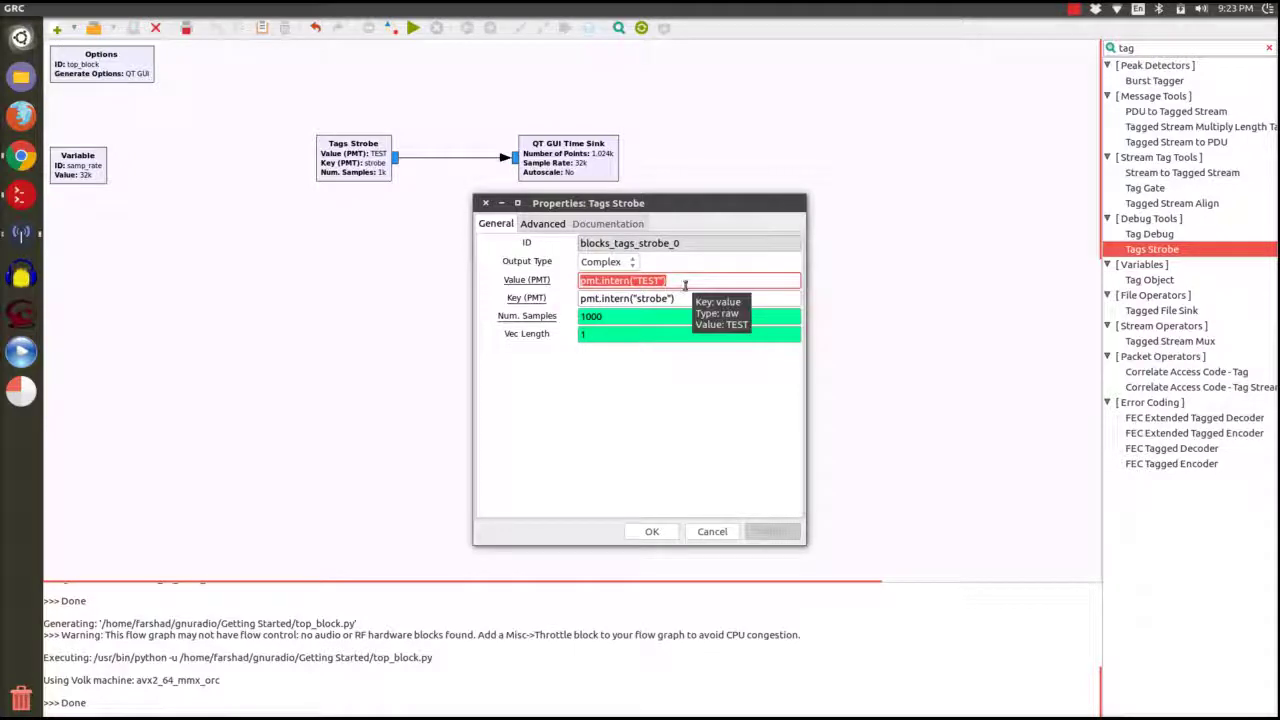
pyautogui.click(660, 533)
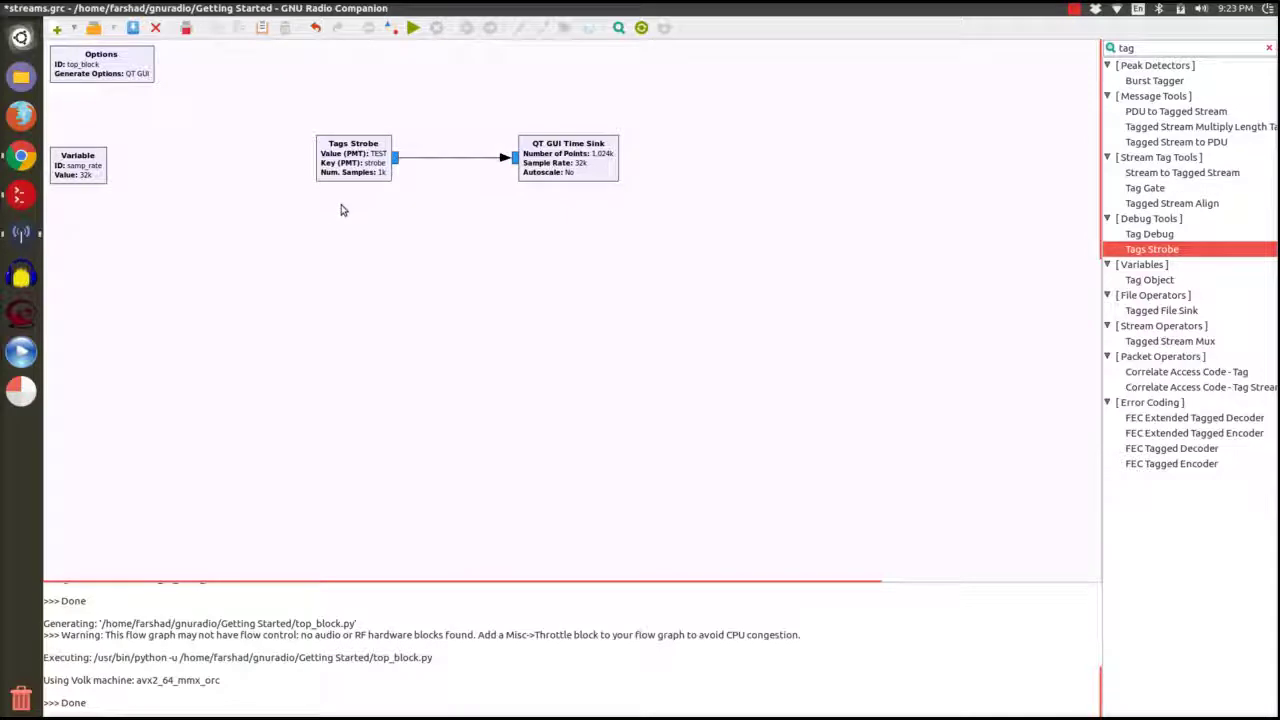
# - Delete the Tags Strobe and Time Sink, search 'mes', and remove a mistakenly added Message Source
pyautogui.moveTo(317, 219); pyautogui.dragTo(614, 110)
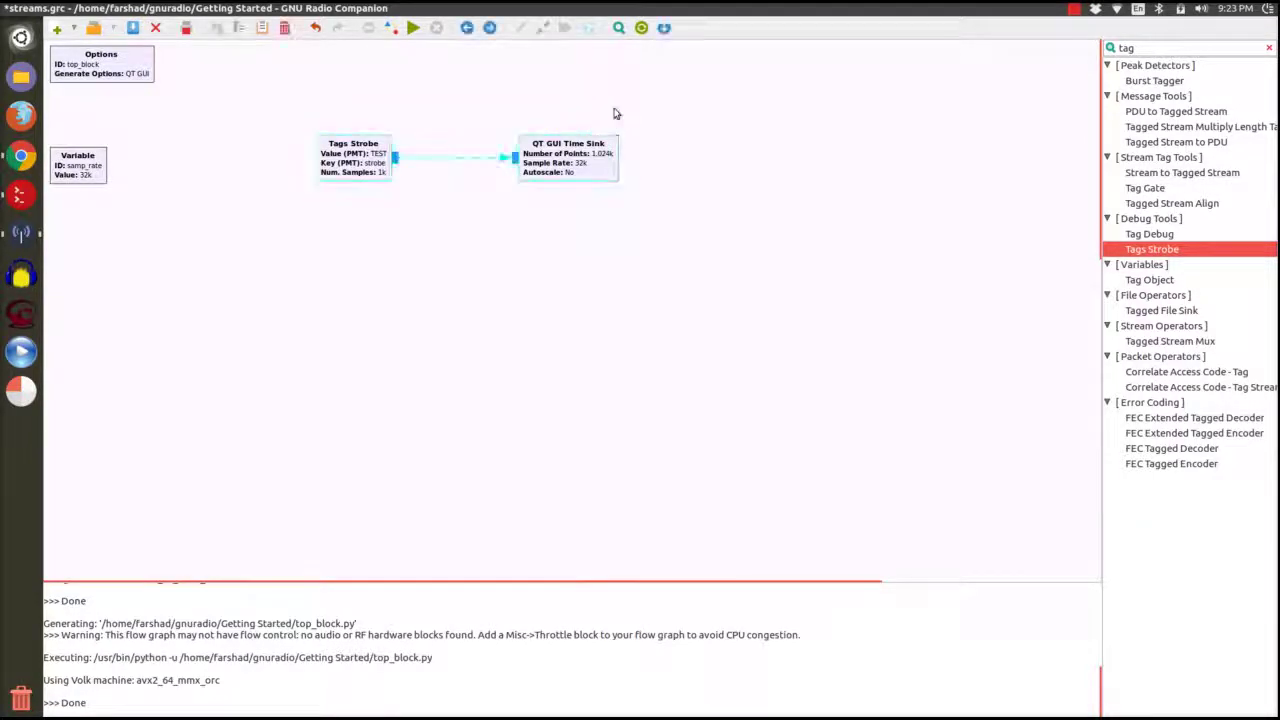
pyautogui.press('Delete')
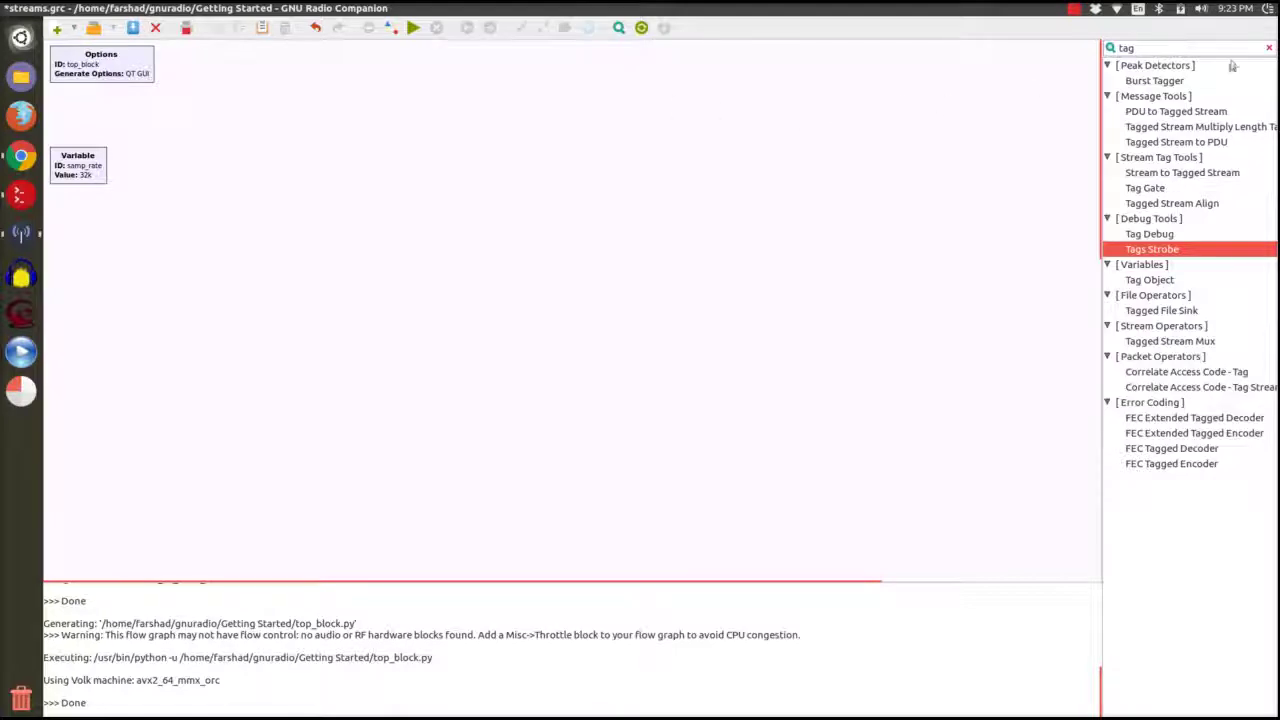
pyautogui.doubleClick(1156, 47)
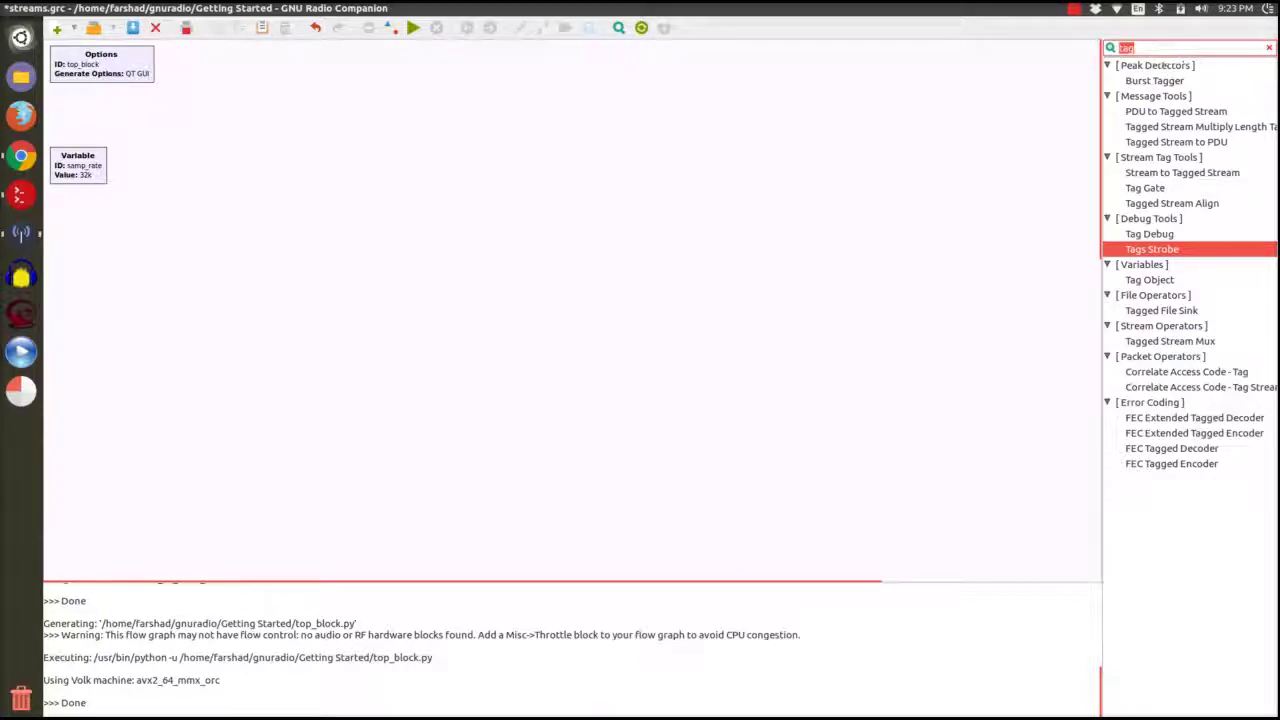
pyautogui.write('mess')
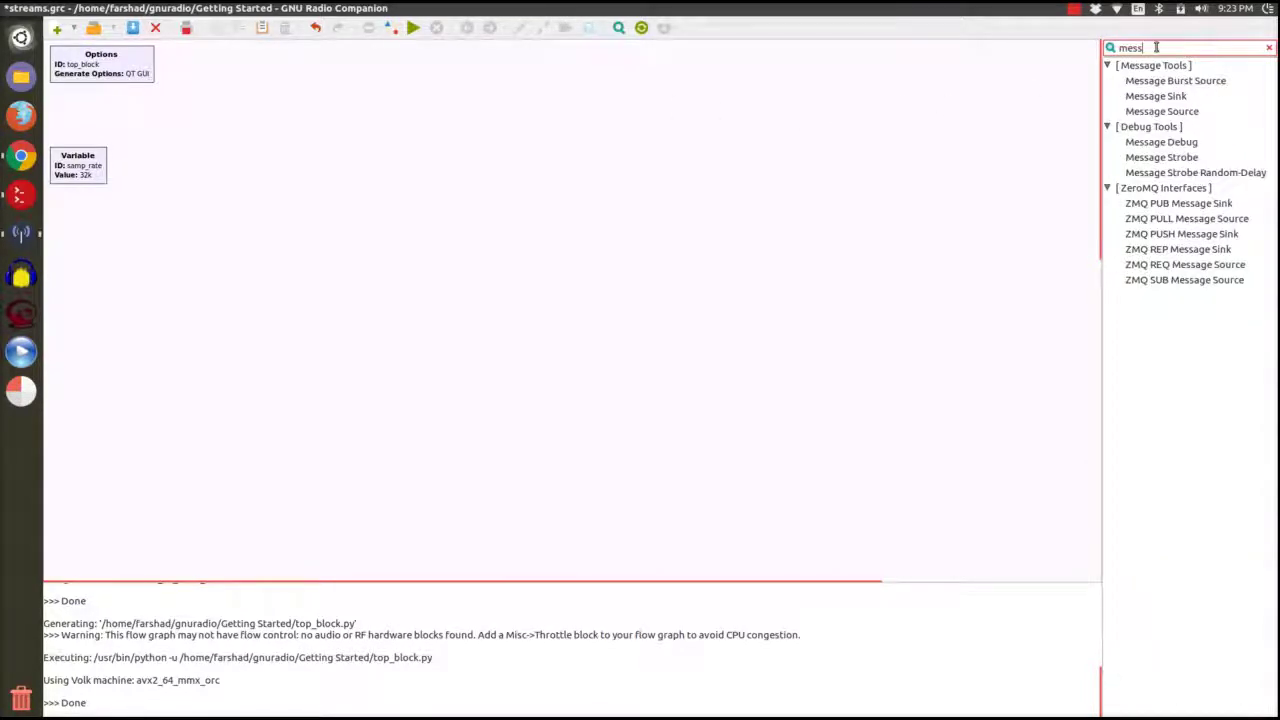
pyautogui.doubleClick(1166, 113)
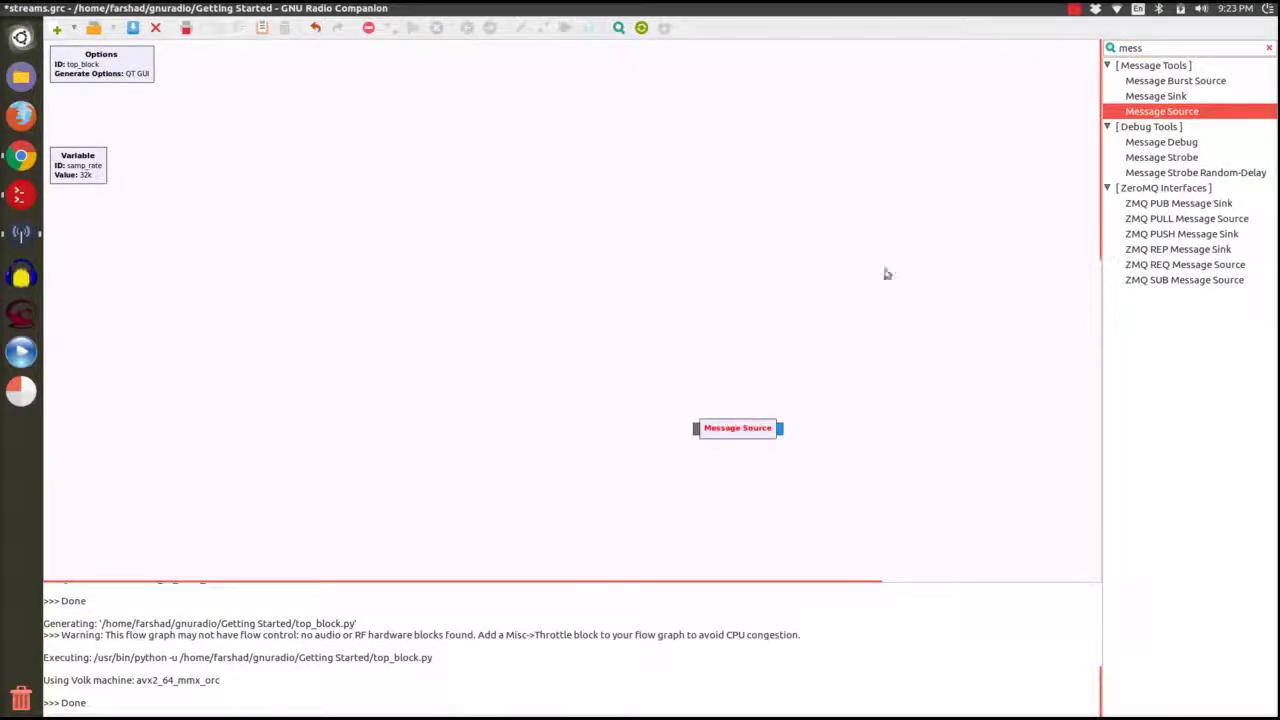
pyautogui.click(739, 438)
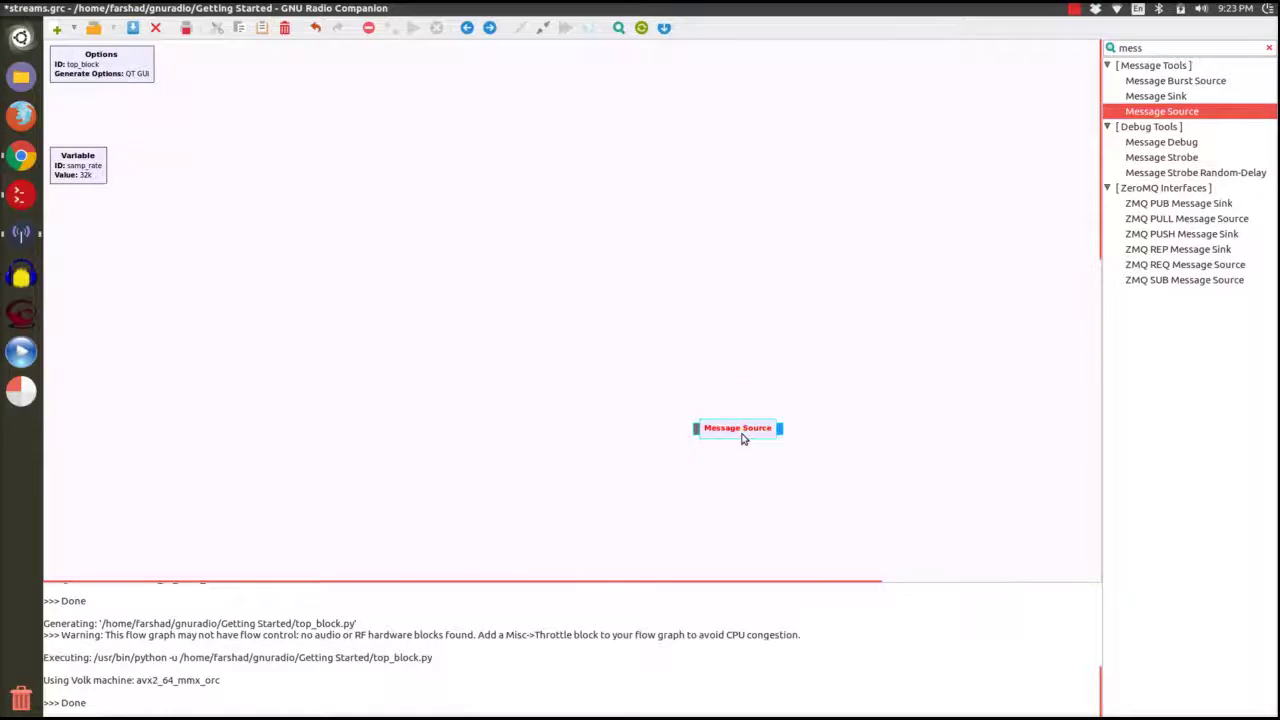
pyautogui.press('Delete')
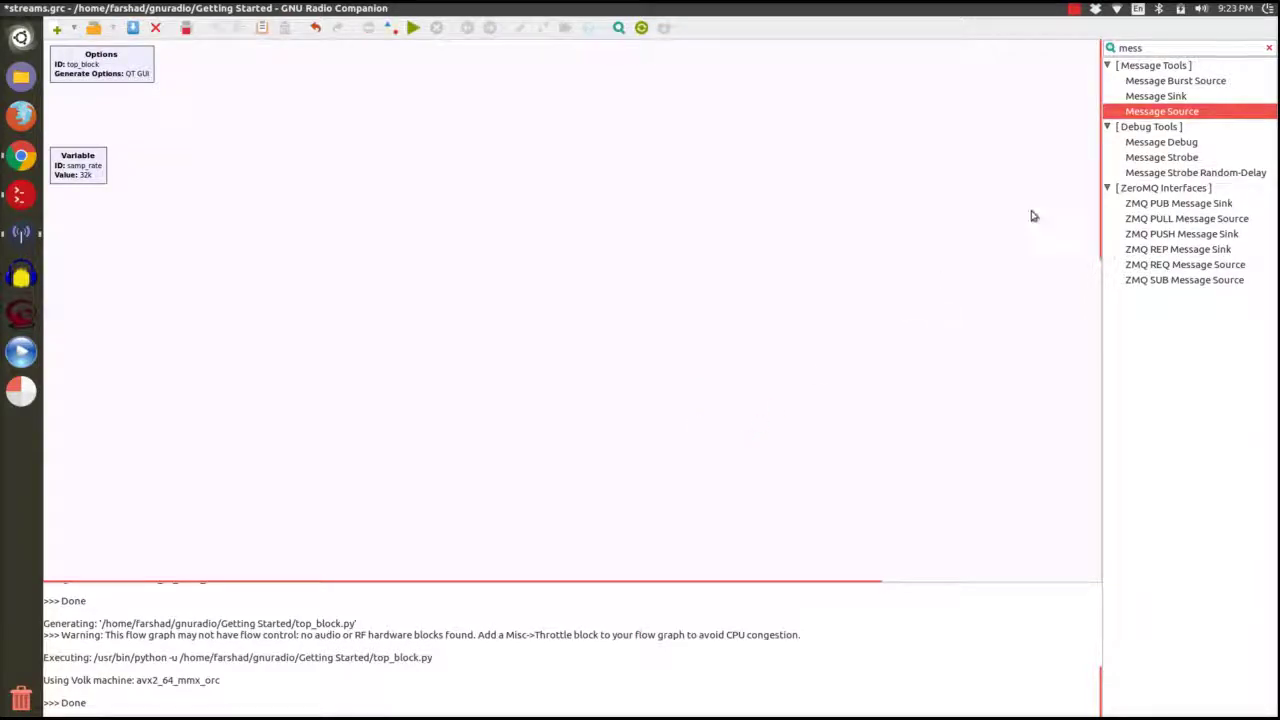
# - Add a Message Strobe at the upper left and select its Period (ms) value 1000 in Properties
pyautogui.doubleClick(1151, 158)
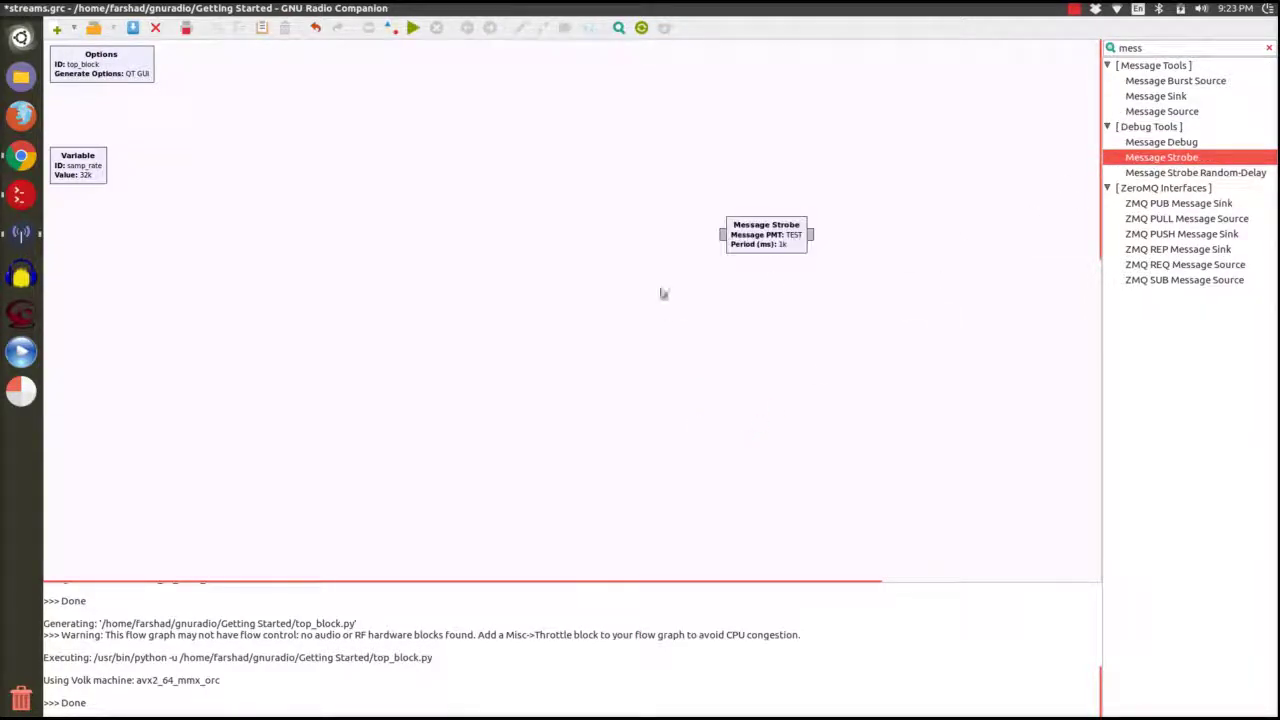
pyautogui.moveTo(740, 230); pyautogui.dragTo(330, 180)
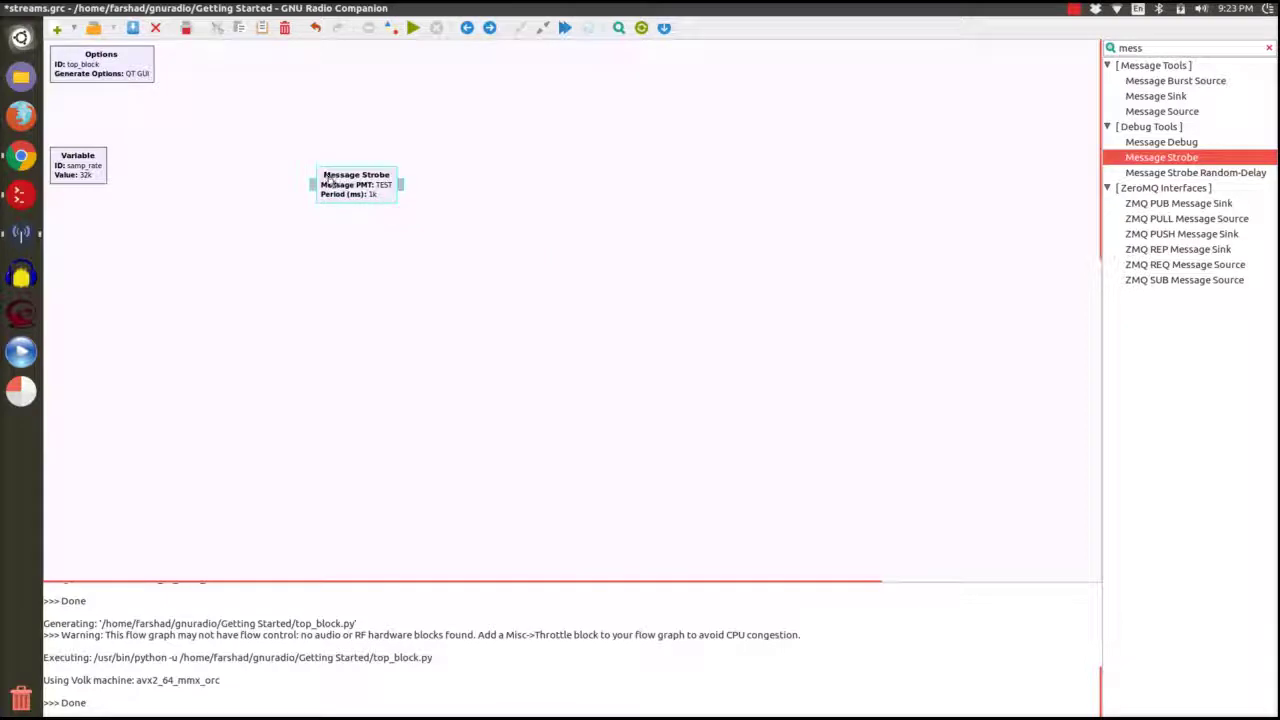
pyautogui.doubleClick(383, 198)
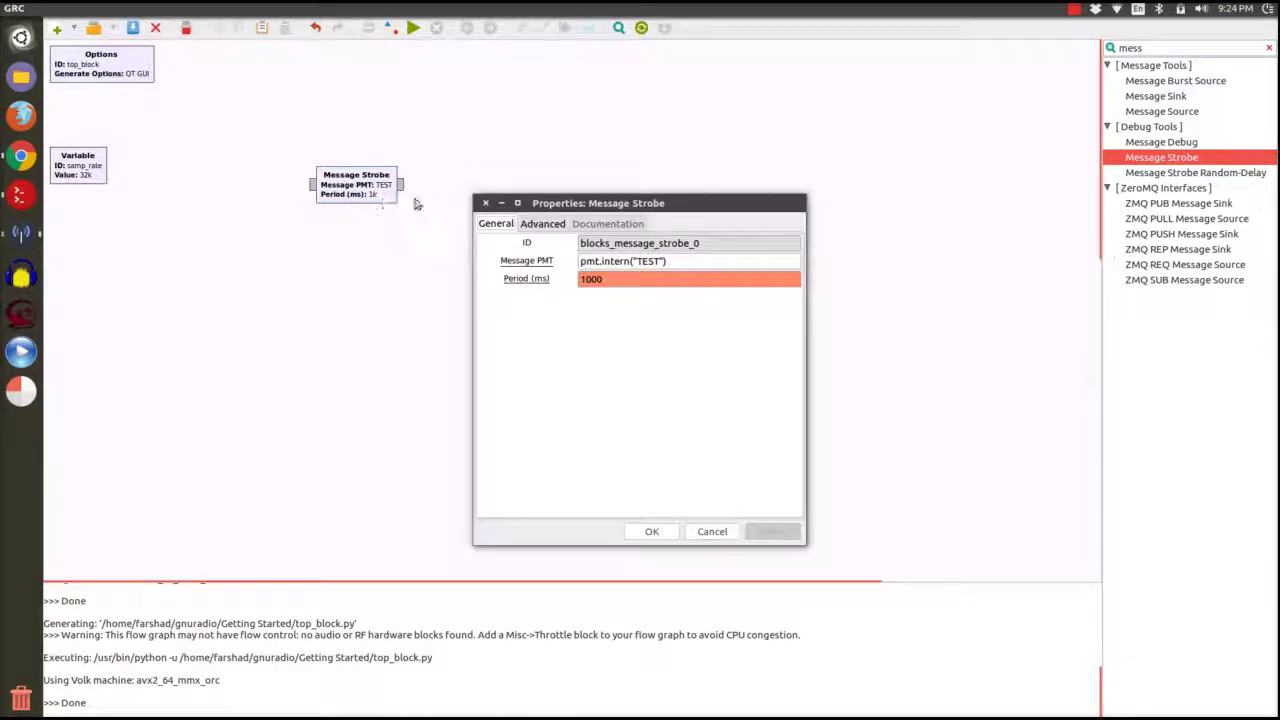
pyautogui.doubleClick(598, 279)
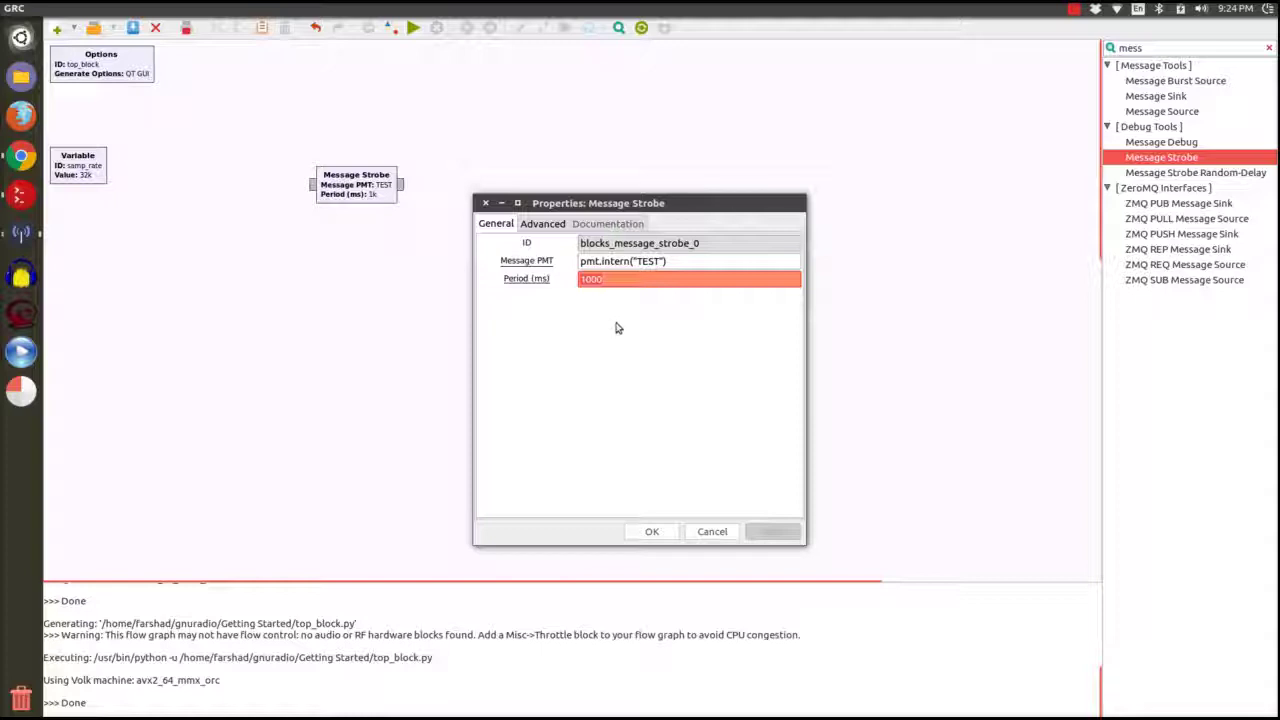
# - Close the strobe properties and add a Message Debug block right of Message Strobe
pyautogui.click(652, 531)
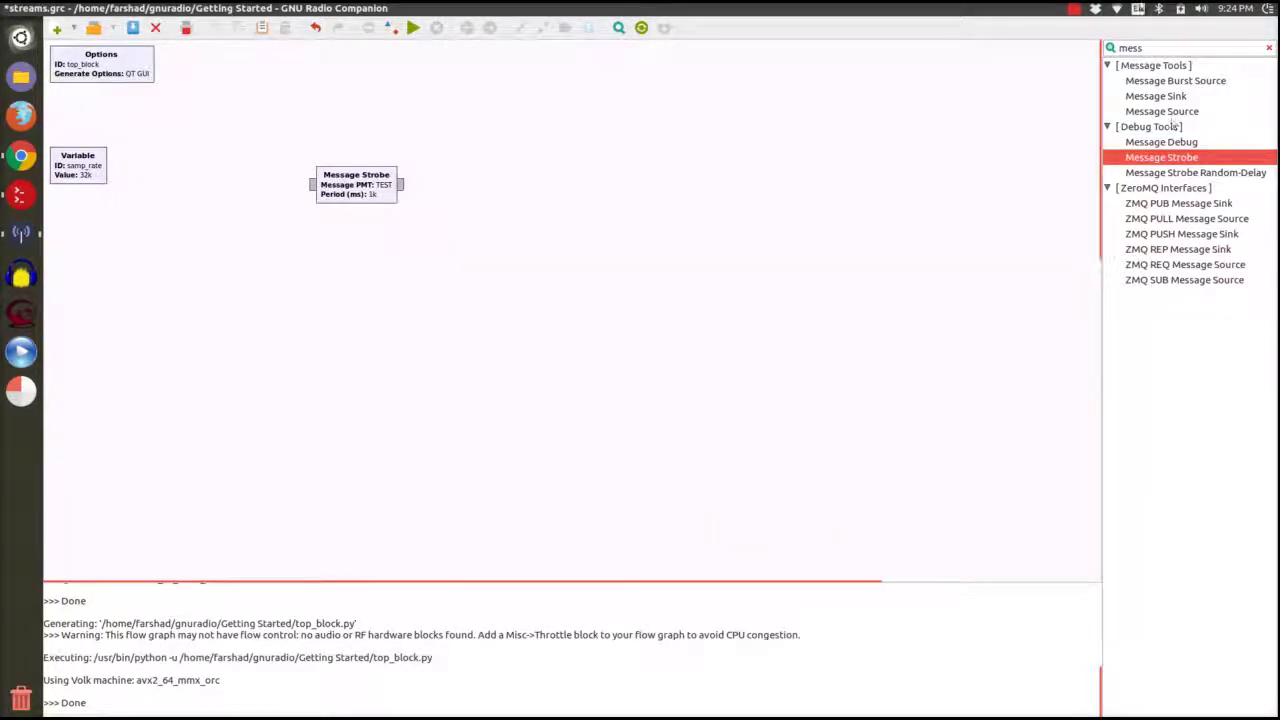
pyautogui.doubleClick(1171, 47)
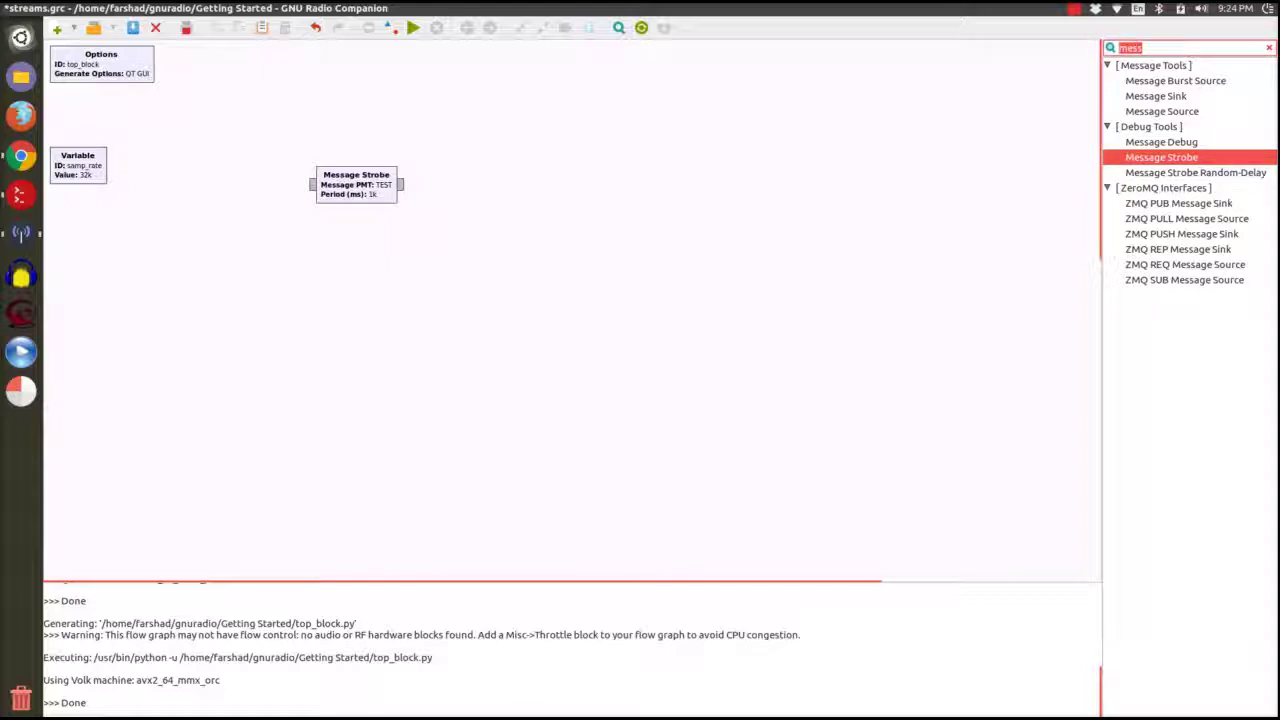
pyautogui.press('BackSpace')
pyautogui.write('debug')
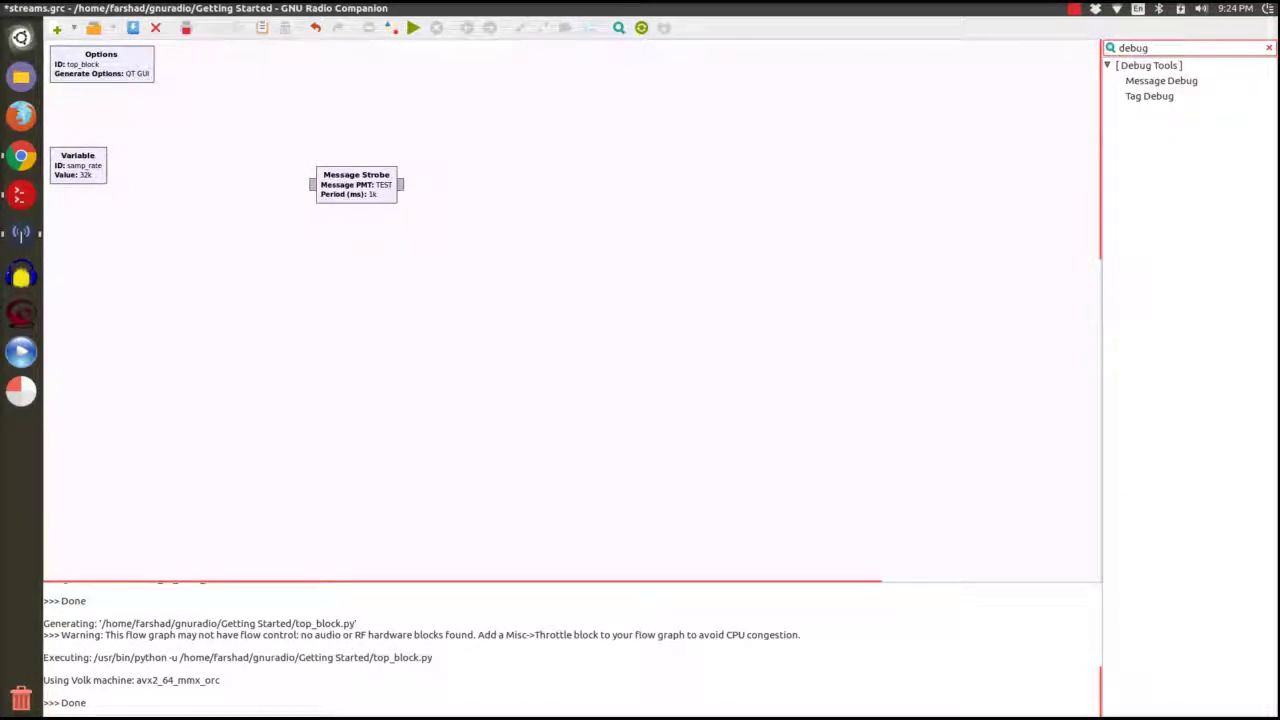
pyautogui.doubleClick(1180, 80)
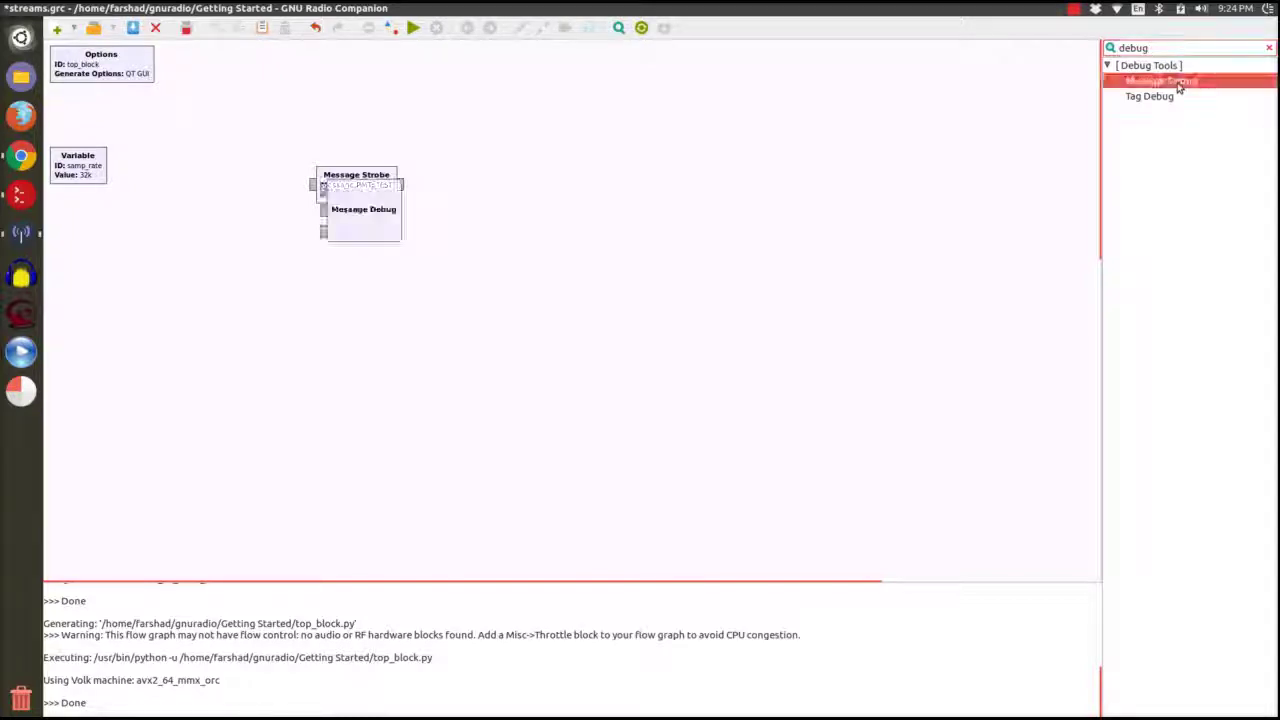
pyautogui.moveTo(383, 220); pyautogui.dragTo(627, 221)
# - Connect the strobe output to Message Debug, run the graph printing TEST, then close it
pyautogui.click(401, 185)
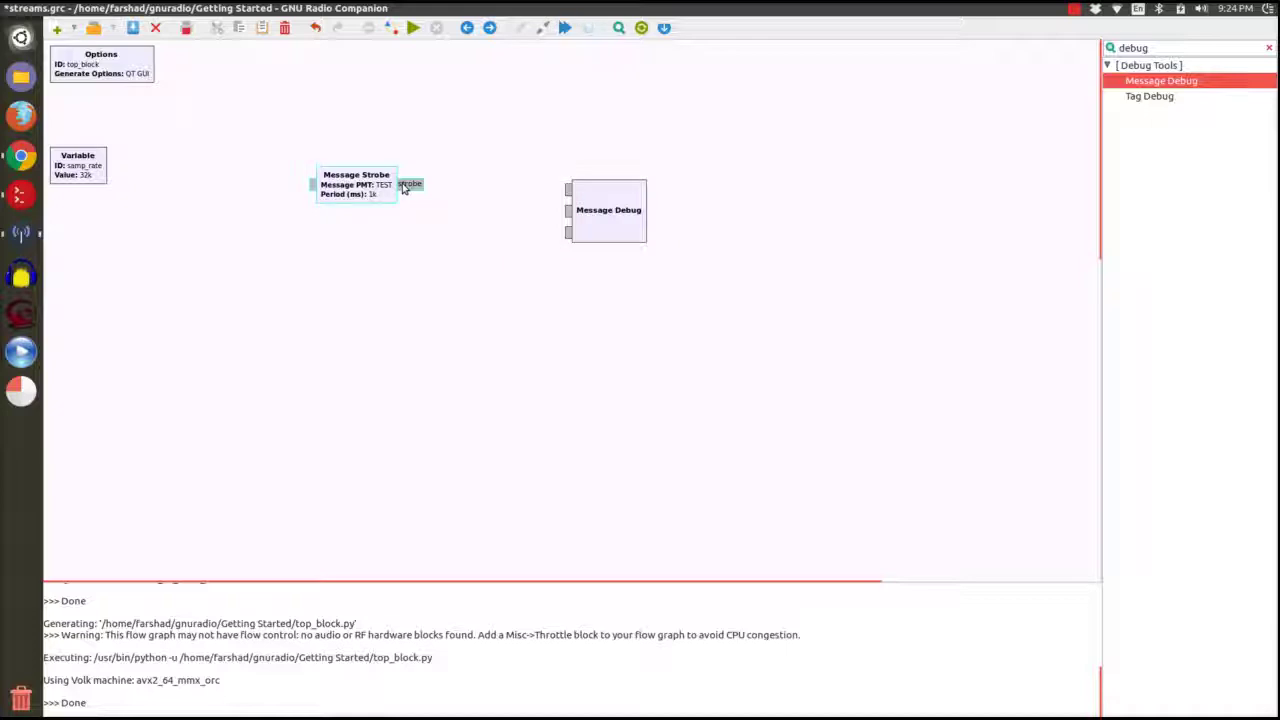
pyautogui.click(569, 190)
pyautogui.click(372, 237)
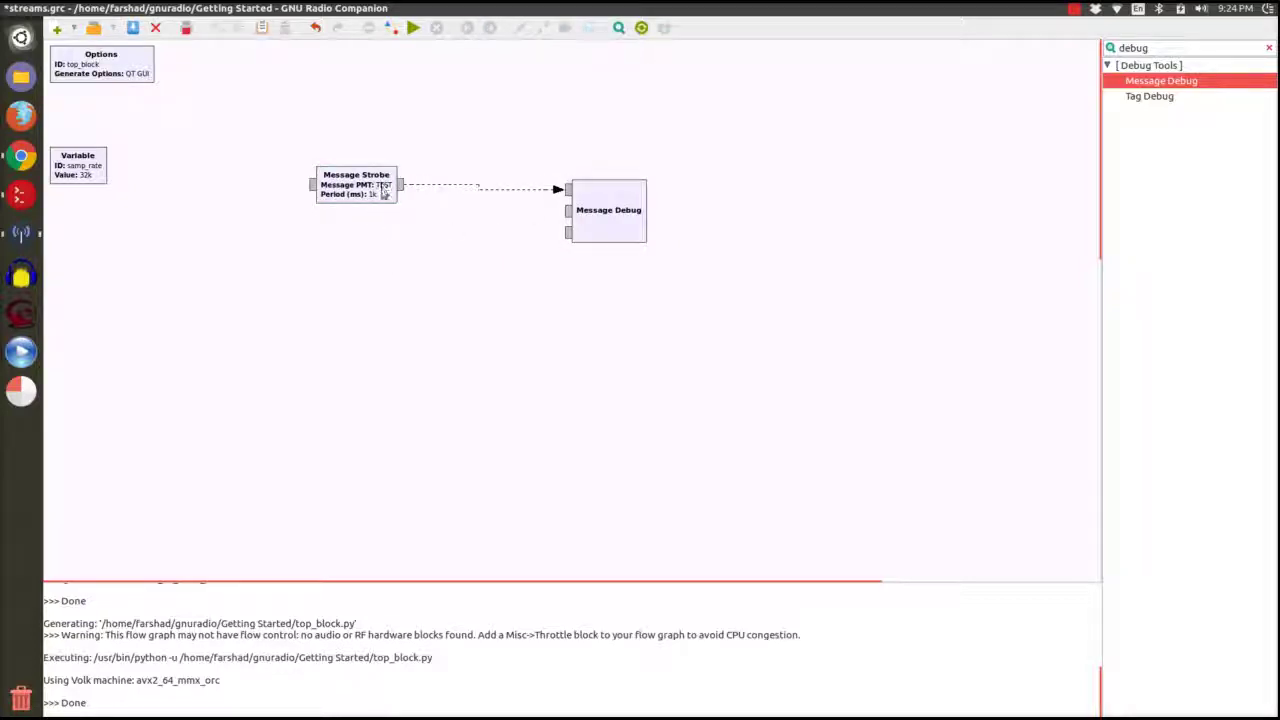
pyautogui.click(412, 27)
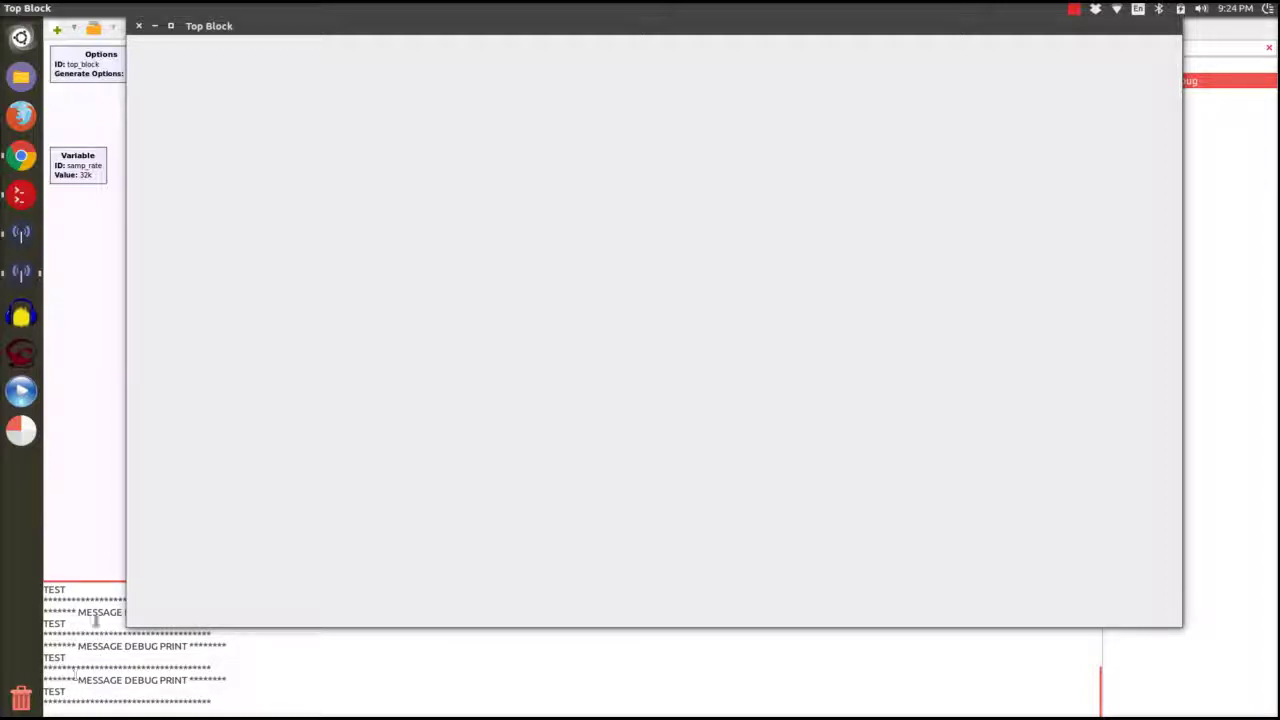
pyautogui.click(139, 26)
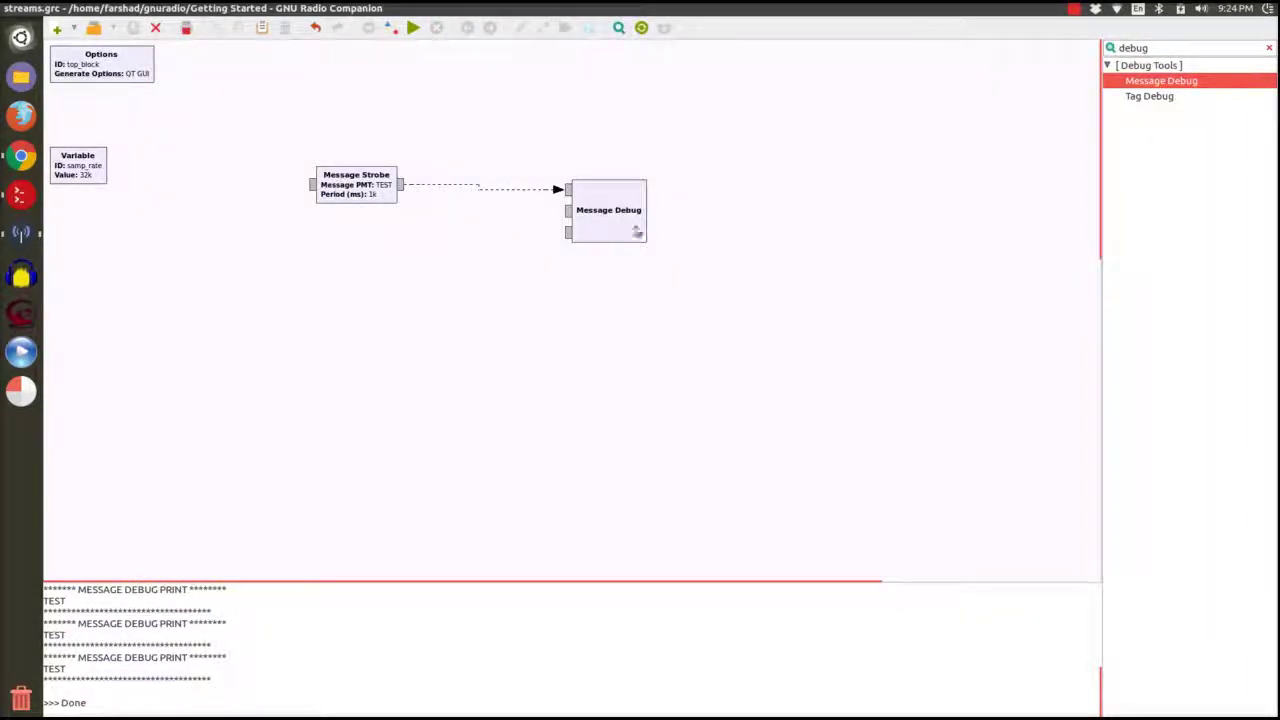
# - Replace Message Debug with a Signal Source beside Message Strobe, then open the strobe's properties
pyautogui.click(626, 221)
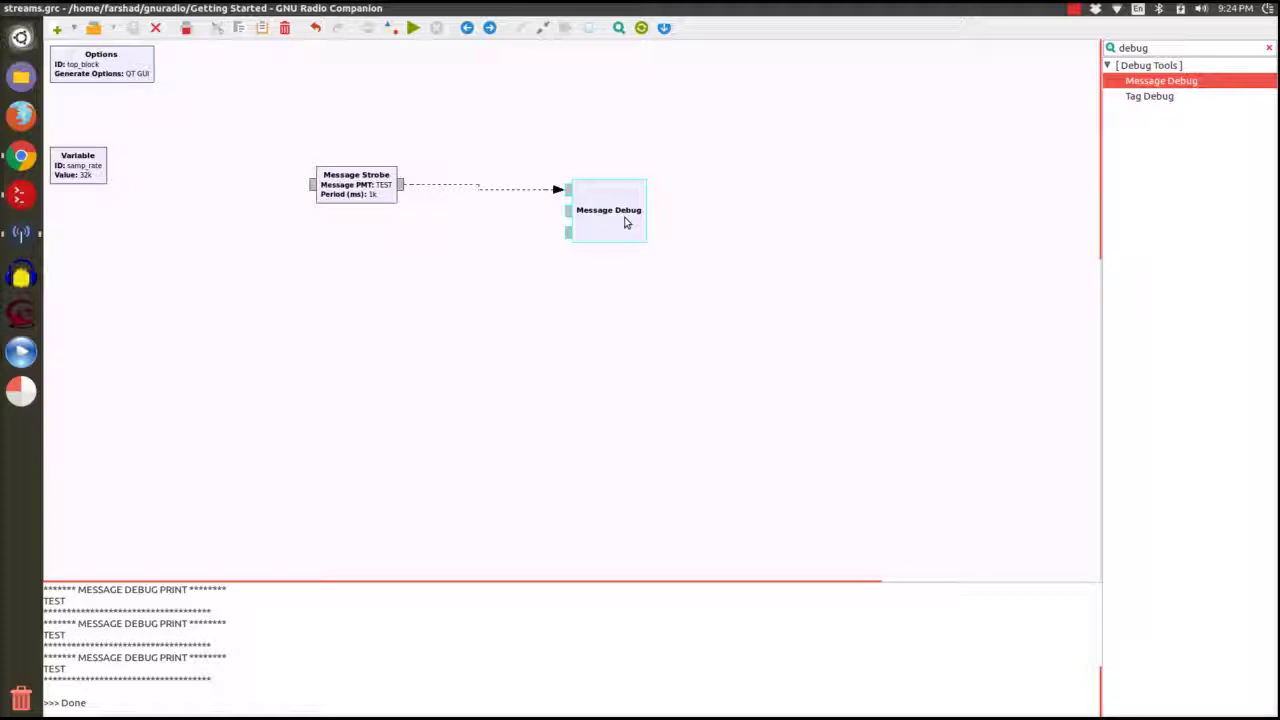
pyautogui.press('Delete')
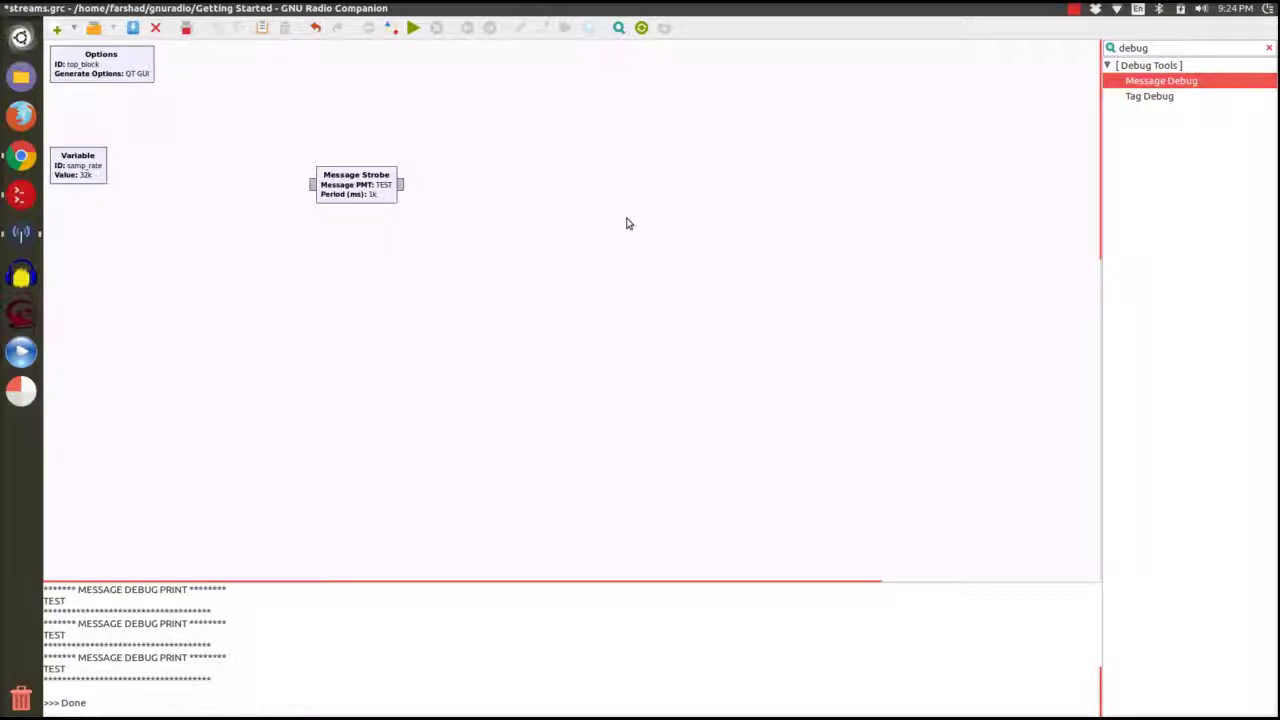
pyautogui.click(1148, 47)
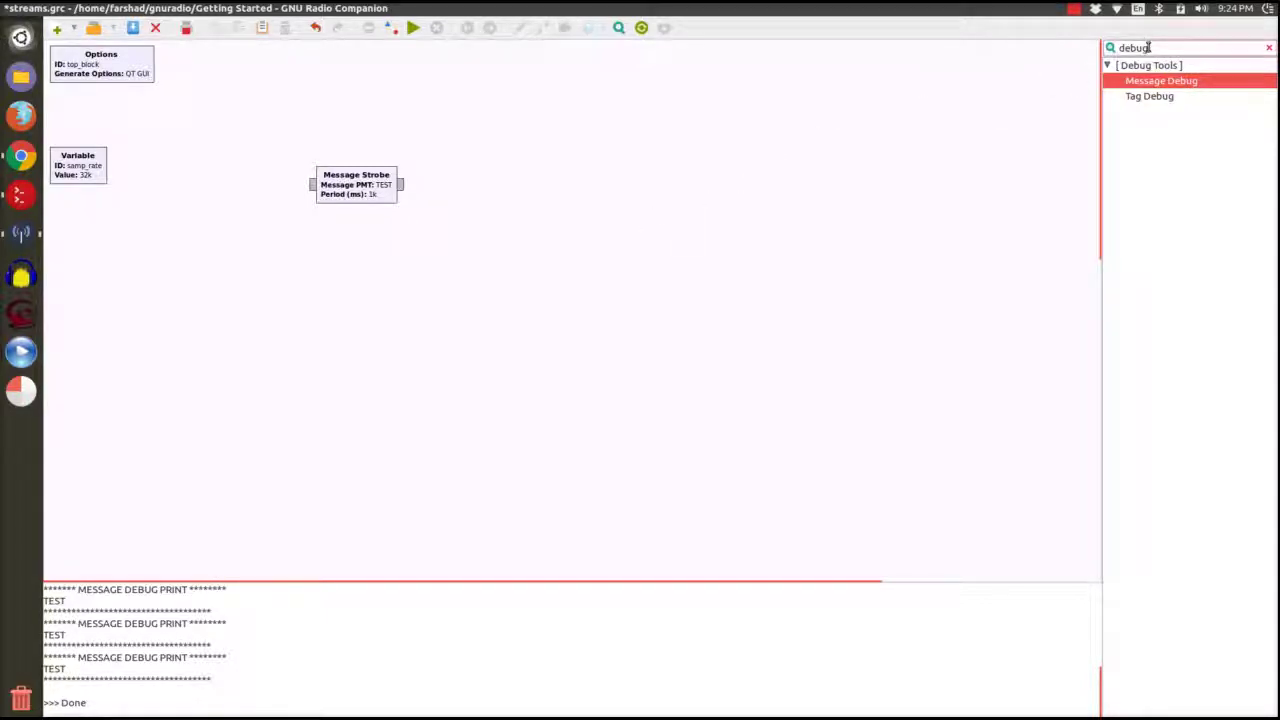
pyautogui.doubleClick(1148, 47)
pyautogui.write('sign')
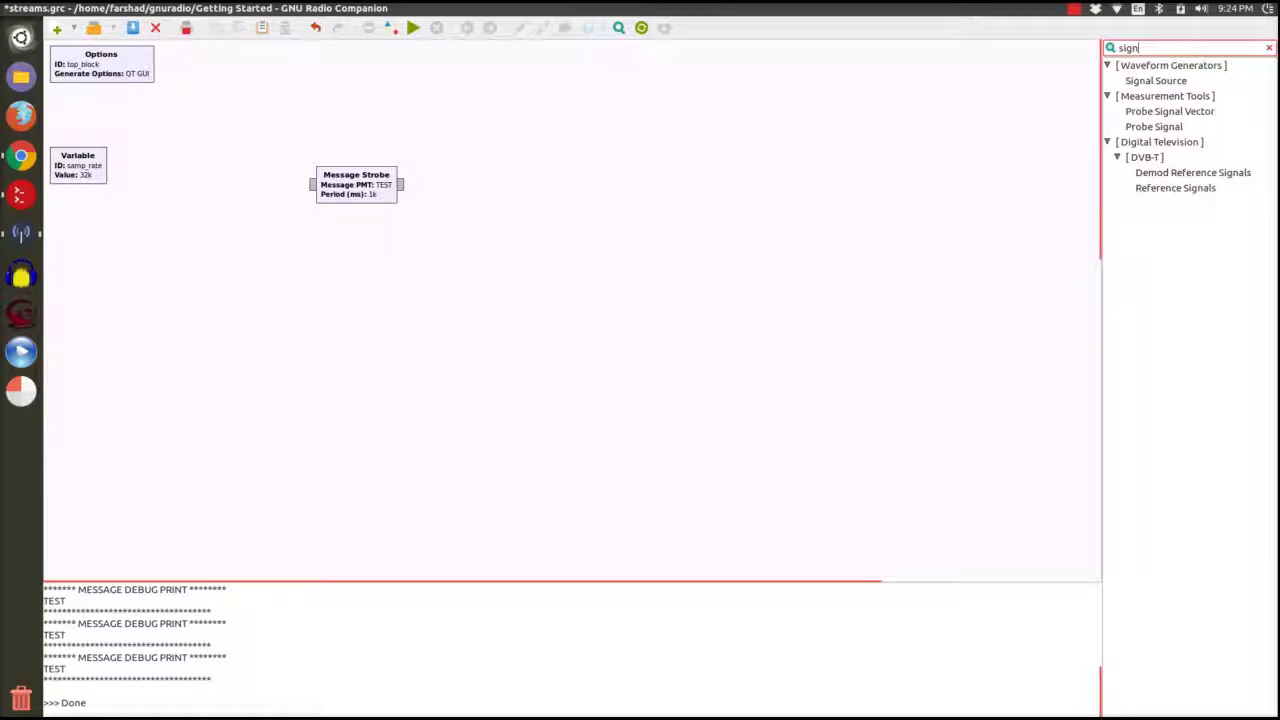
pyautogui.doubleClick(1160, 82)
pyautogui.moveTo(548, 464); pyautogui.dragTo(516, 196)
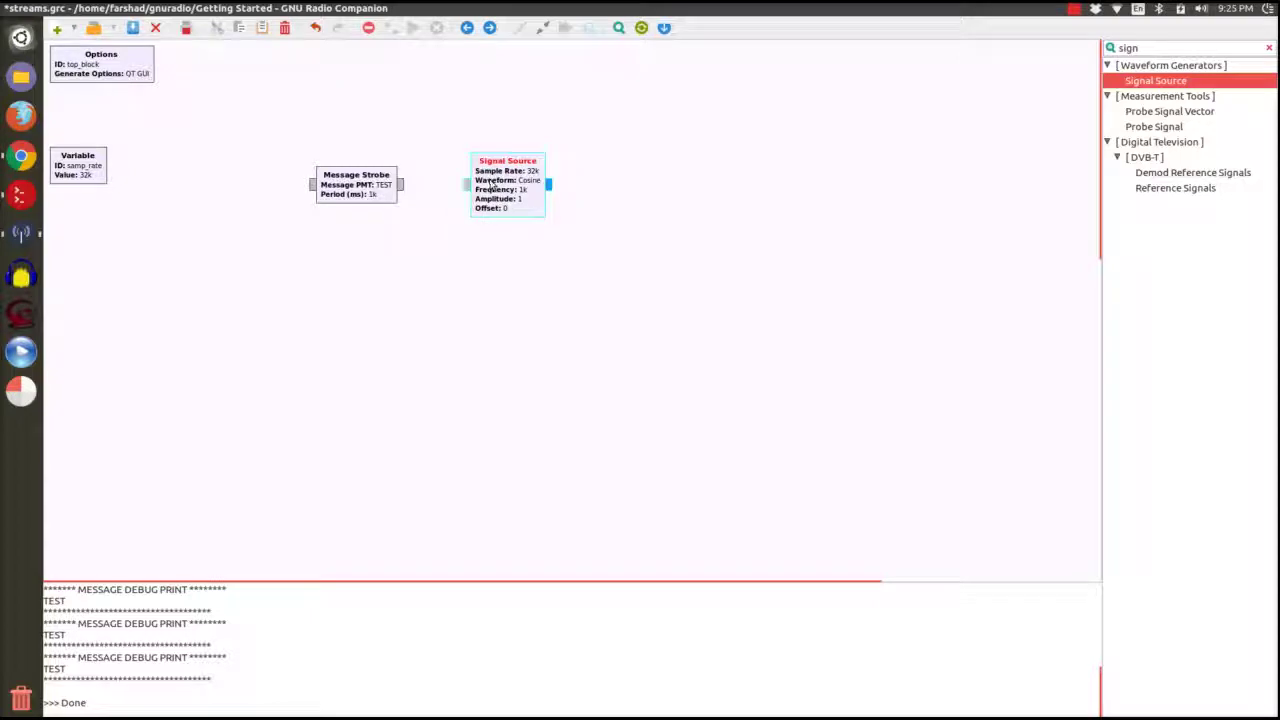
pyautogui.doubleClick(381, 193)
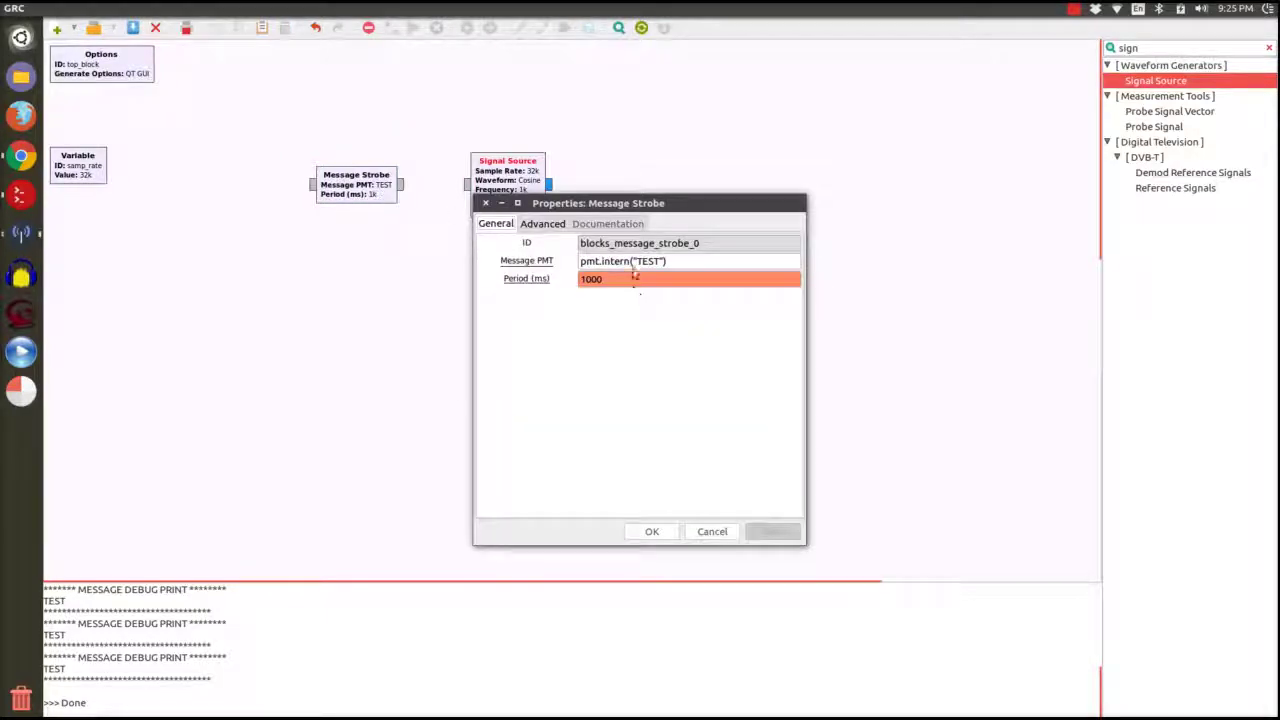
# - Change the Message PMT from the TEST message to pmt.from_flot(300)
pyautogui.doubleClick(623, 260)
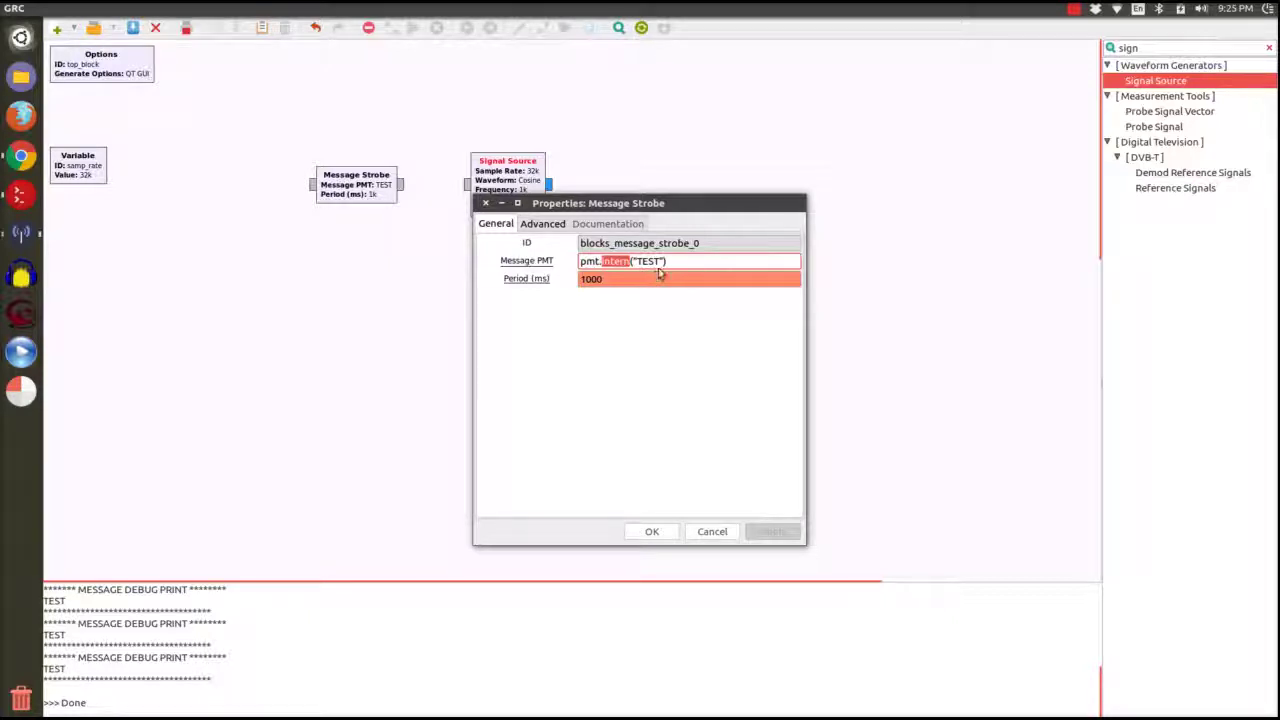
pyautogui.click(662, 264)
pyautogui.press('BackSpace')
pyautogui.press('BackSpace')
pyautogui.press('BackSpace')
pyautogui.press('BackSpace')
pyautogui.press('BackSpace')
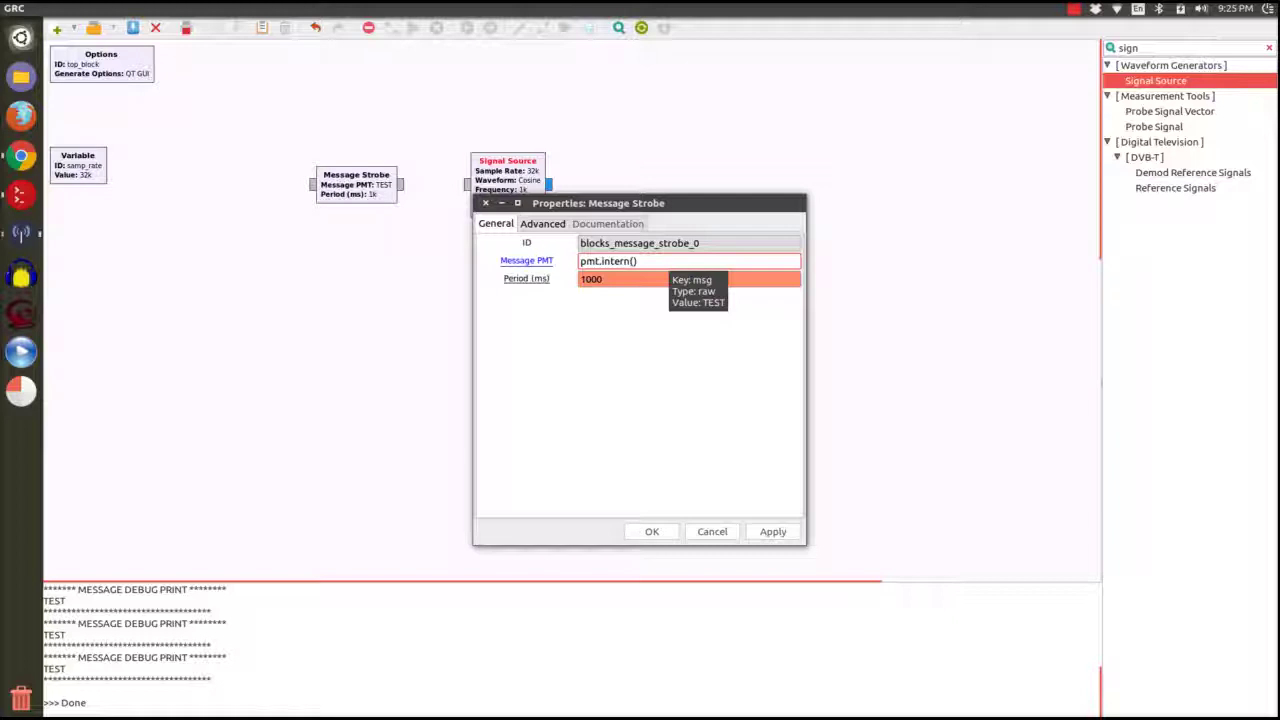
pyautogui.write('300')
pyautogui.doubleClick(610, 262)
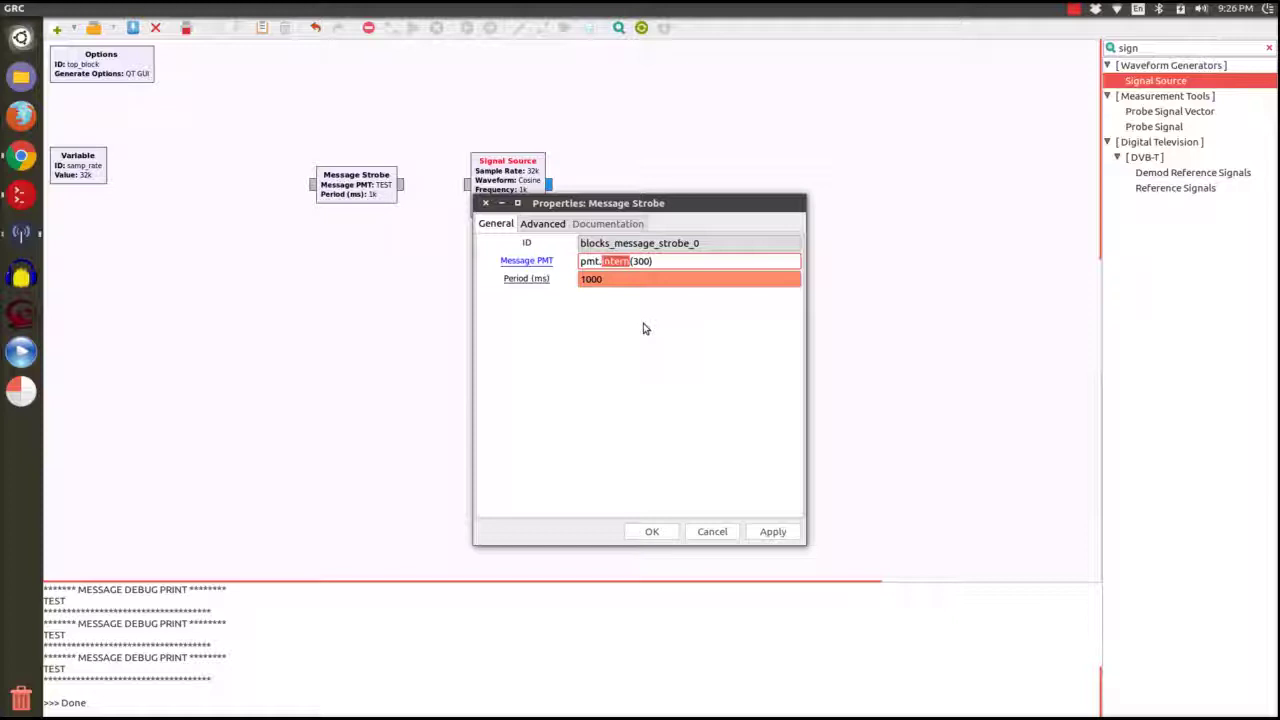
pyautogui.press('BackSpace')
pyautogui.write('from_flot')
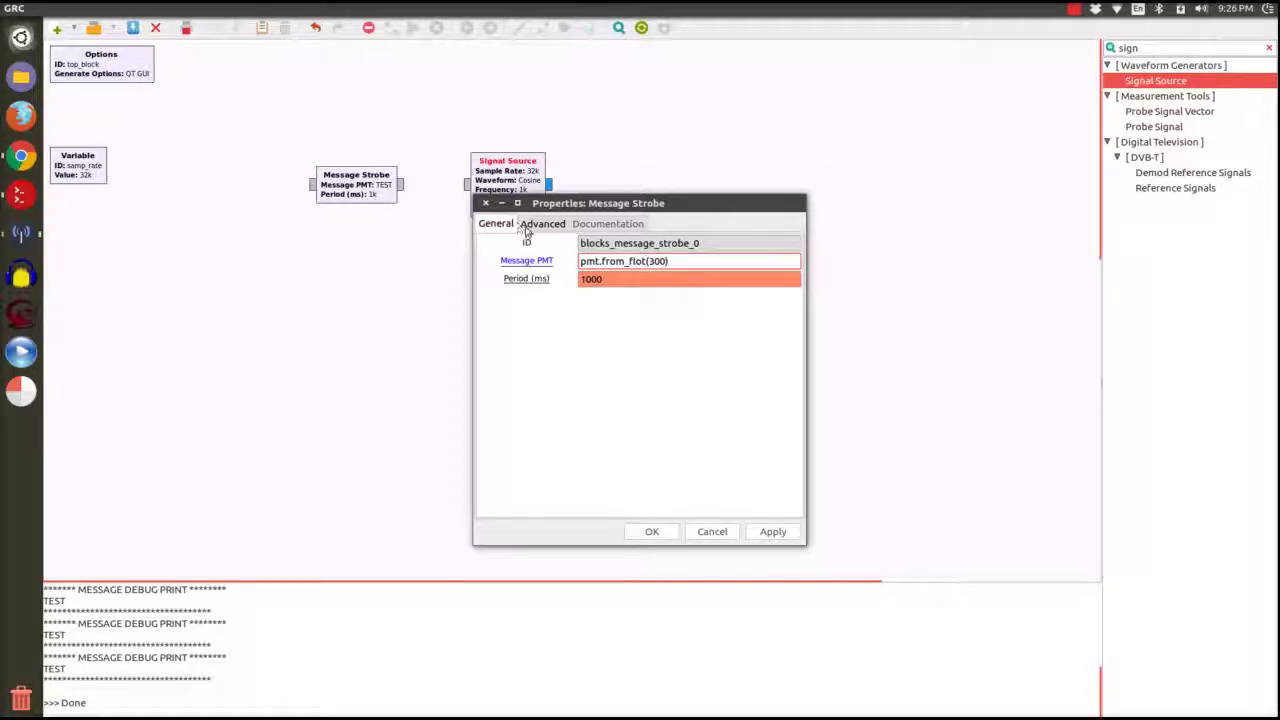
# - Set the strobe Period to 2000 ms and confirm the settings
pyautogui.click(585, 279)
pyautogui.press('BackSpace')
pyautogui.write('2')
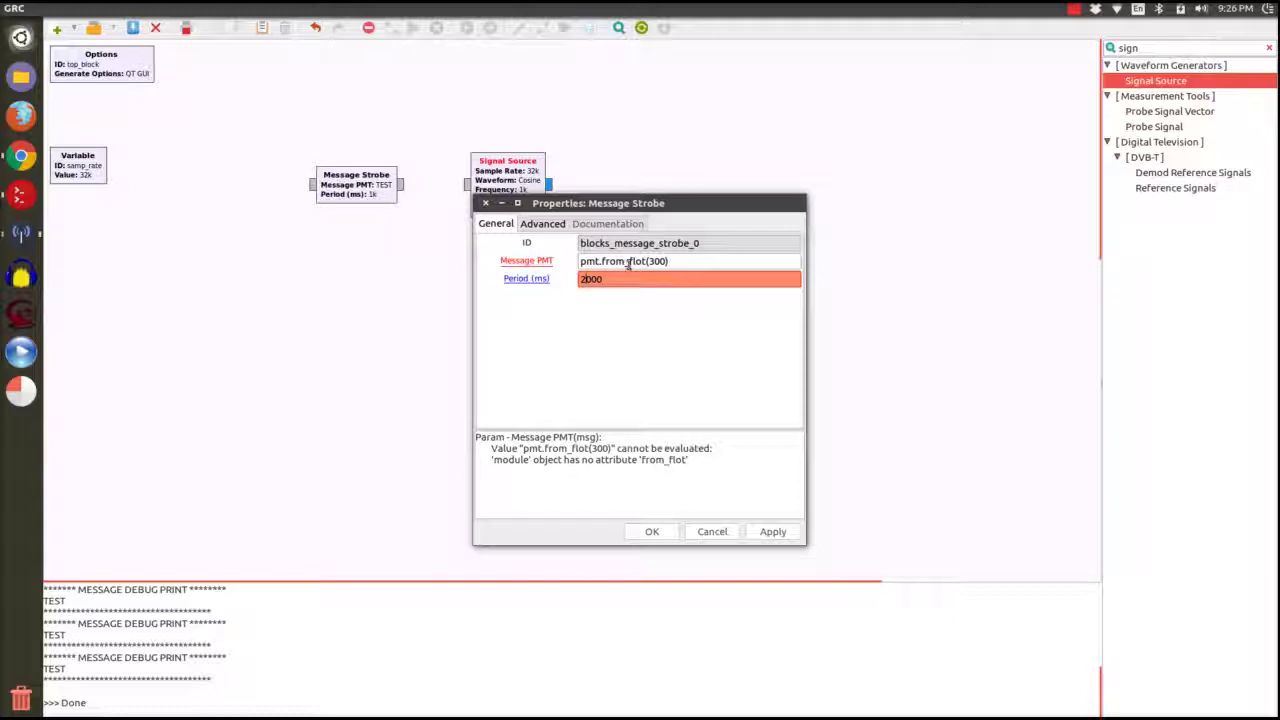
pyautogui.click(652, 532)
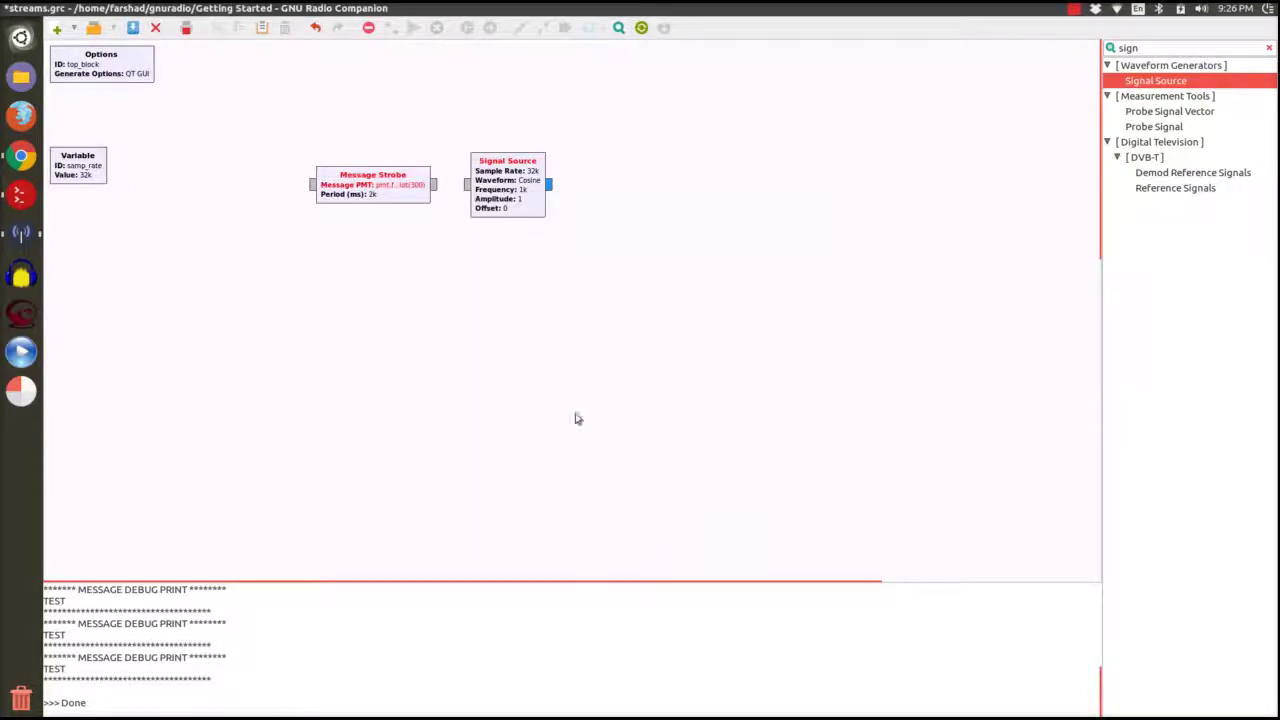
# - Correct the typo so the Message PMT reads pmt.from_float(300) and confirm
pyautogui.doubleClick(405, 190)
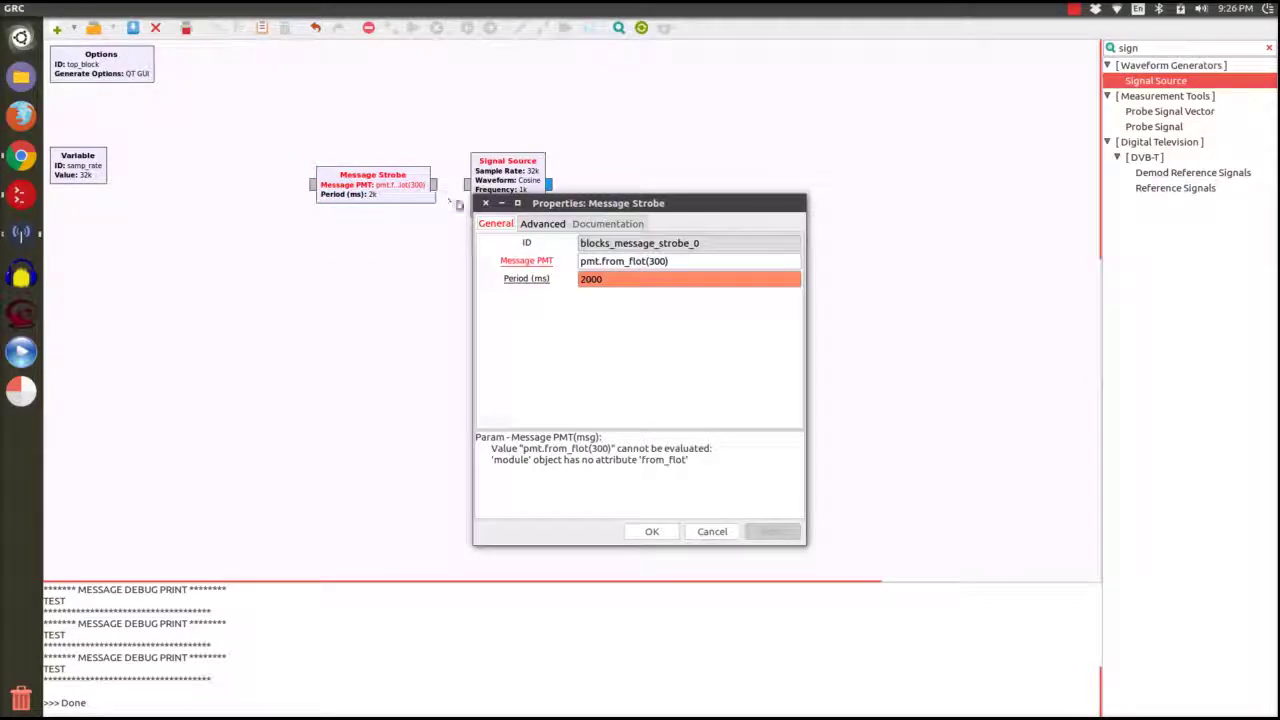
pyautogui.click(640, 260)
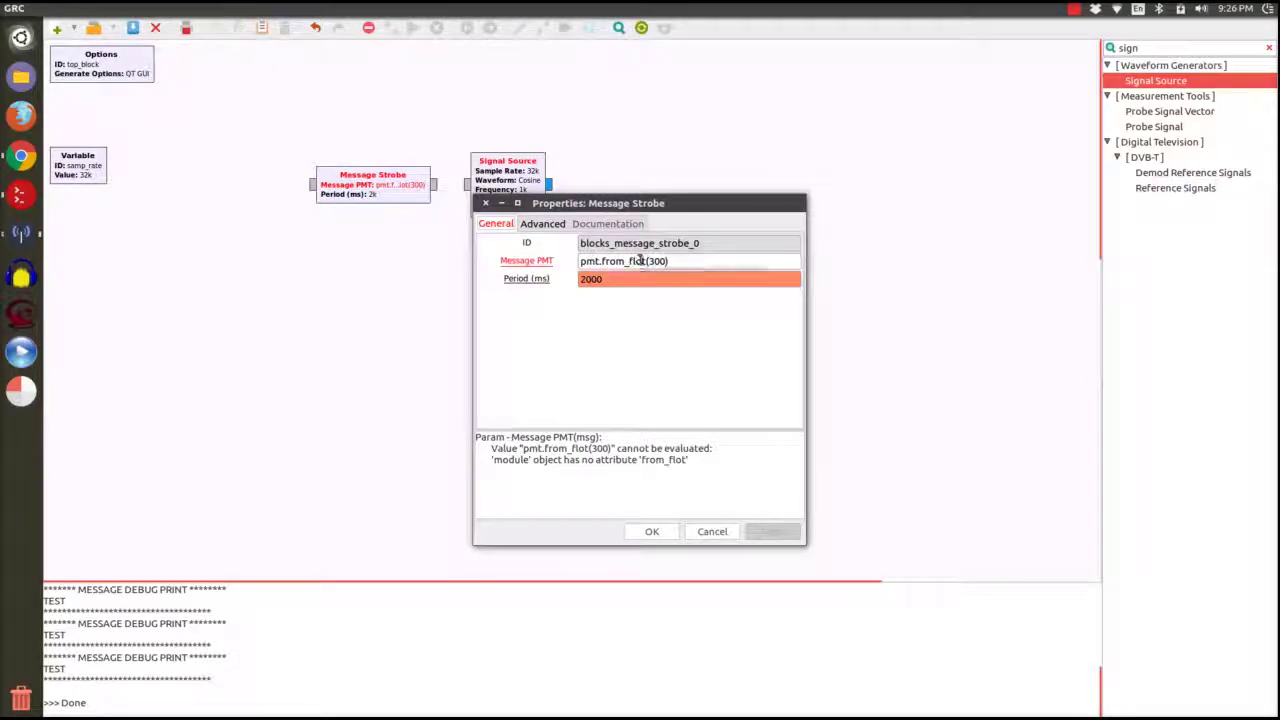
pyautogui.write('a')
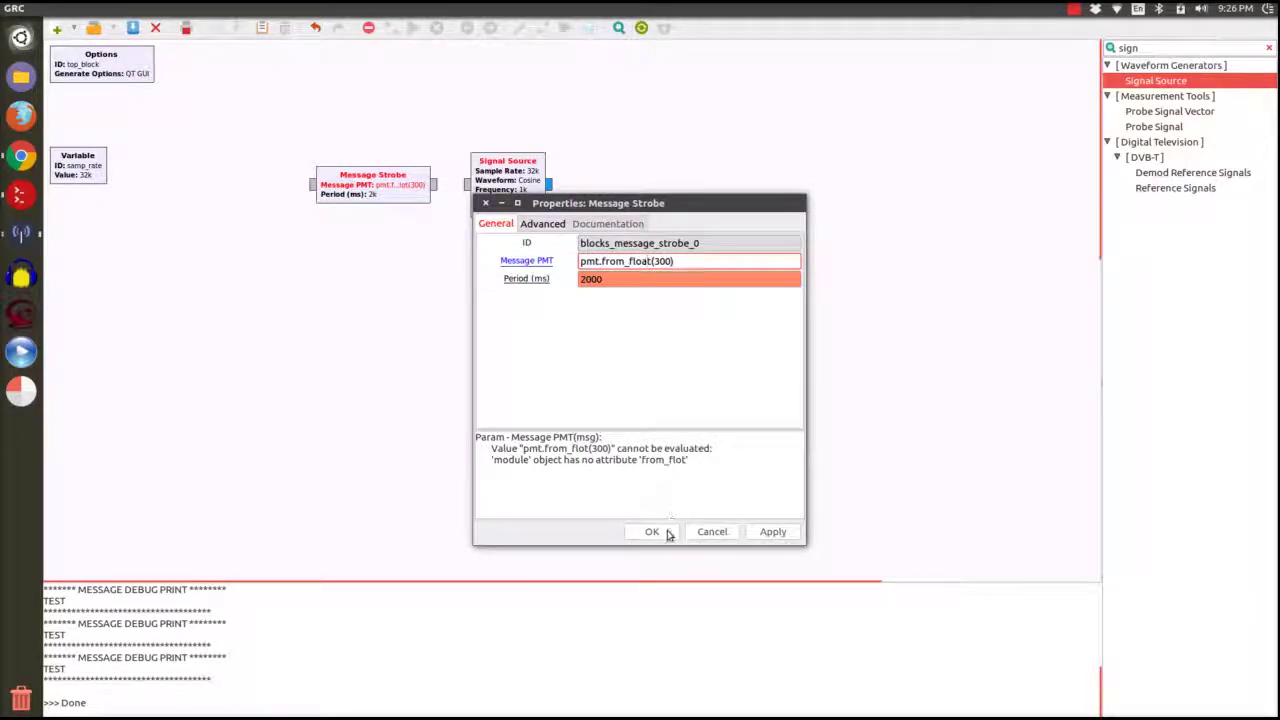
pyautogui.click(654, 532)
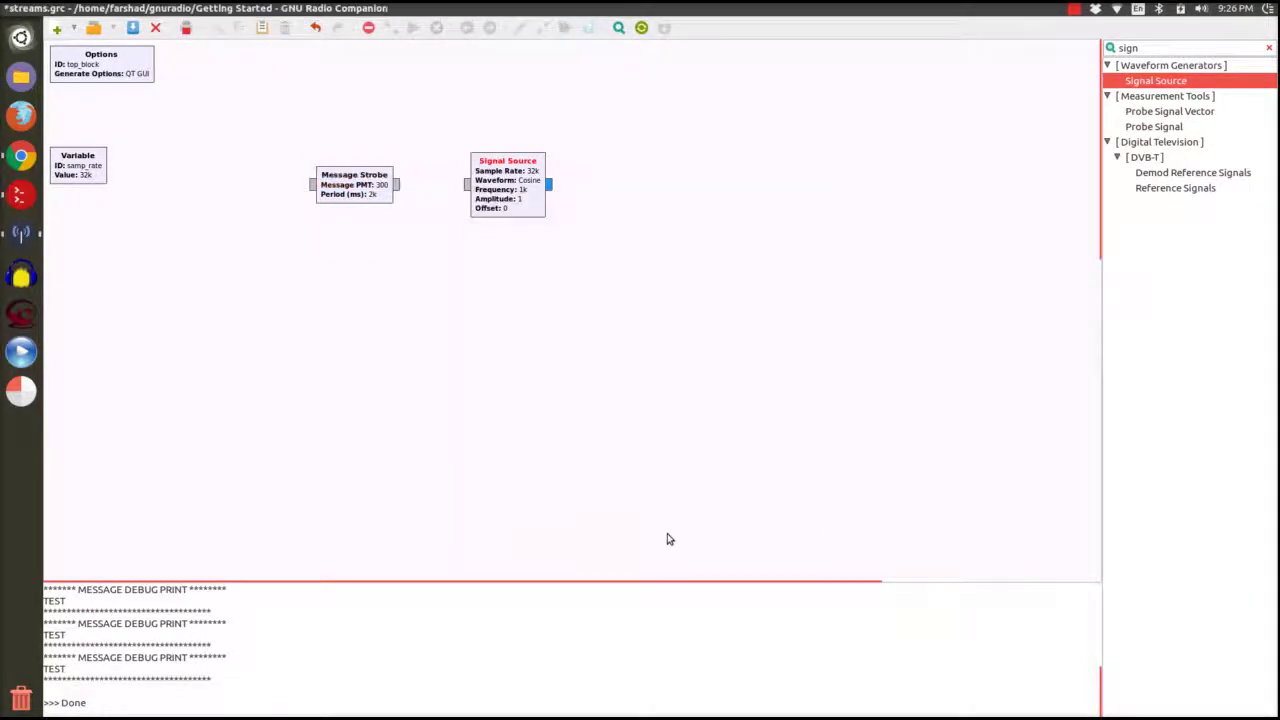
pyautogui.click(402, 186)
# - Wire the Message Strobe output into the Signal Source's freq input
pyautogui.click(468, 188)
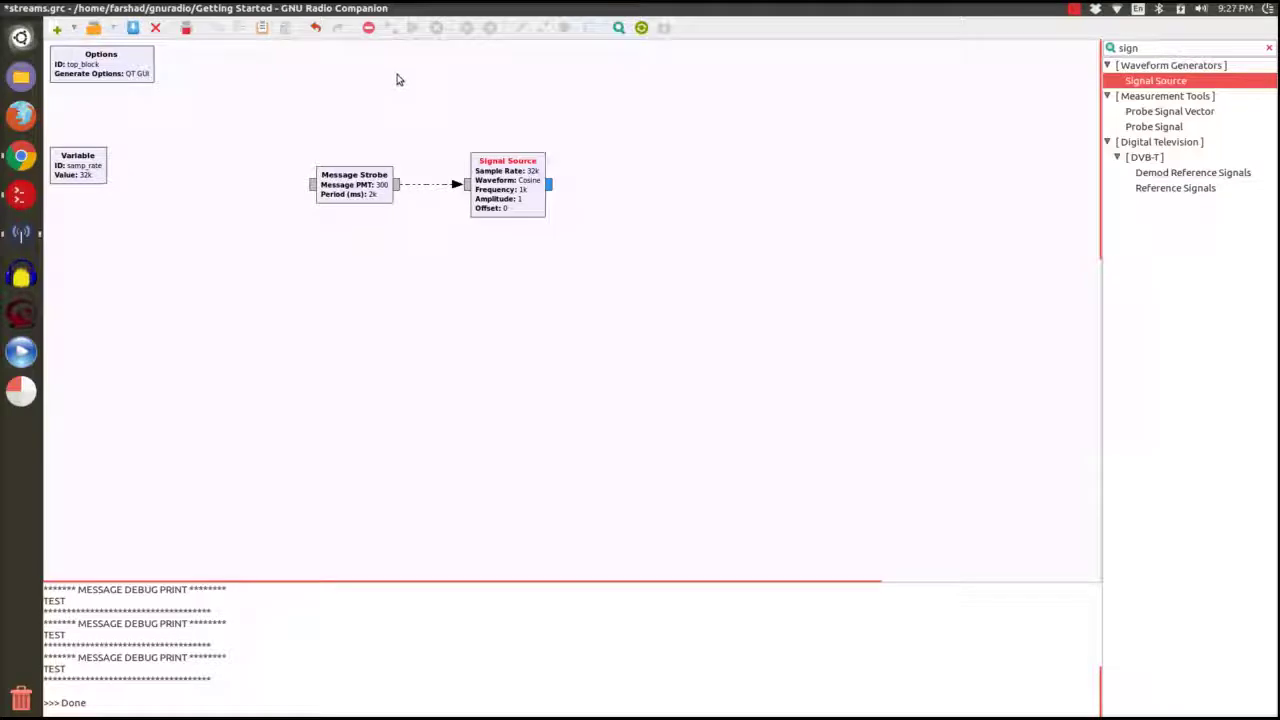
pyautogui.click(1200, 51)
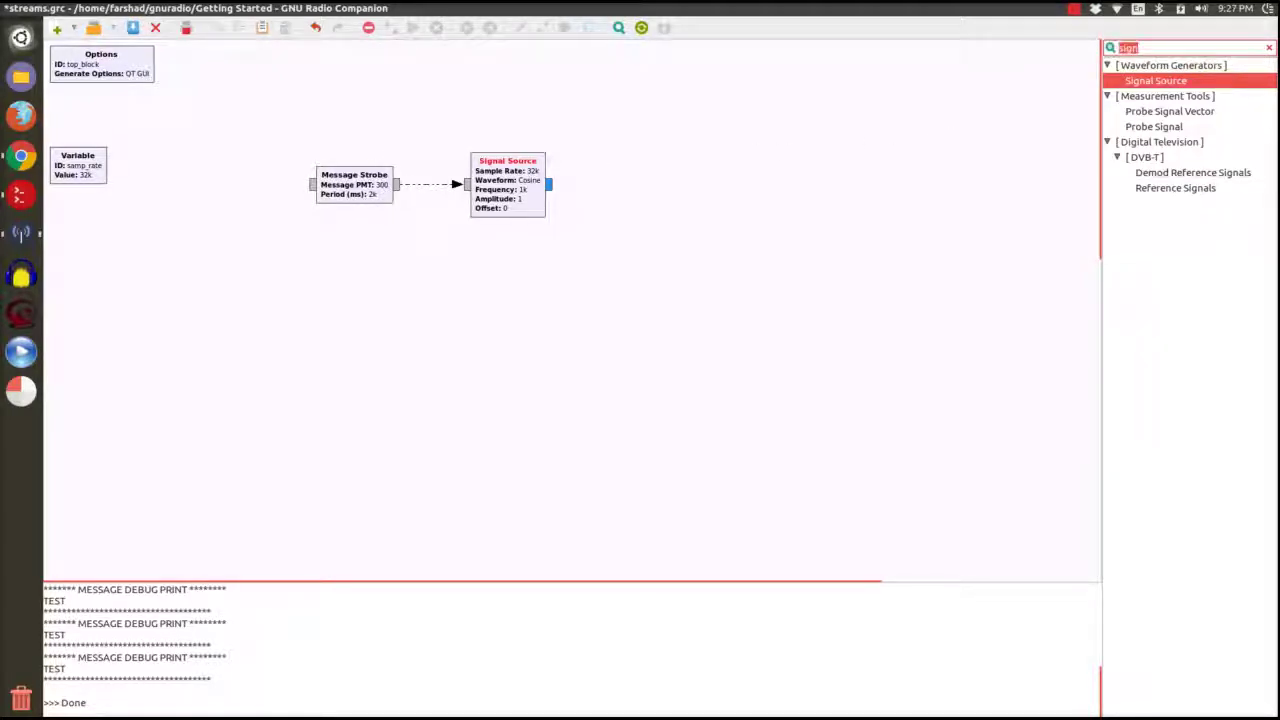
pyautogui.write('thro')
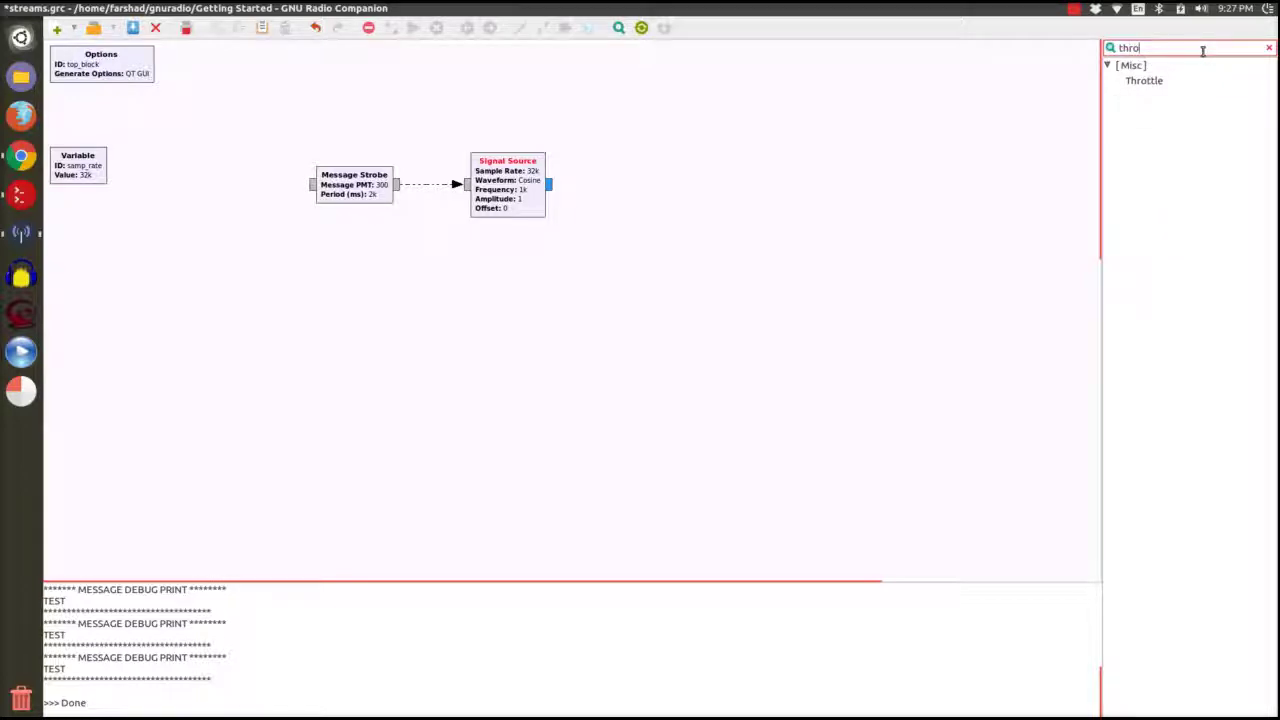
# - Add a Throttle right of Signal Source and connect Signal Source's output to it
pyautogui.doubleClick(1168, 82)
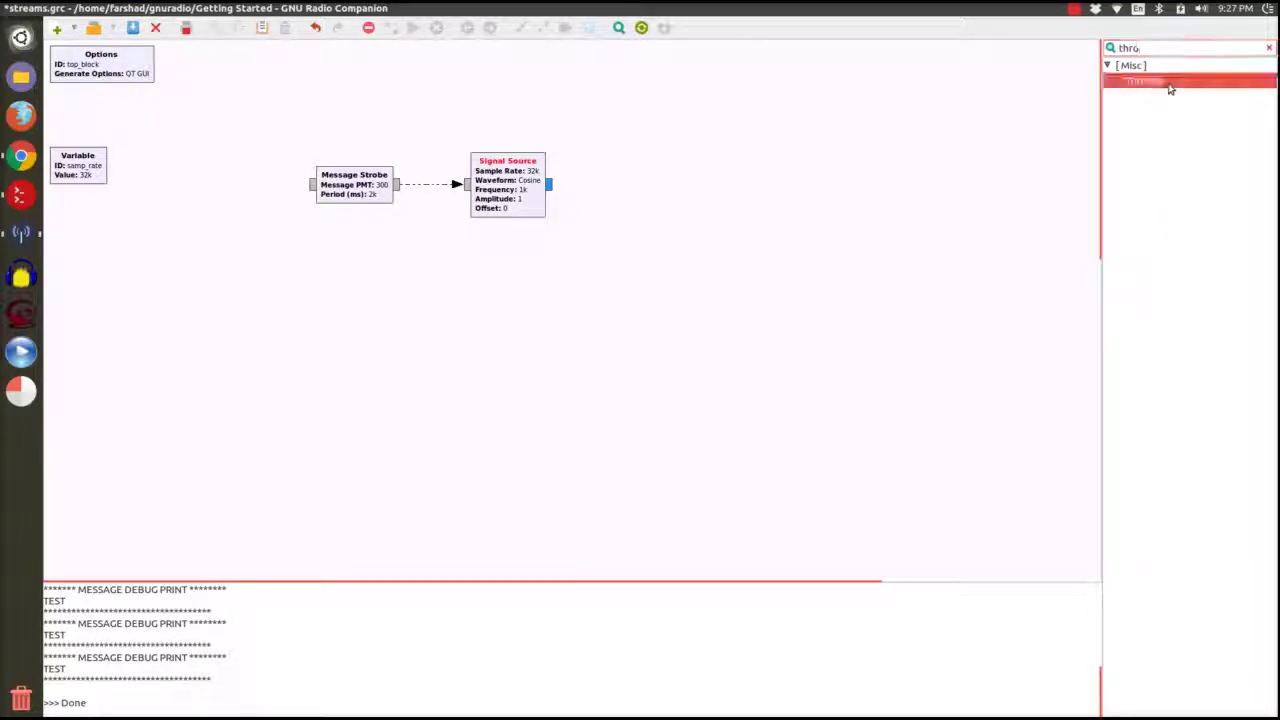
pyautogui.moveTo(390, 340); pyautogui.dragTo(646, 163)
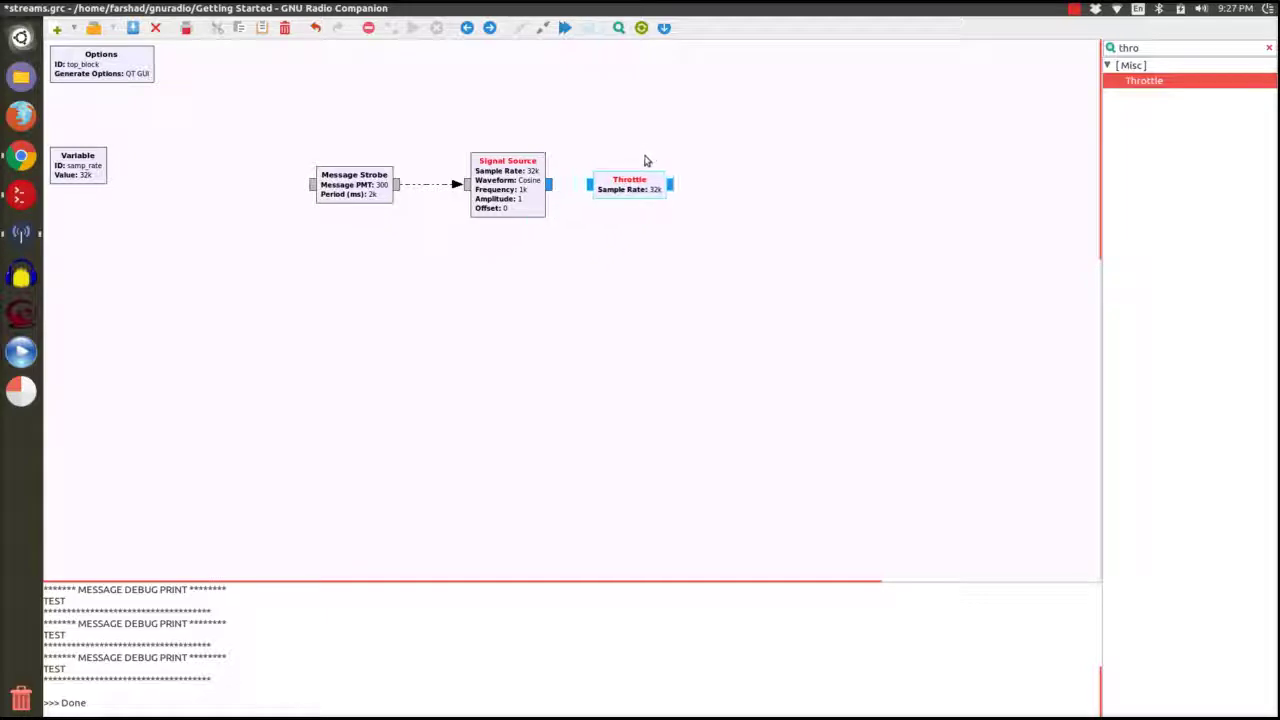
pyautogui.click(551, 184)
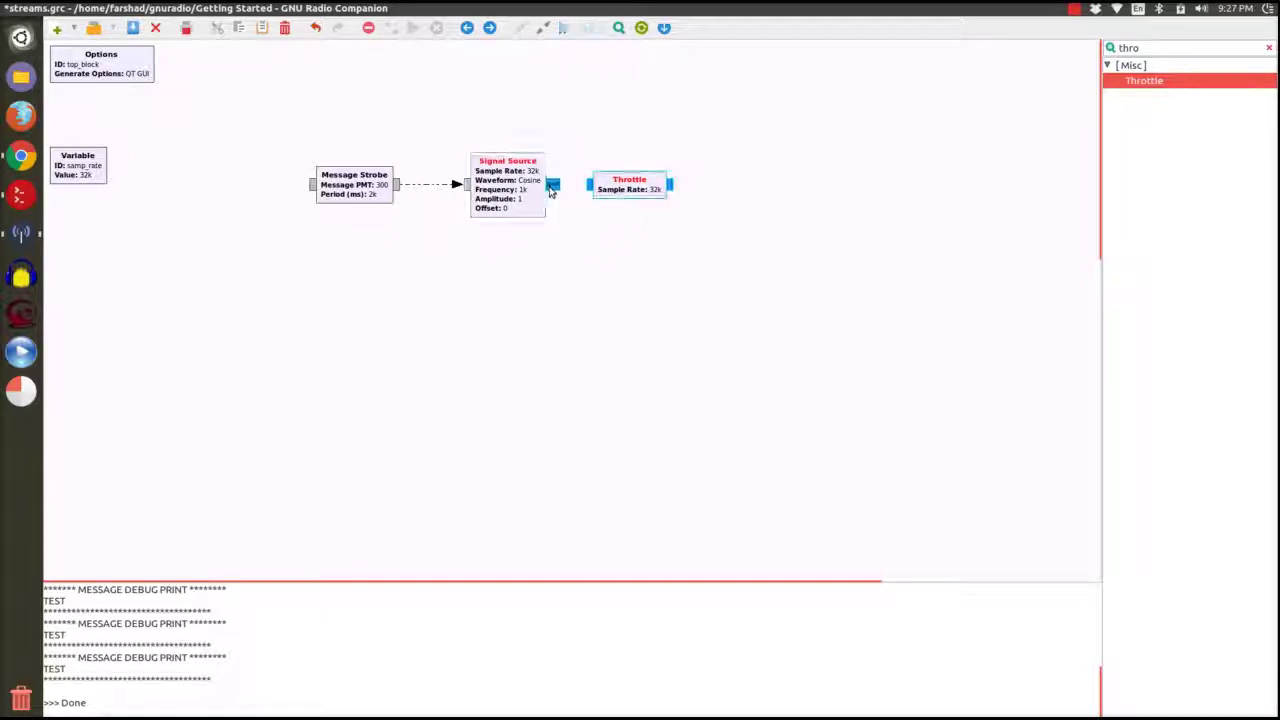
pyautogui.click(589, 184)
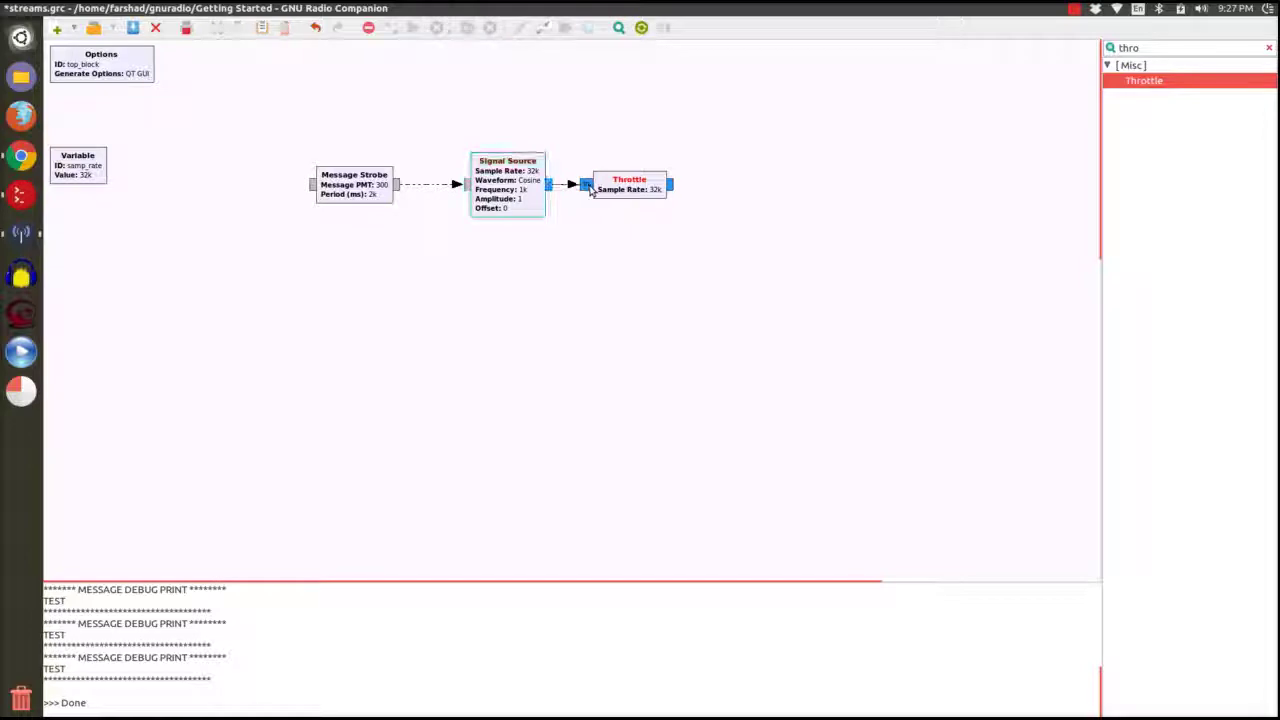
# - Add a QT GUI Time Sink after the Throttle and connect Throttle's output to it
pyautogui.click(1173, 47)
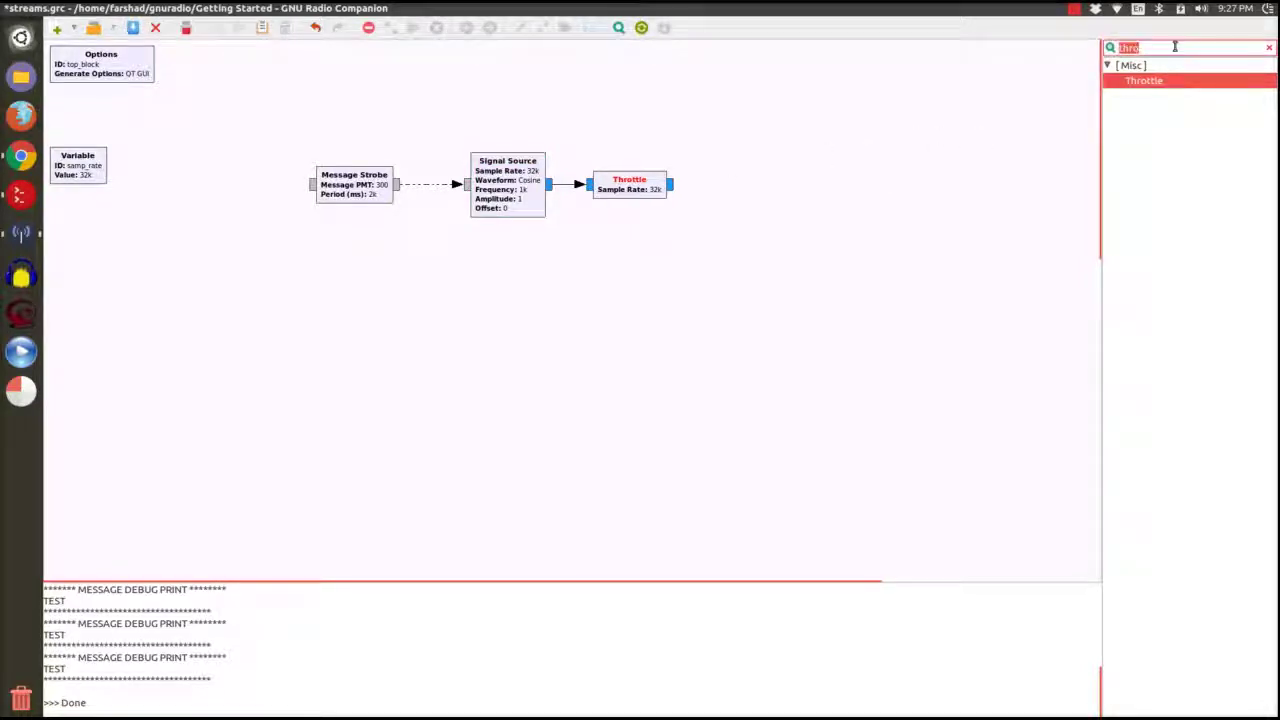
pyautogui.write('time')
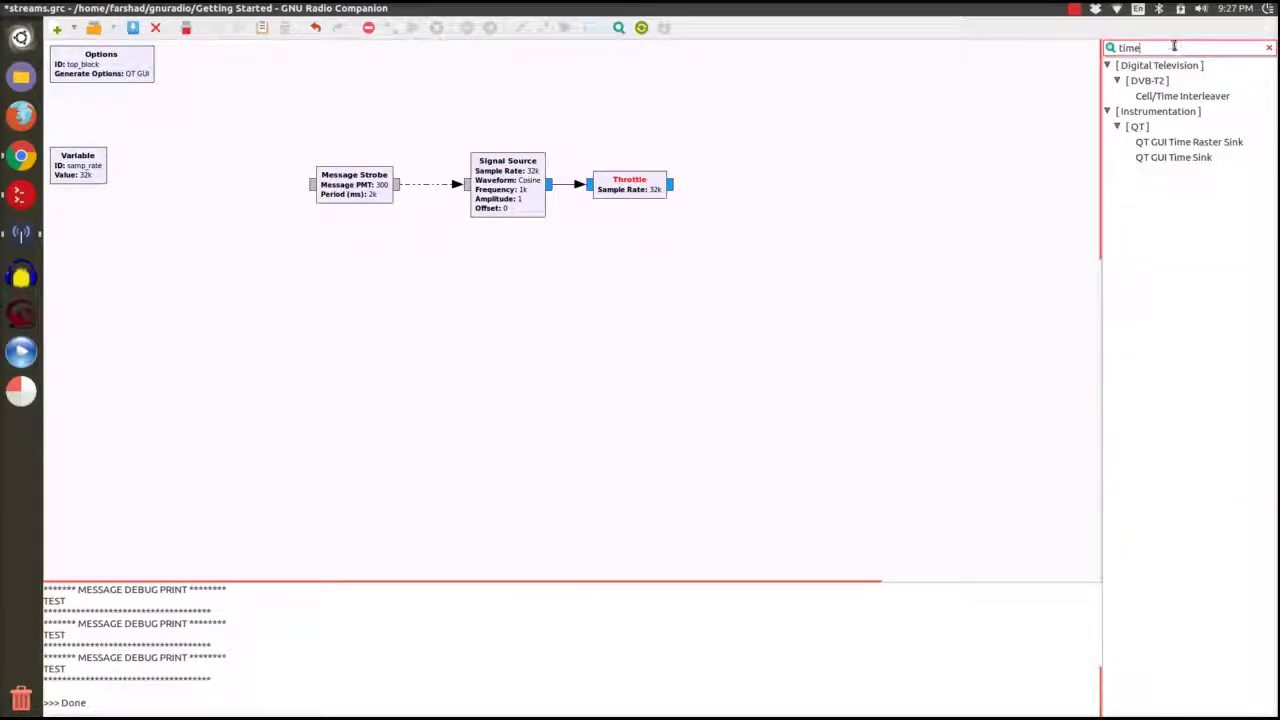
pyautogui.doubleClick(1170, 156)
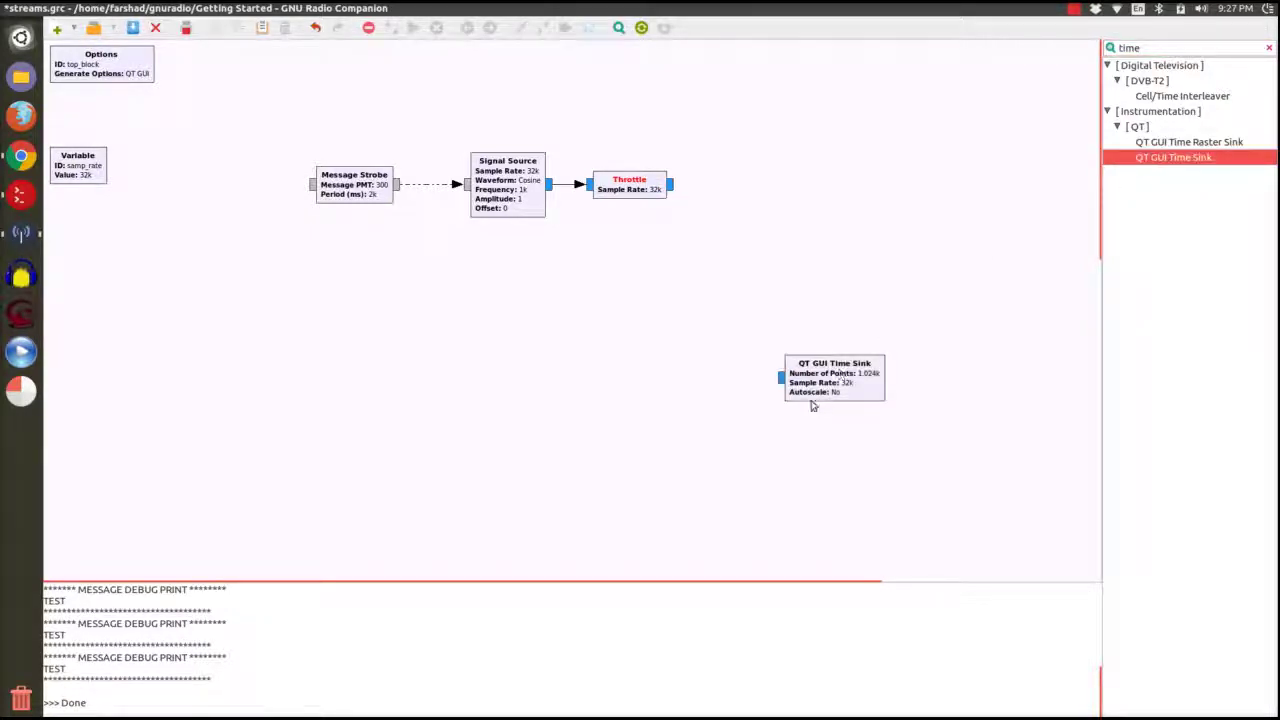
pyautogui.moveTo(818, 398); pyautogui.dragTo(750, 193)
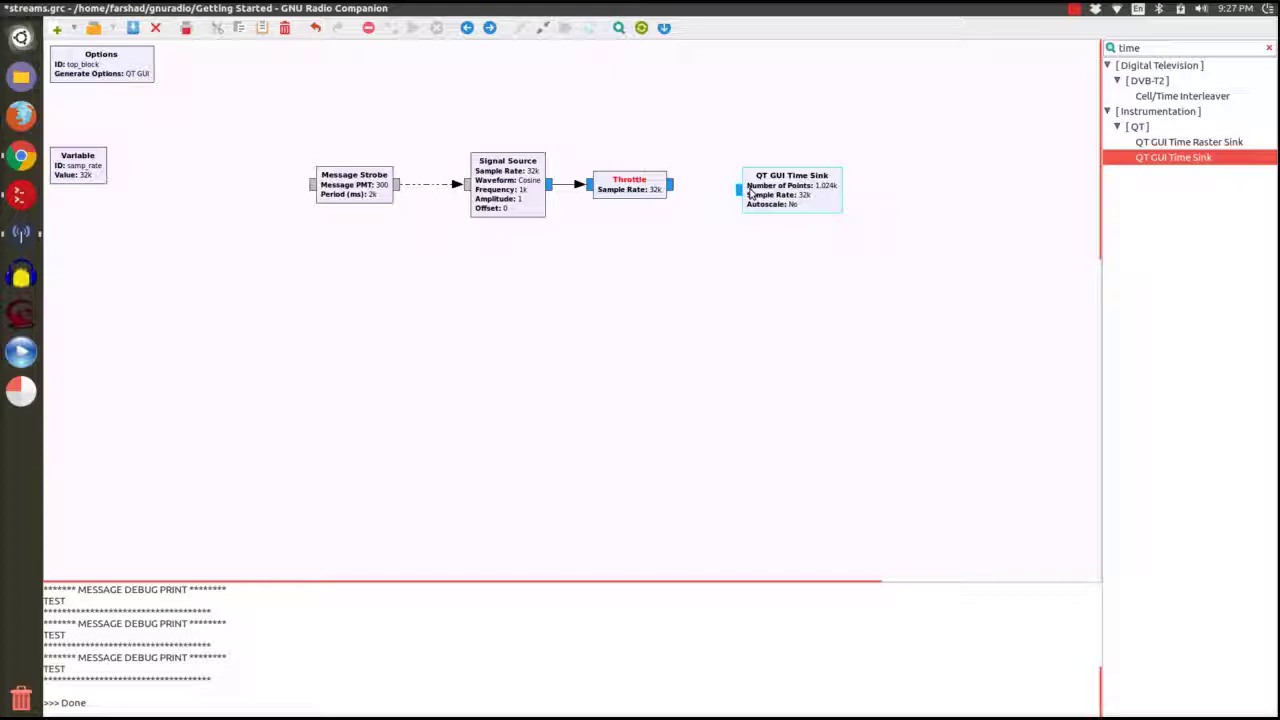
pyautogui.click(675, 184)
pyautogui.click(736, 190)
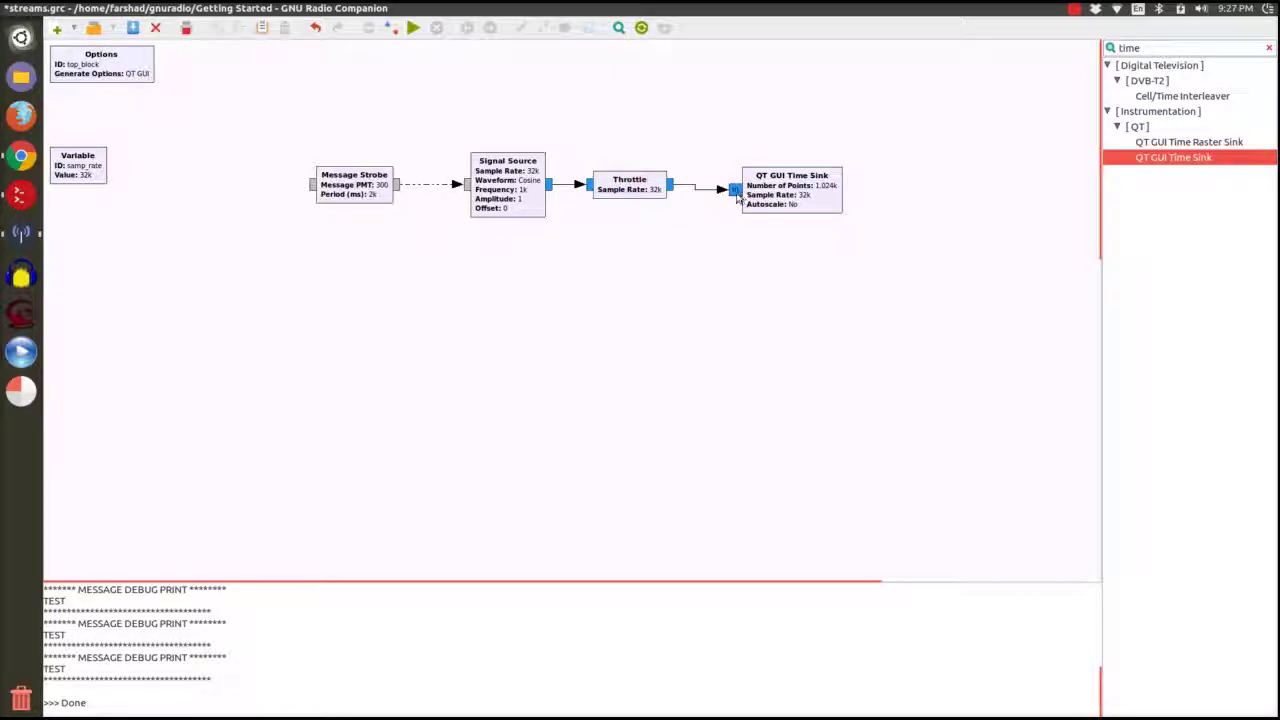
# - Run the flow graph to view the 300 Hz signal, then close the plot window
pyautogui.click(416, 30)
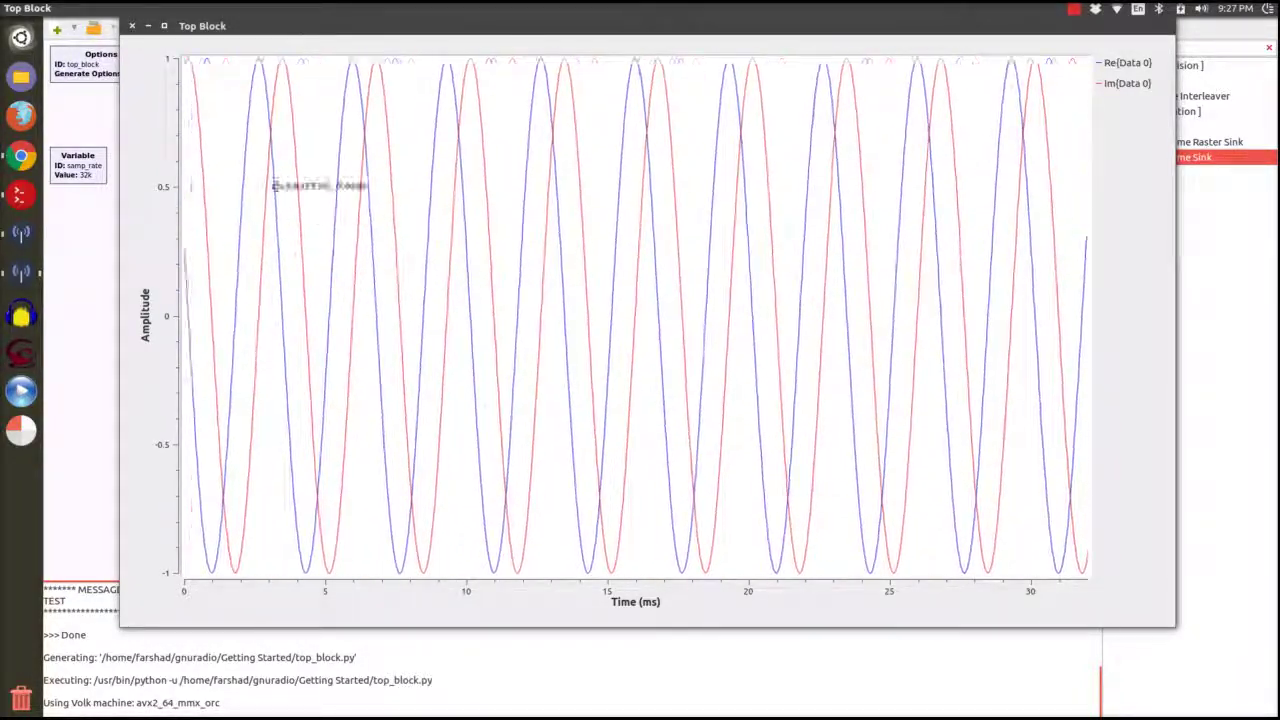
pyautogui.click(133, 25)
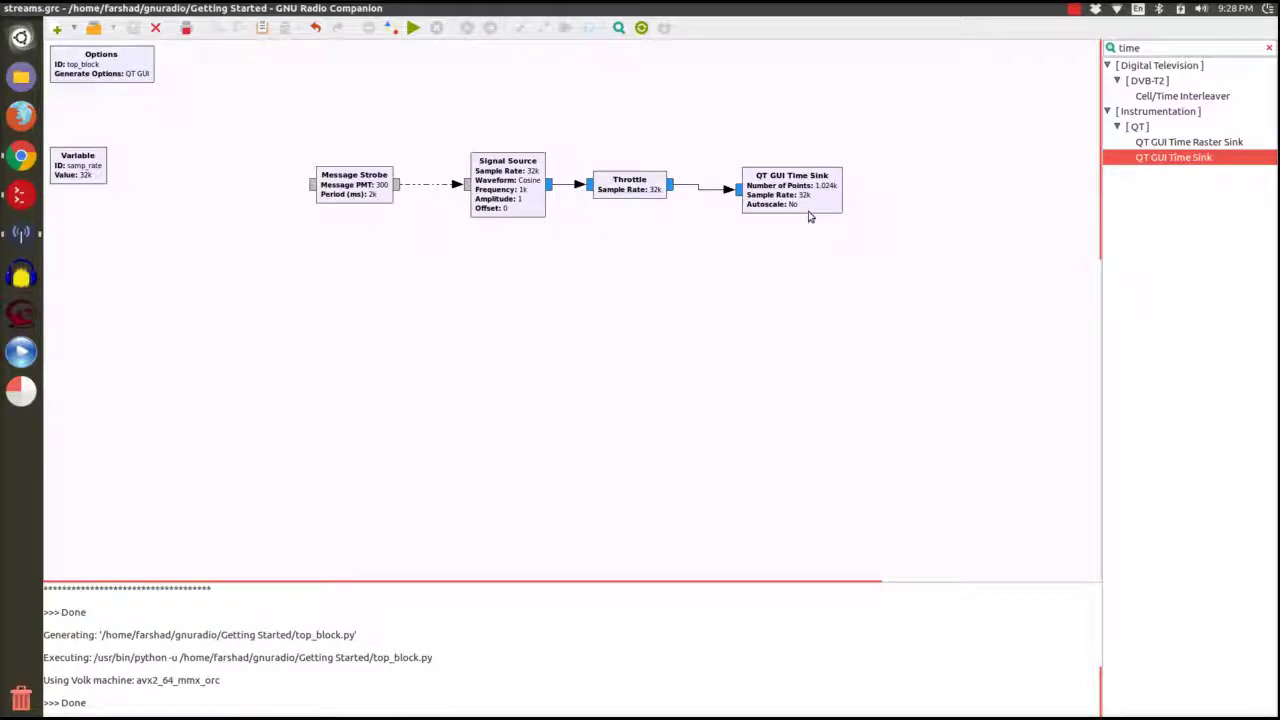
pyautogui.click(1233, 52)
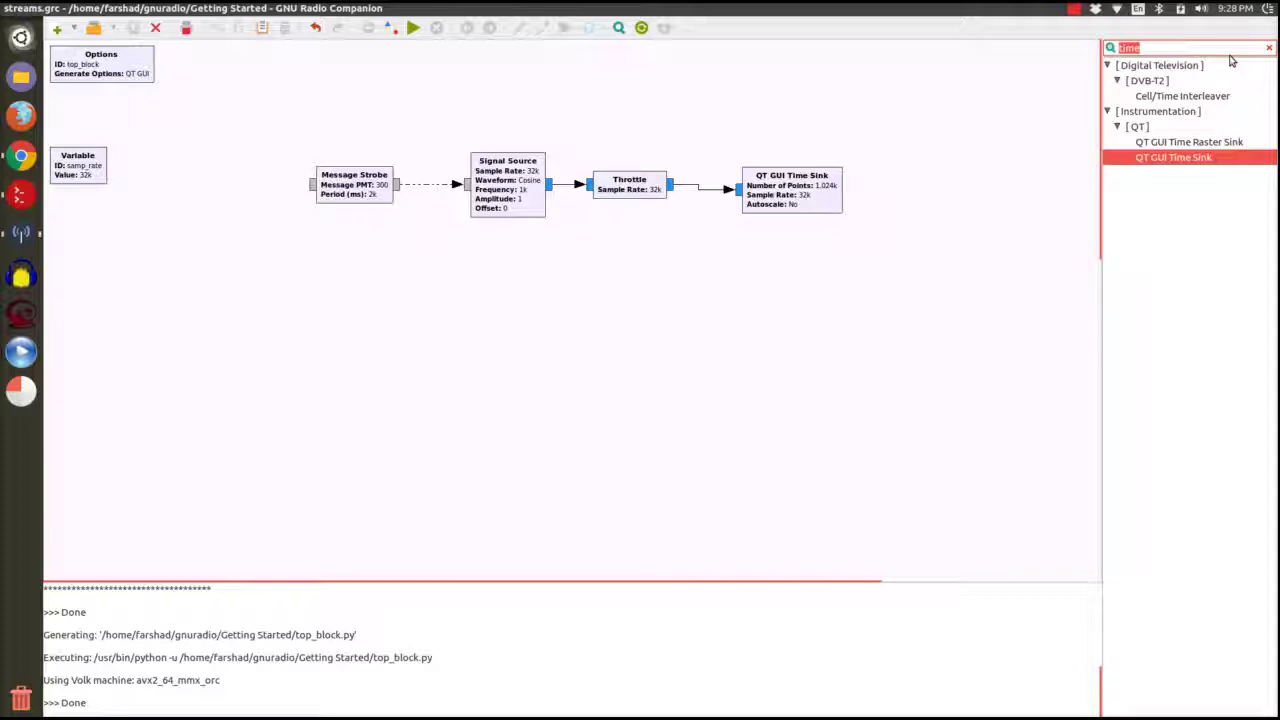
# - Add a Stream to Tagged Stream block and delete the Signal Source–Throttle connection
pyautogui.write('stream')
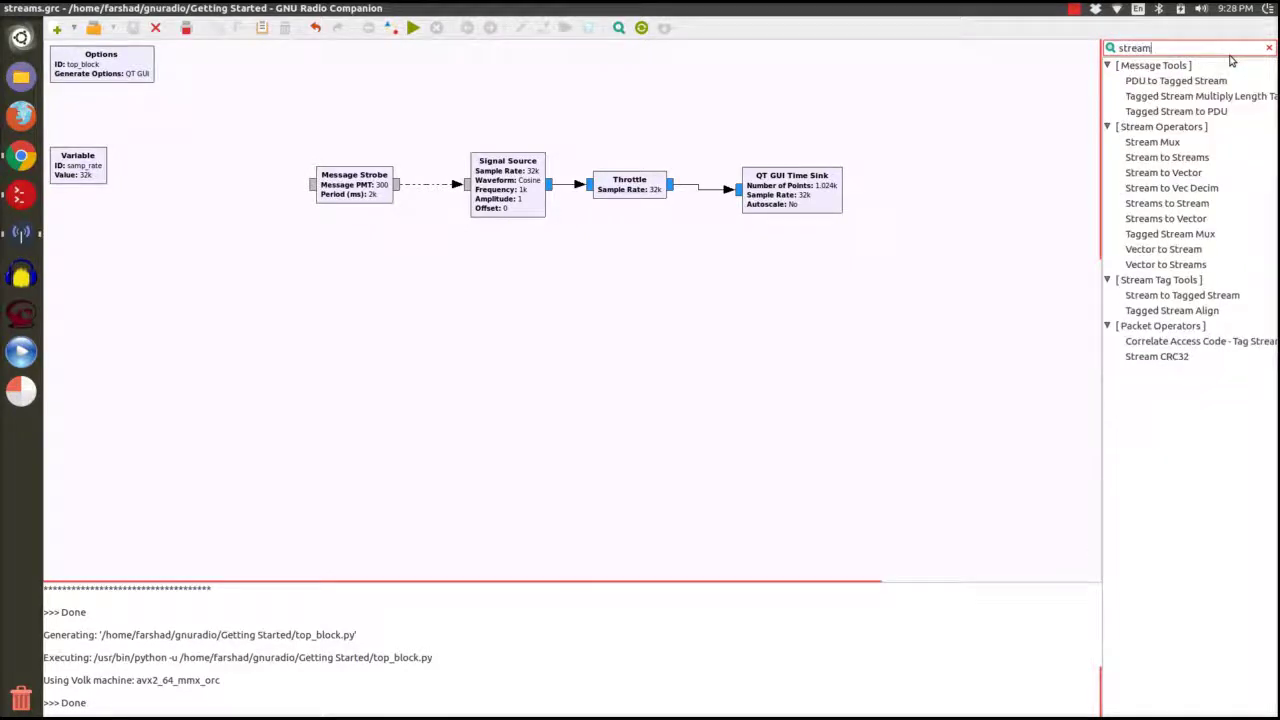
pyautogui.write(' to')
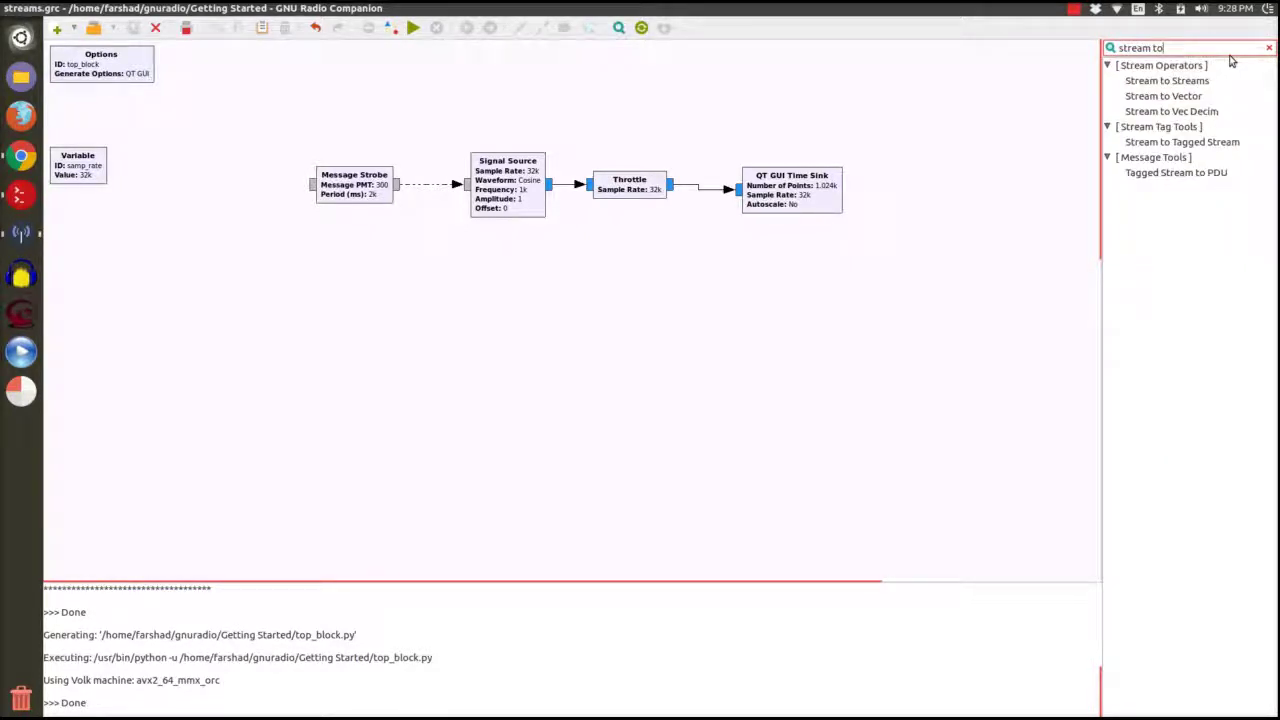
pyautogui.click(1168, 142)
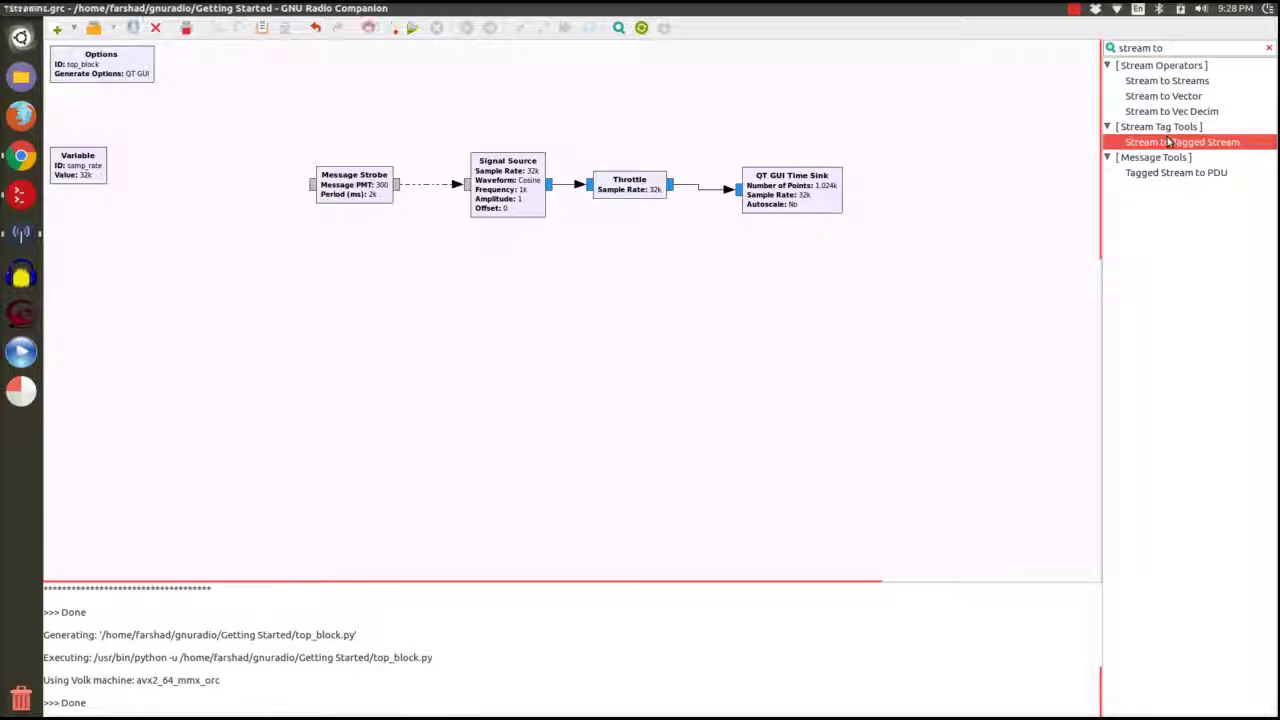
pyautogui.doubleClick(1168, 142)
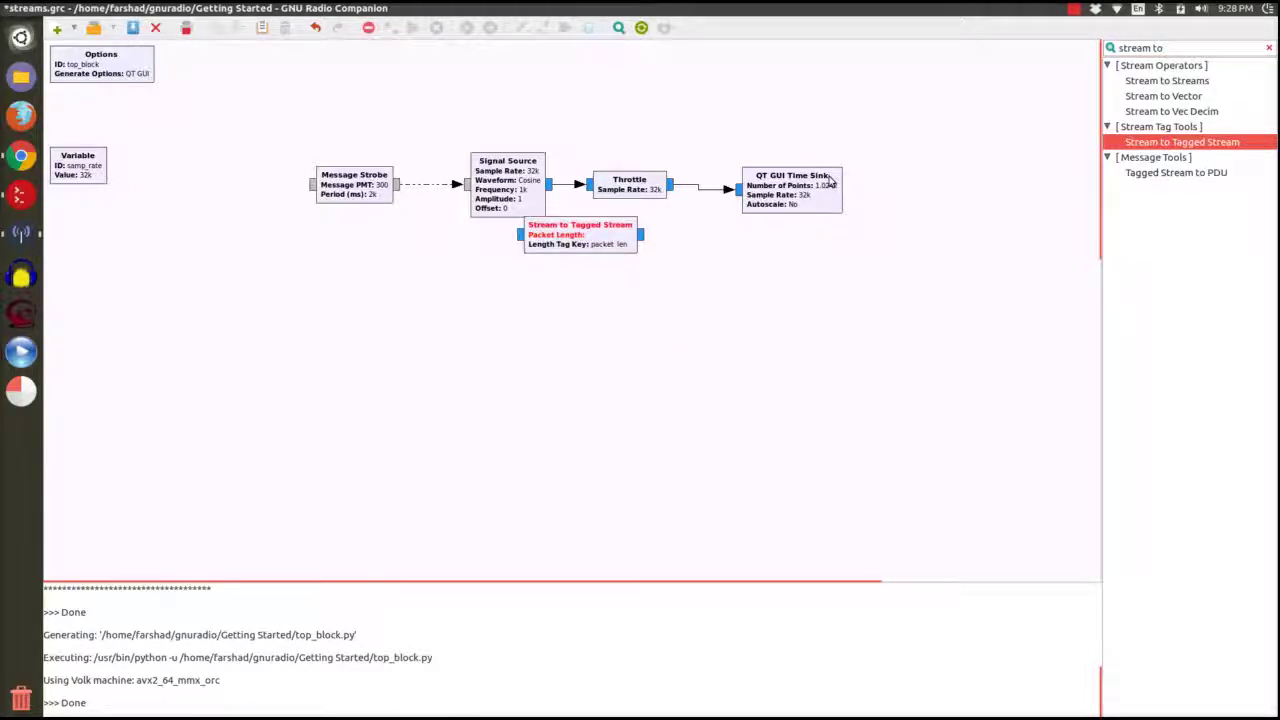
pyautogui.click(575, 188)
pyautogui.press('Delete')
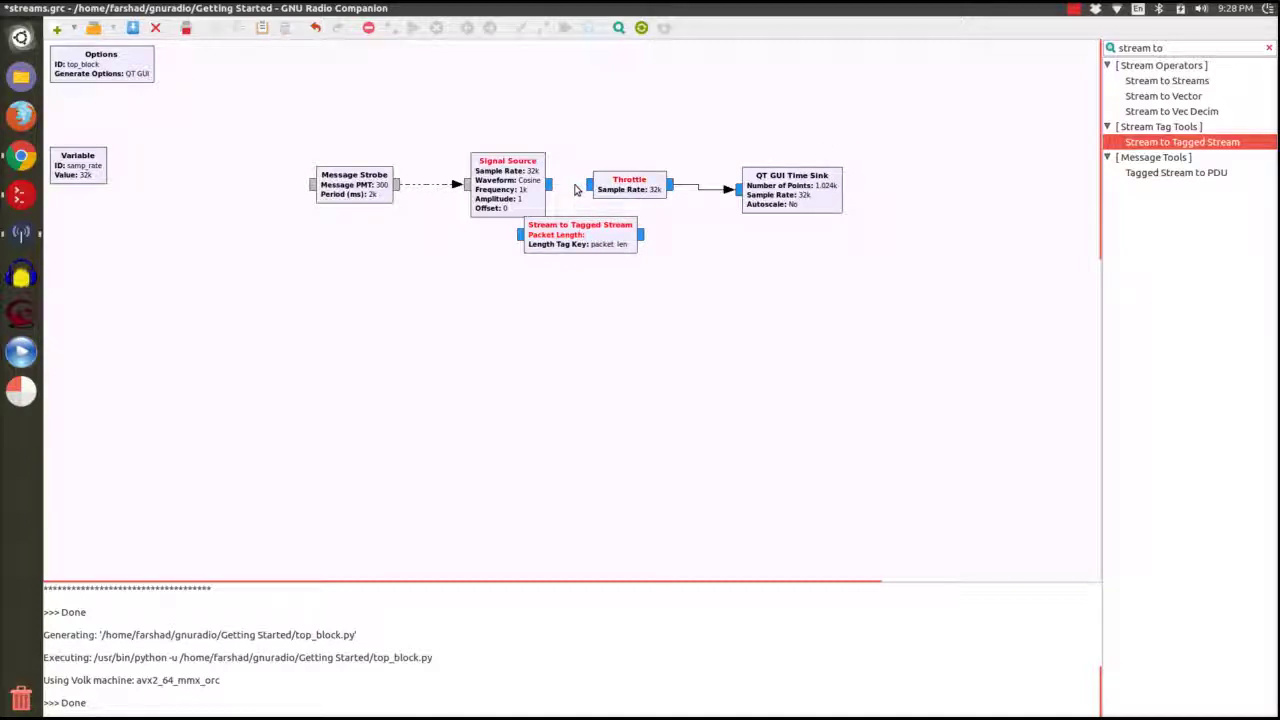
# - Shift Throttle and Time Sink right, then wire Signal Source → Stream to Tagged Stream → Throttle
pyautogui.moveTo(872, 137); pyautogui.dragTo(862, 181)
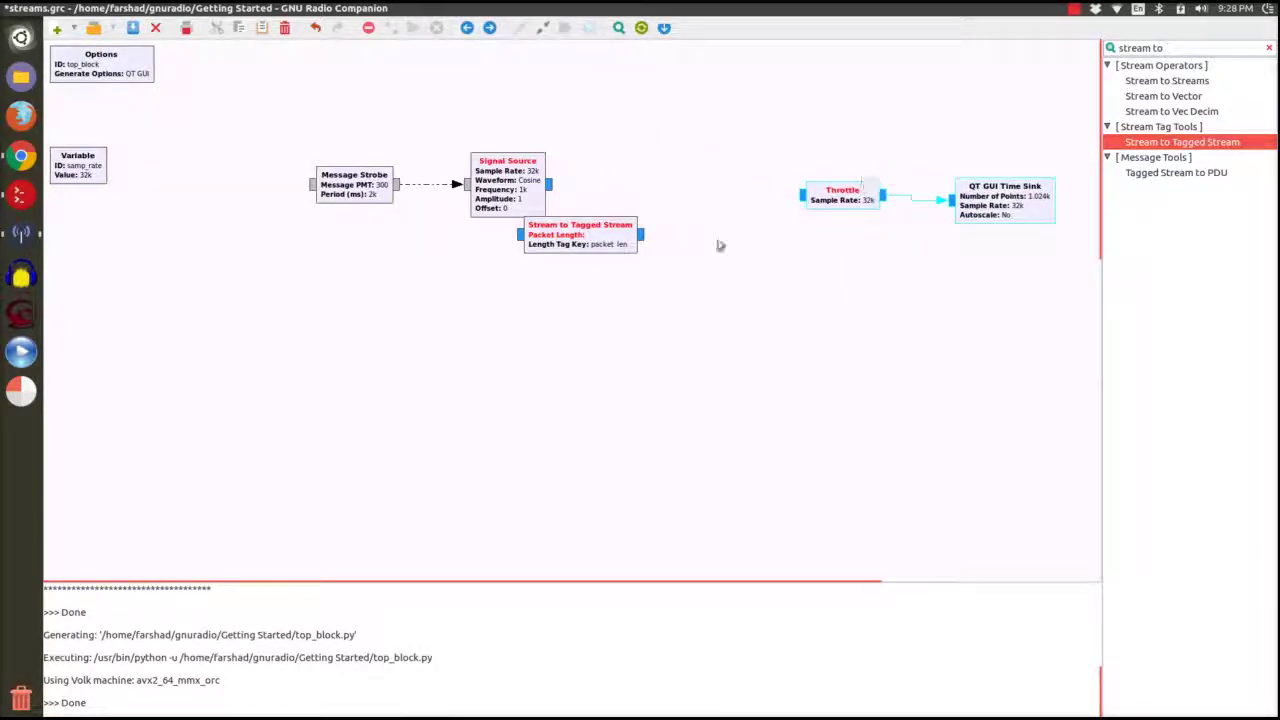
pyautogui.moveTo(555, 240); pyautogui.dragTo(621, 183)
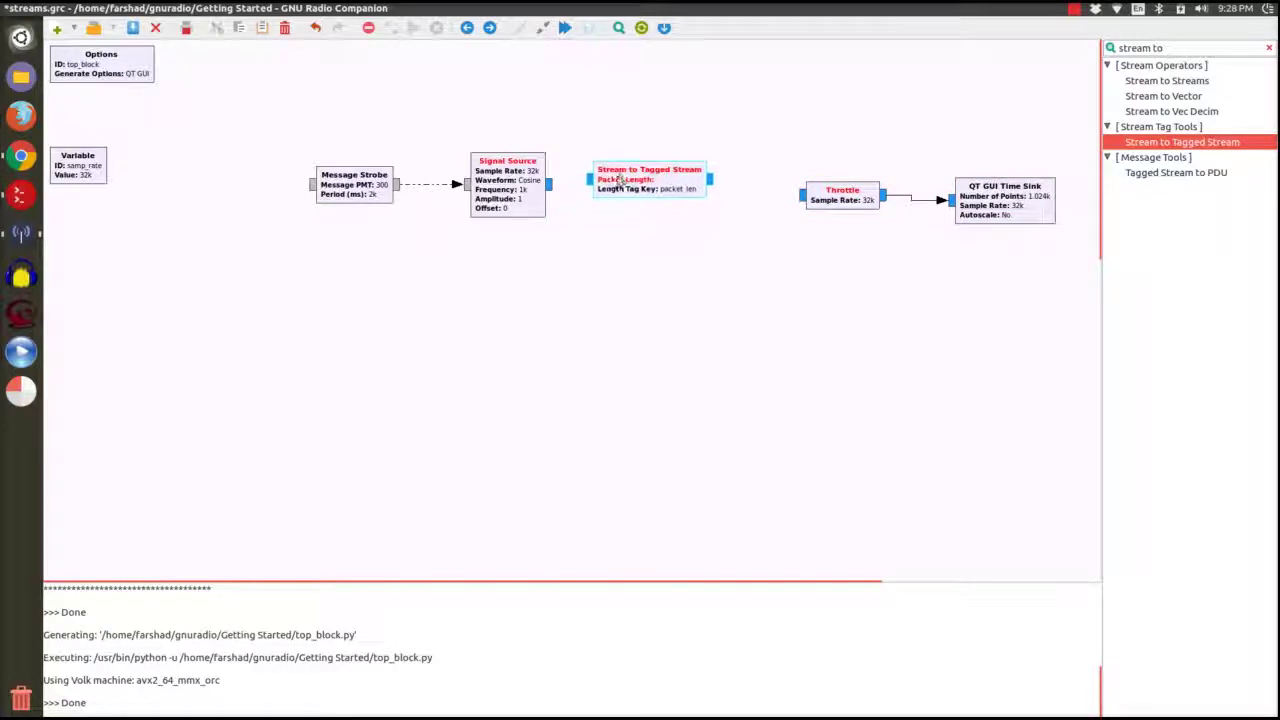
pyautogui.click(551, 184)
pyautogui.click(590, 182)
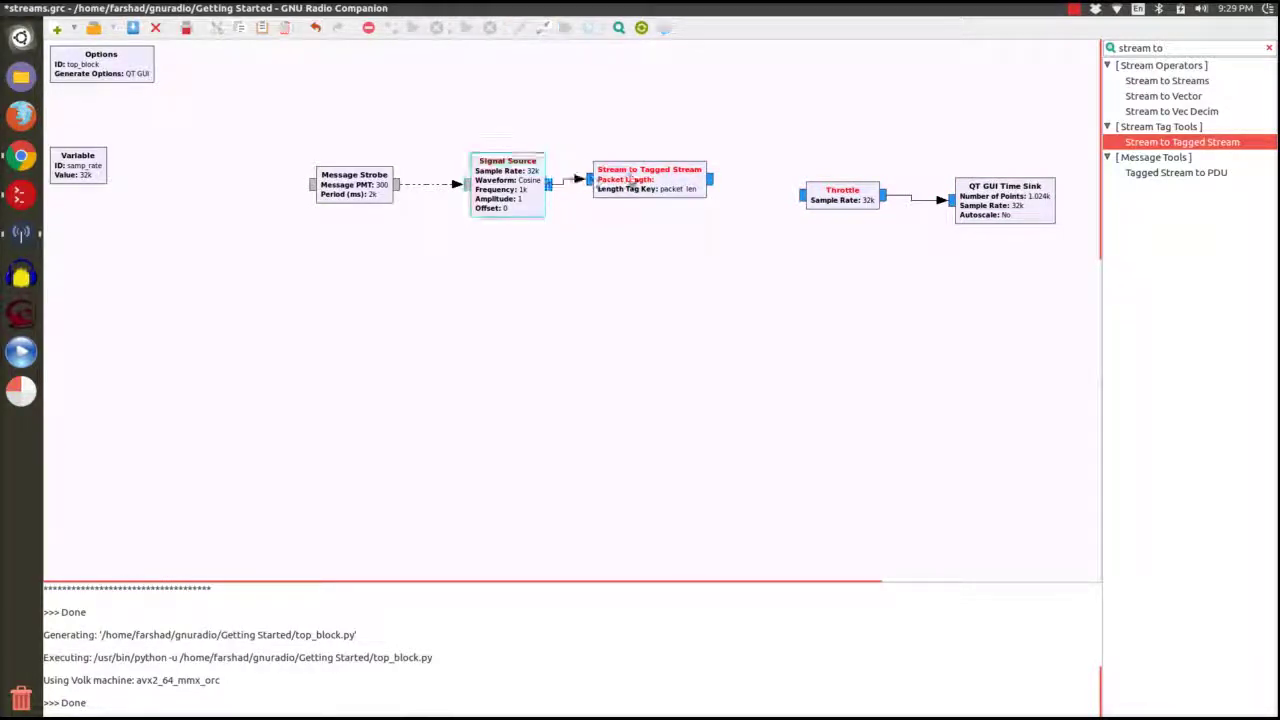
pyautogui.click(712, 179)
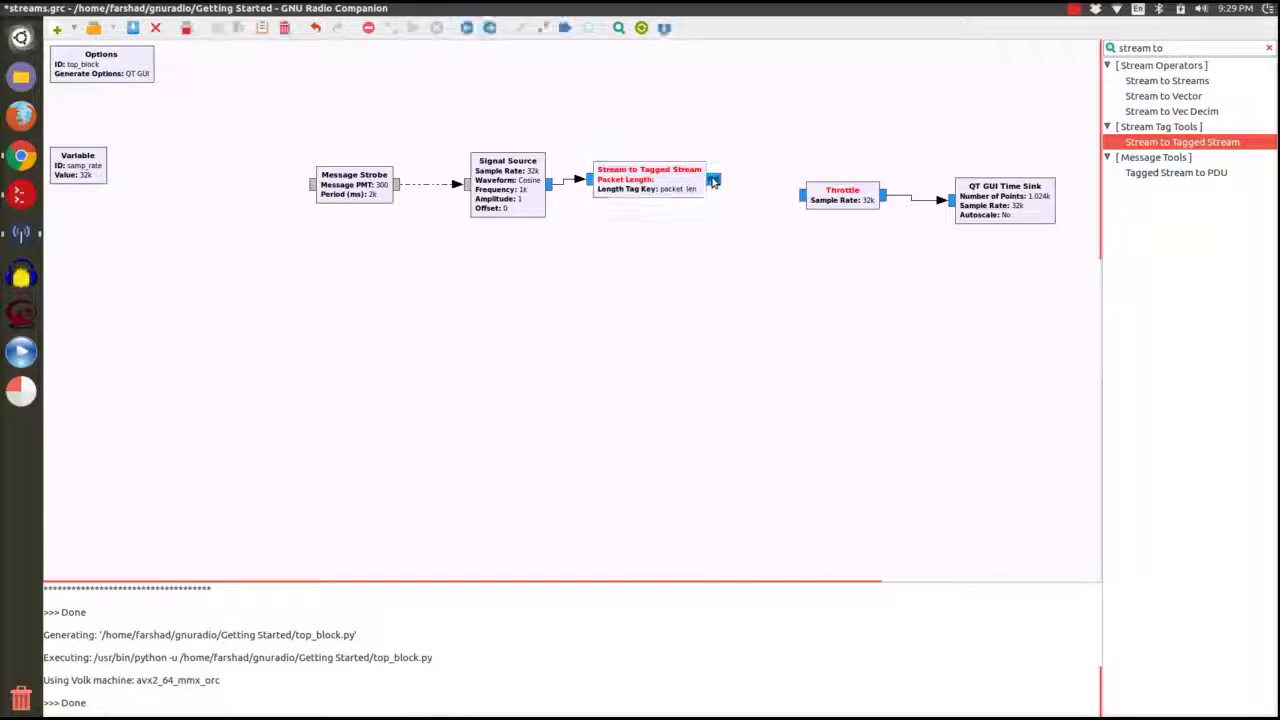
pyautogui.click(802, 197)
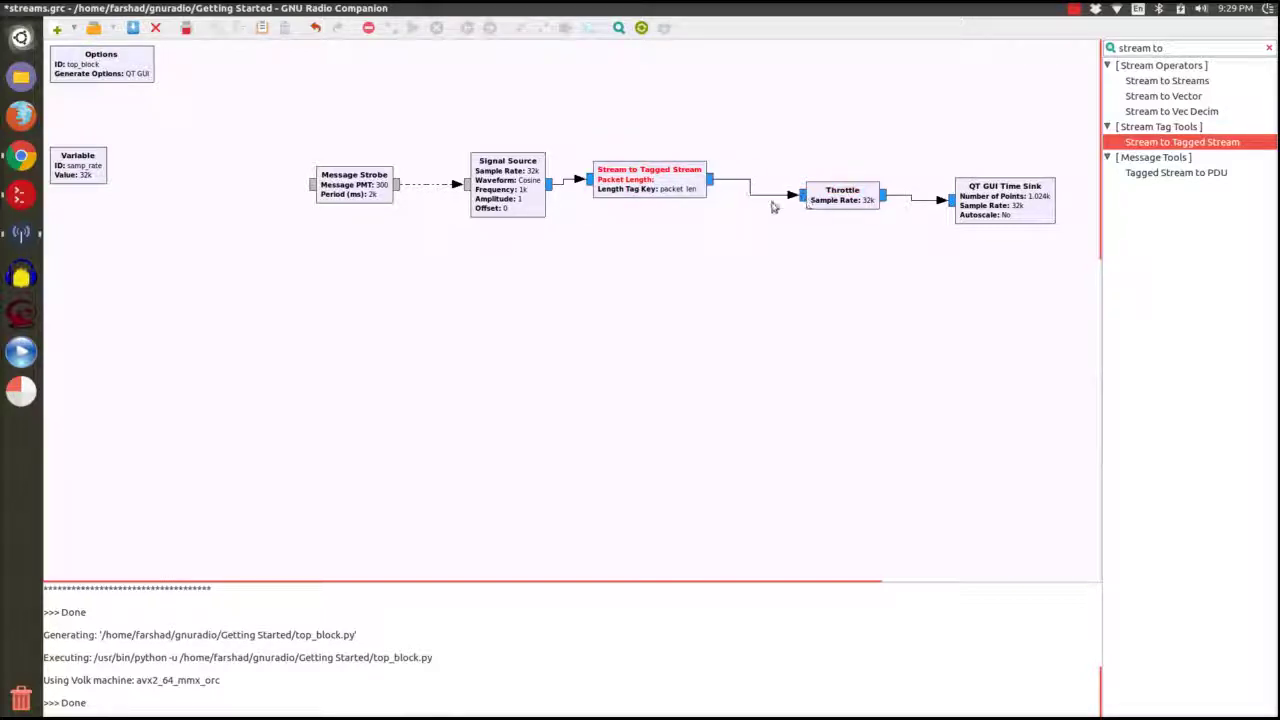
pyautogui.doubleClick(678, 188)
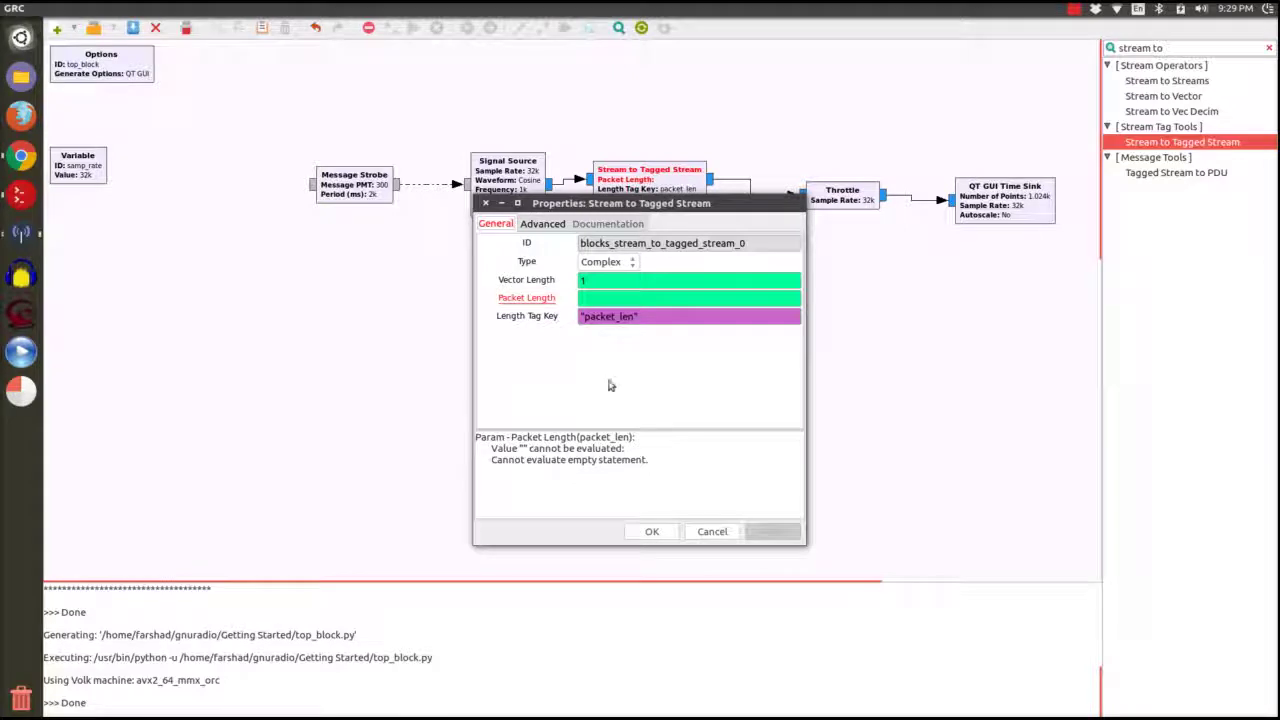
# - Enter 32000 as the Stream to Tagged Stream Packet Length and confirm
pyautogui.click(643, 295)
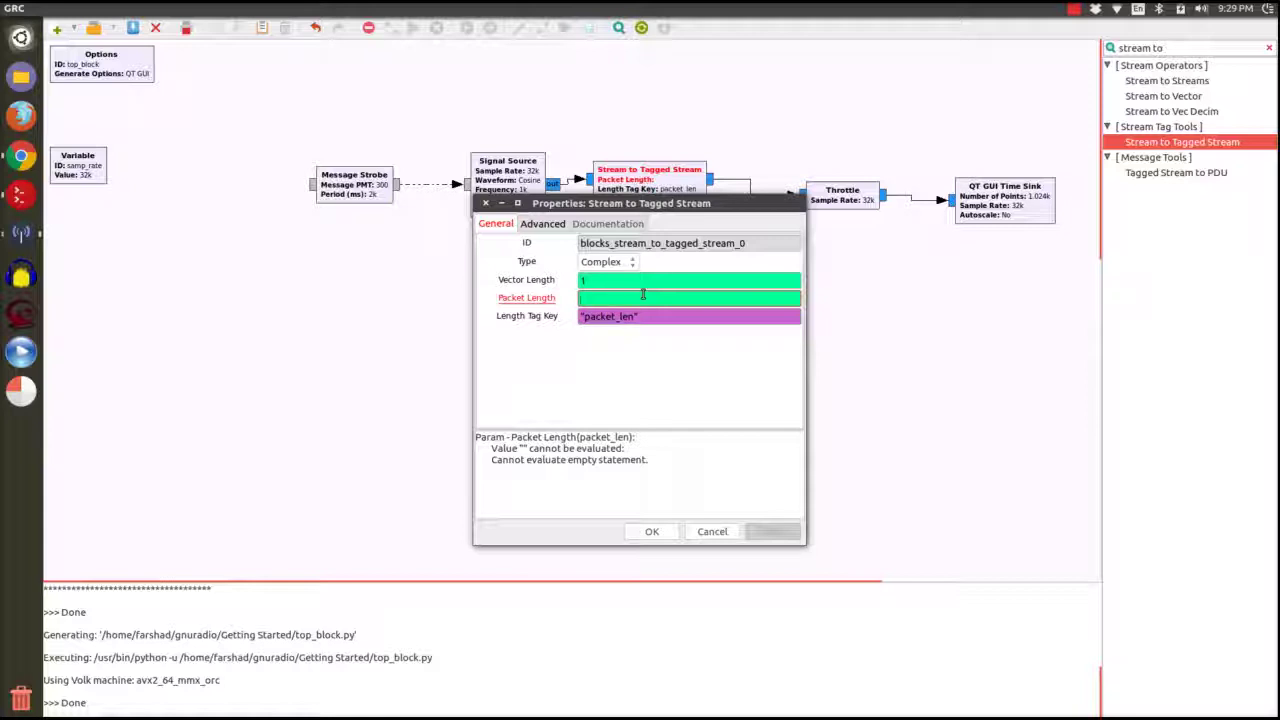
pyautogui.write('32')
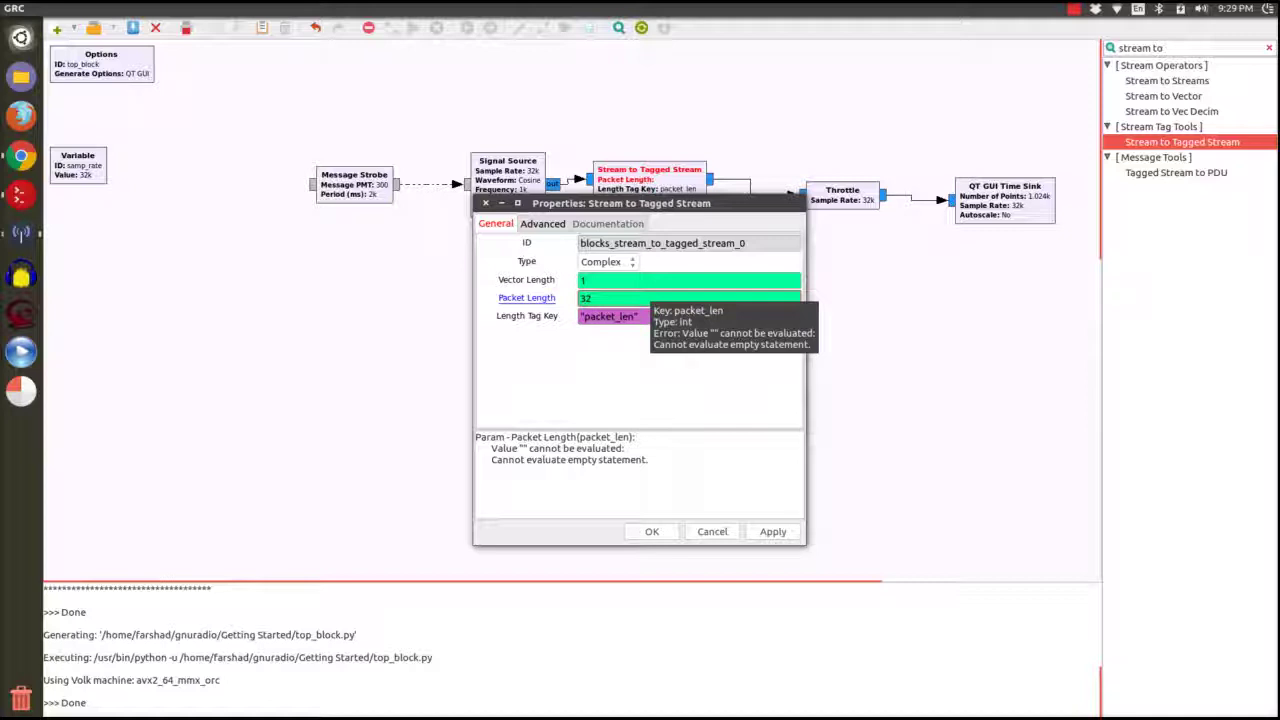
pyautogui.write('000')
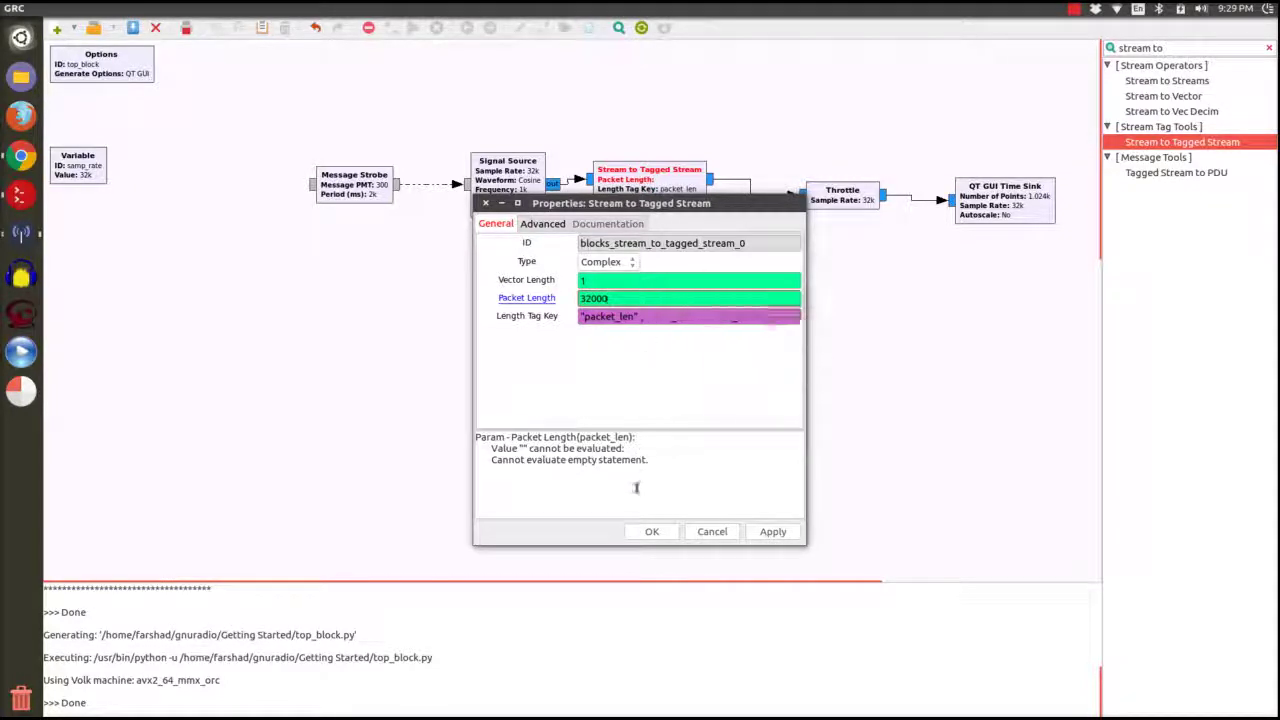
pyautogui.click(666, 532)
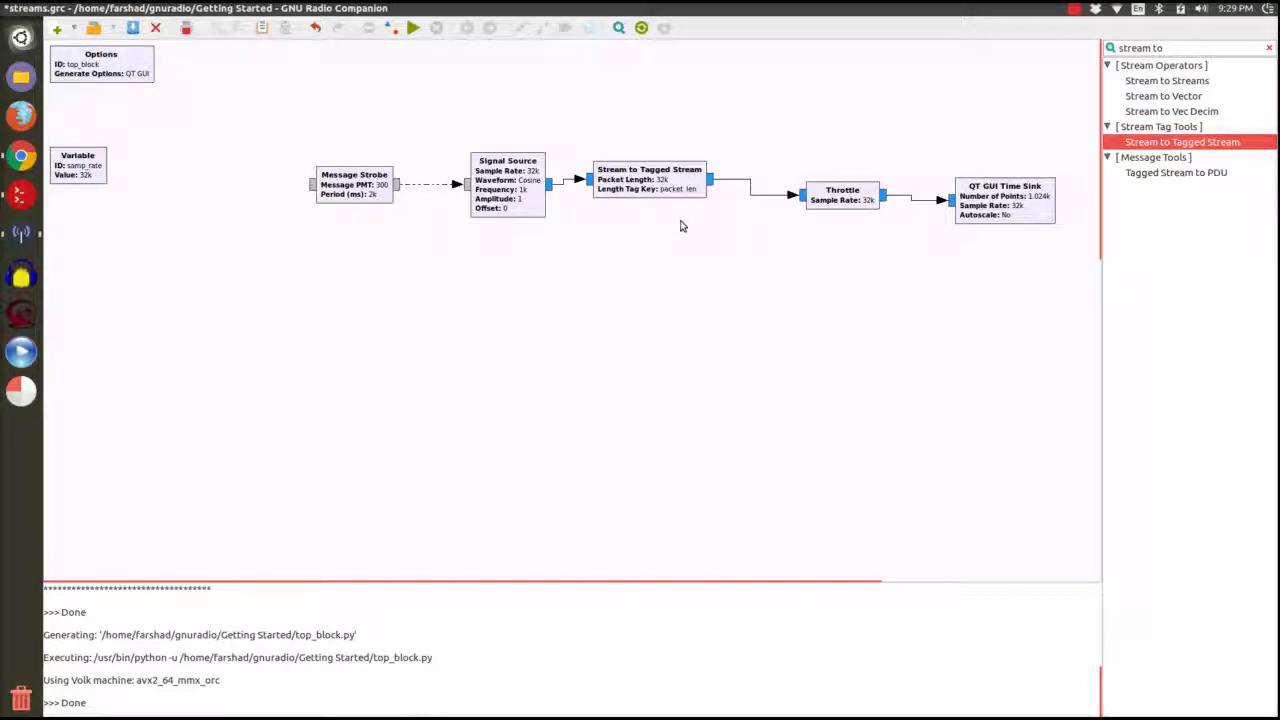
# - Save and run the tagged-stream flow graph, then close its time plot
pyautogui.click(410, 28)
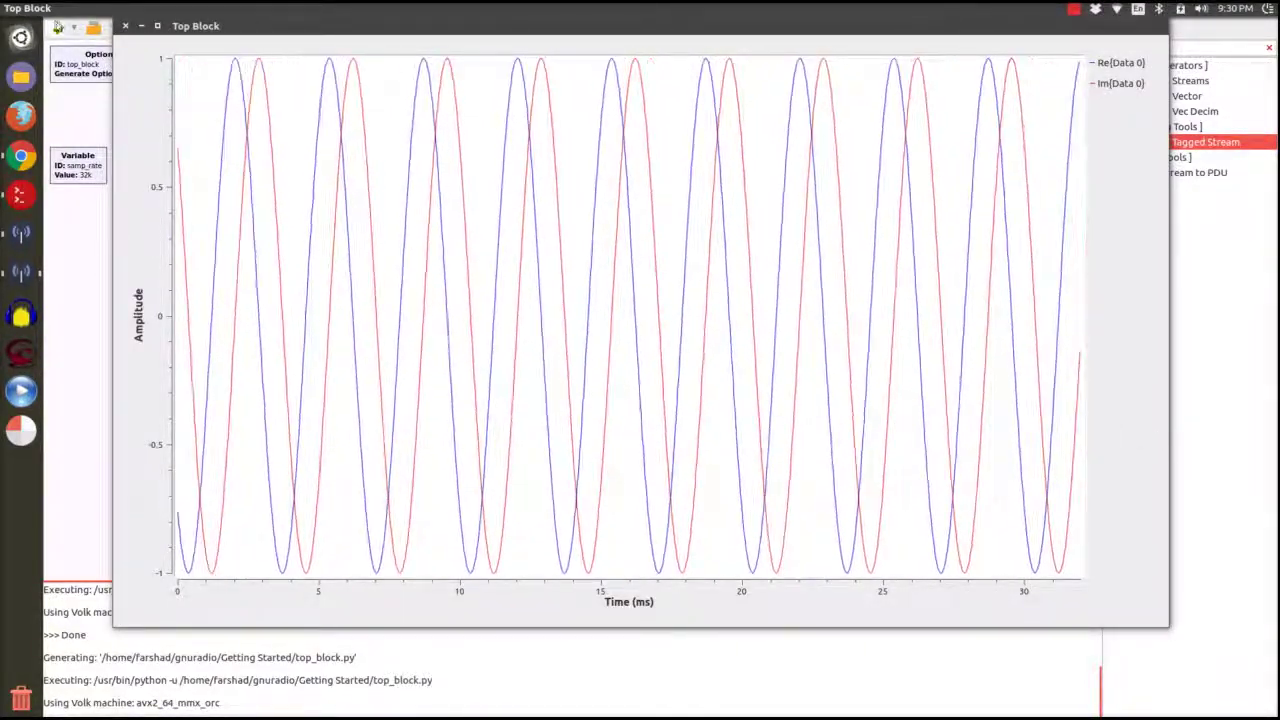
pyautogui.click(125, 26)
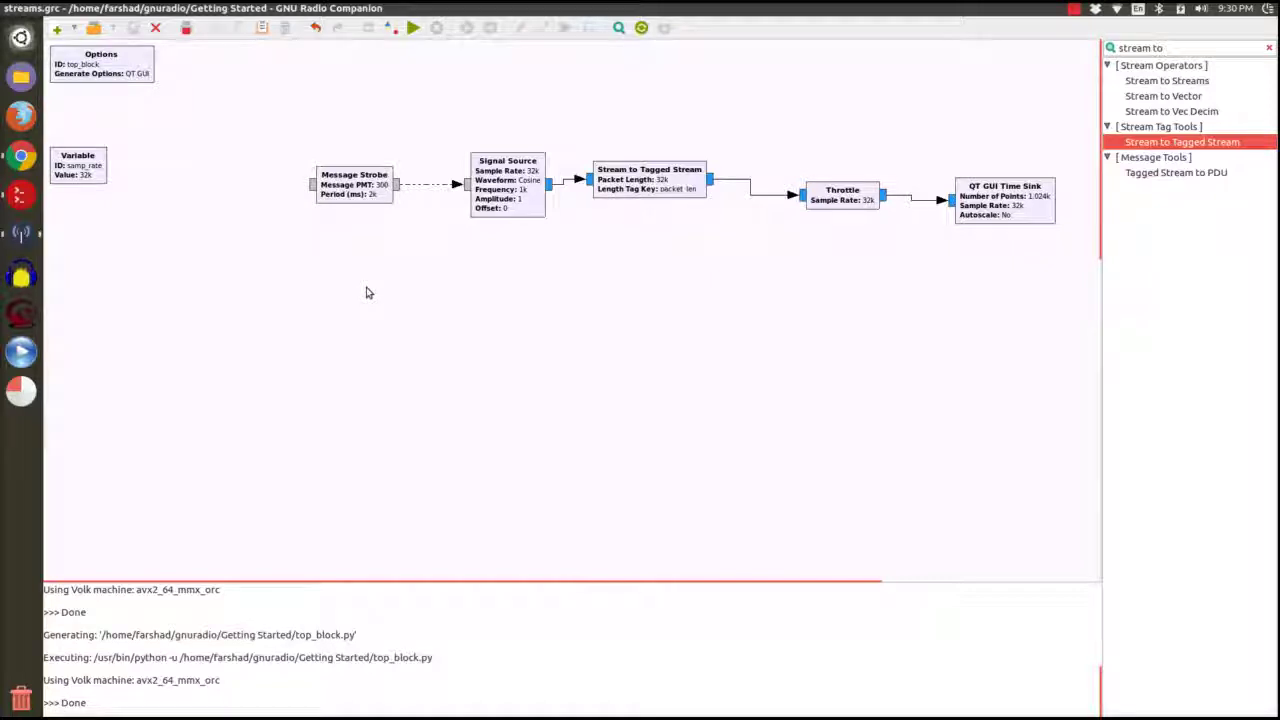
# - Set the QT GUI Time Sink Trigger Mode to Tag with Trigger Tag Key 'packet_len'
pyautogui.click(1005, 220)
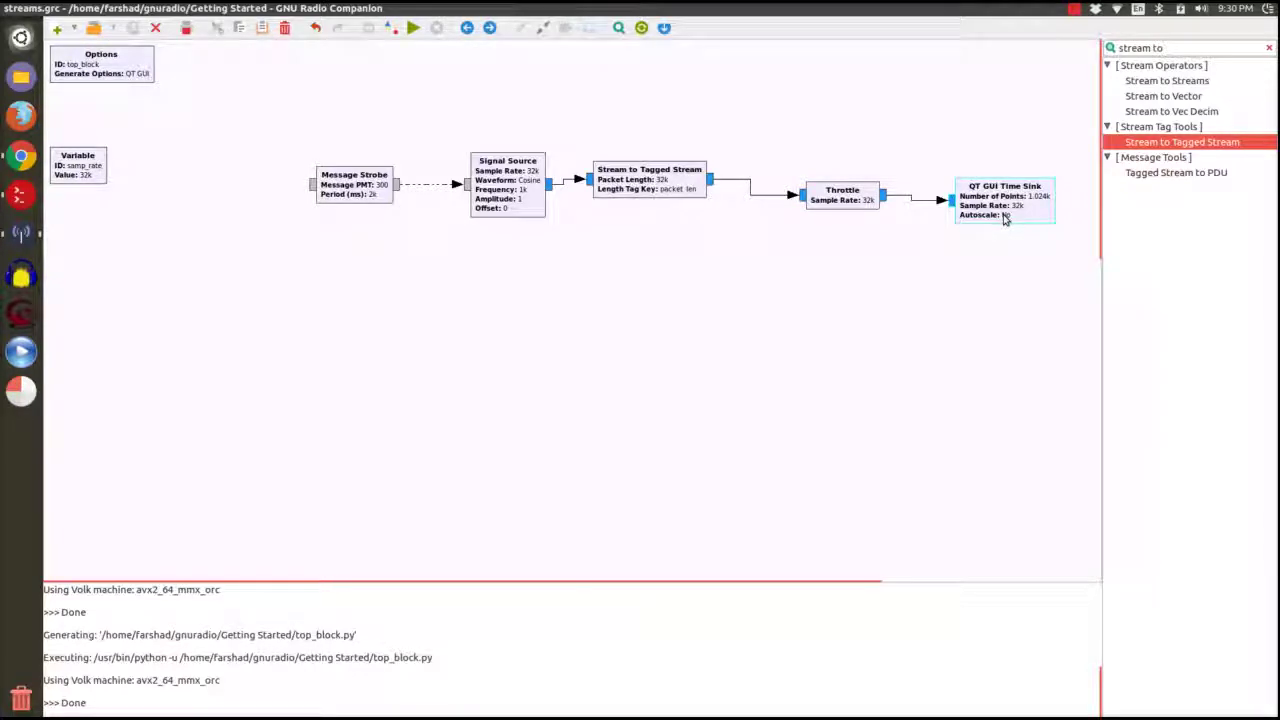
pyautogui.doubleClick(1005, 220)
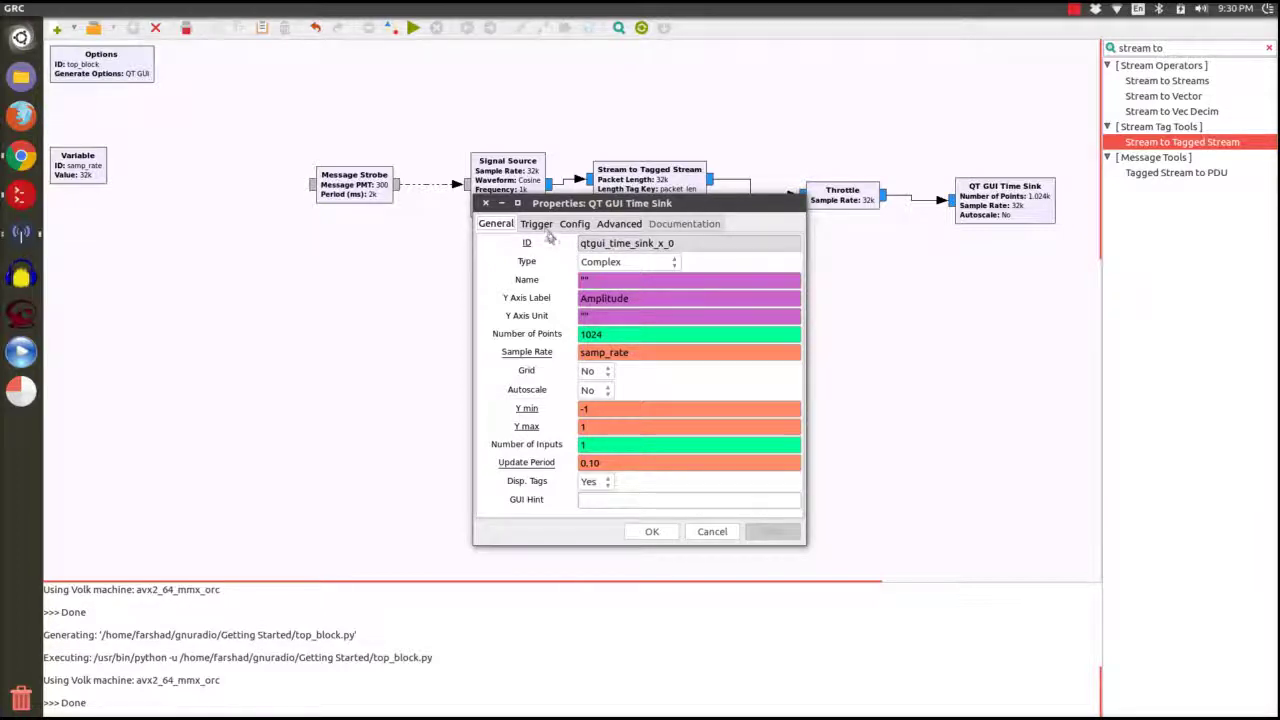
pyautogui.click(540, 225)
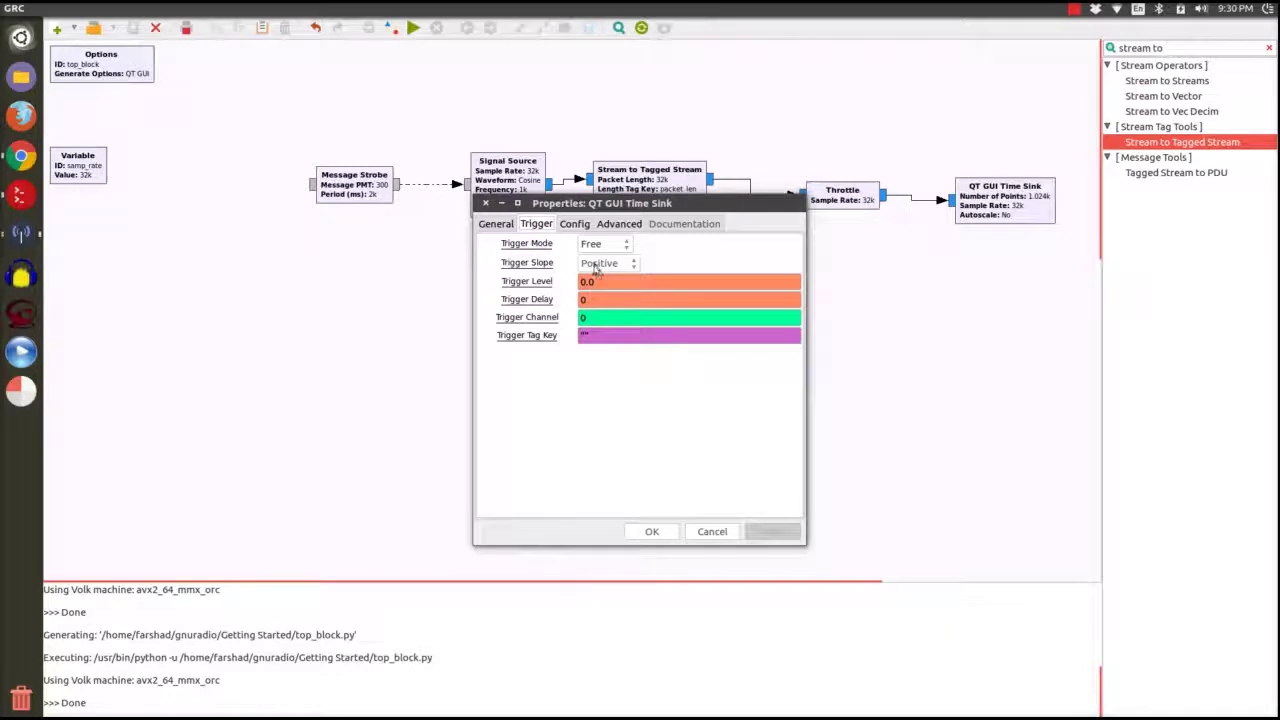
pyautogui.click(609, 247)
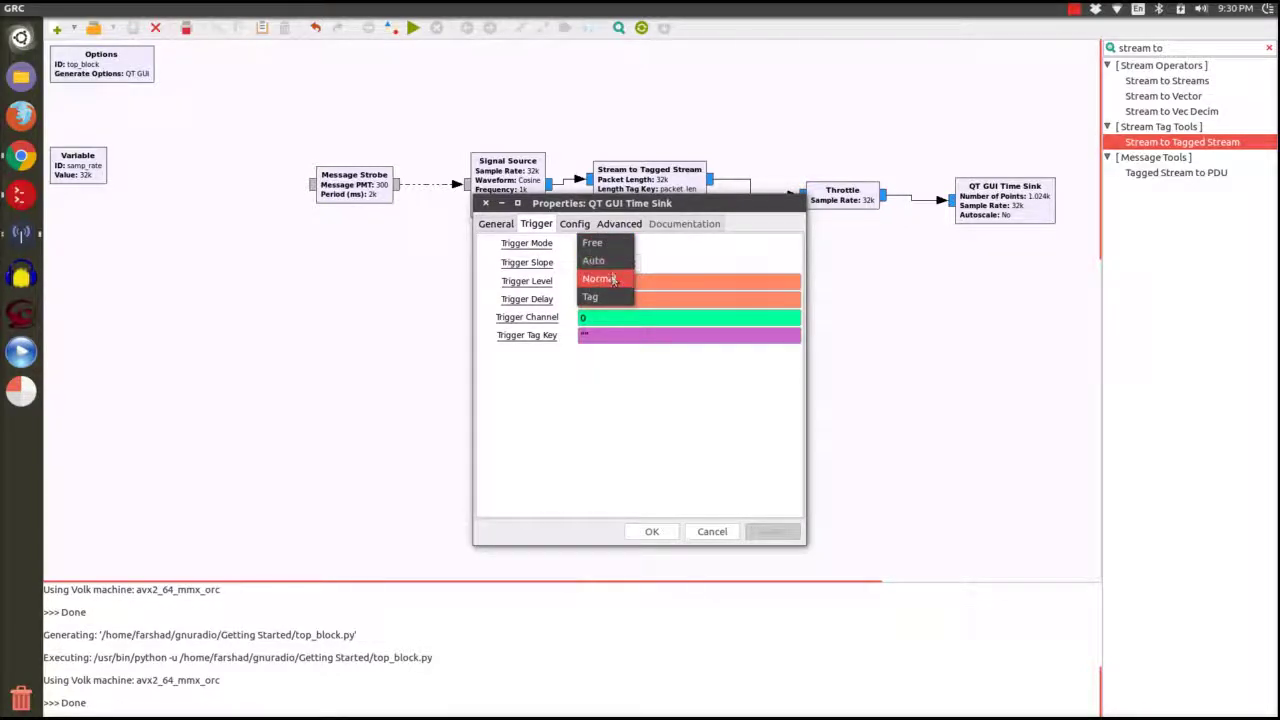
pyautogui.click(615, 296)
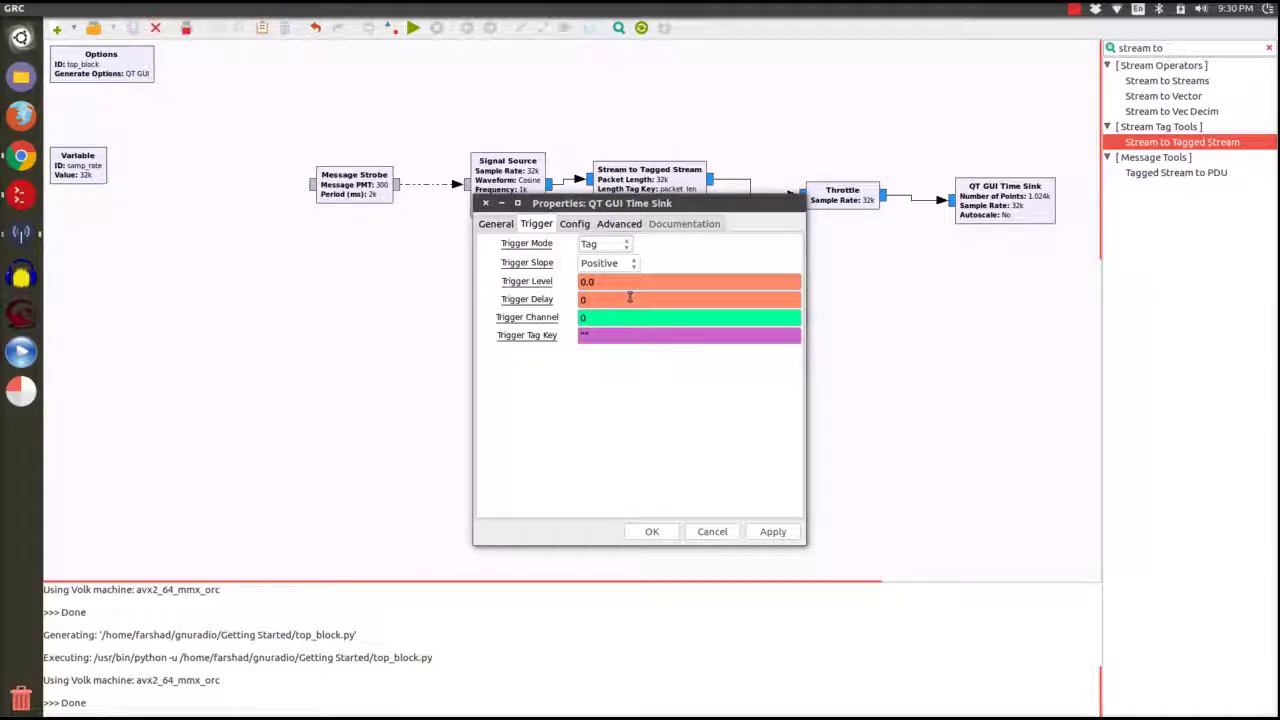
pyautogui.doubleClick(585, 337)
pyautogui.write("'")
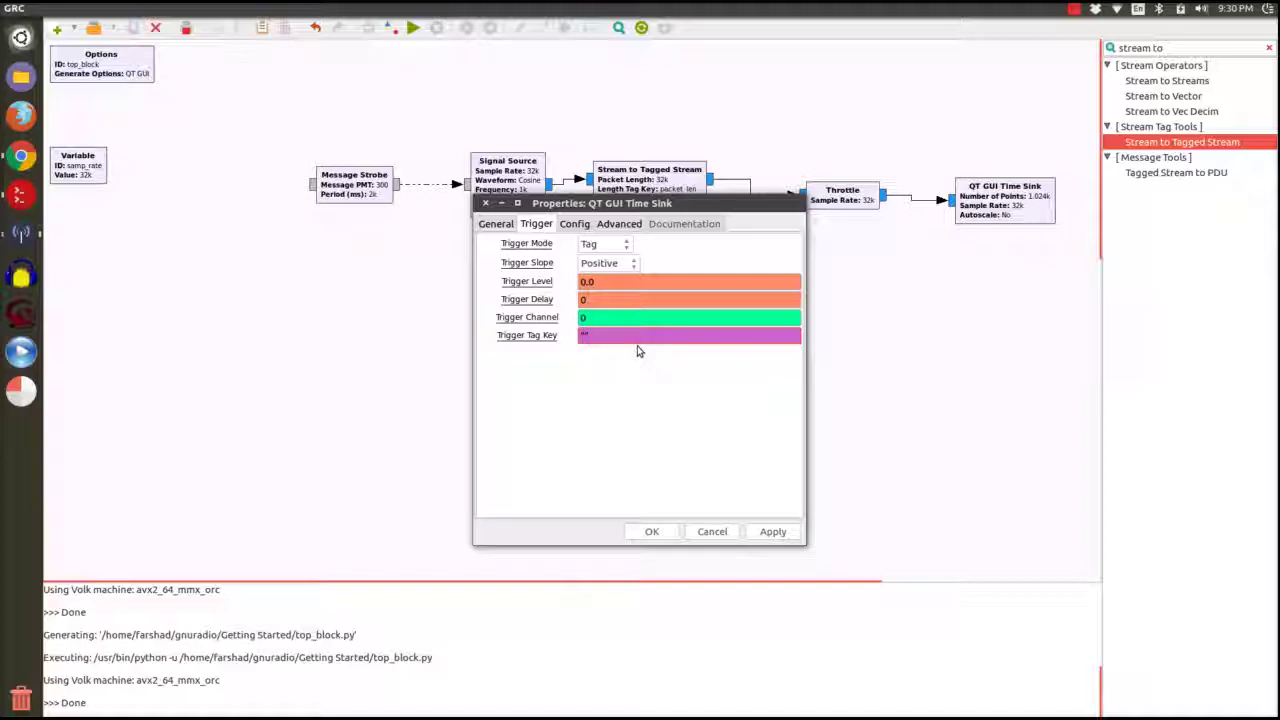
pyautogui.write('packet_len')
pyautogui.click(652, 533)
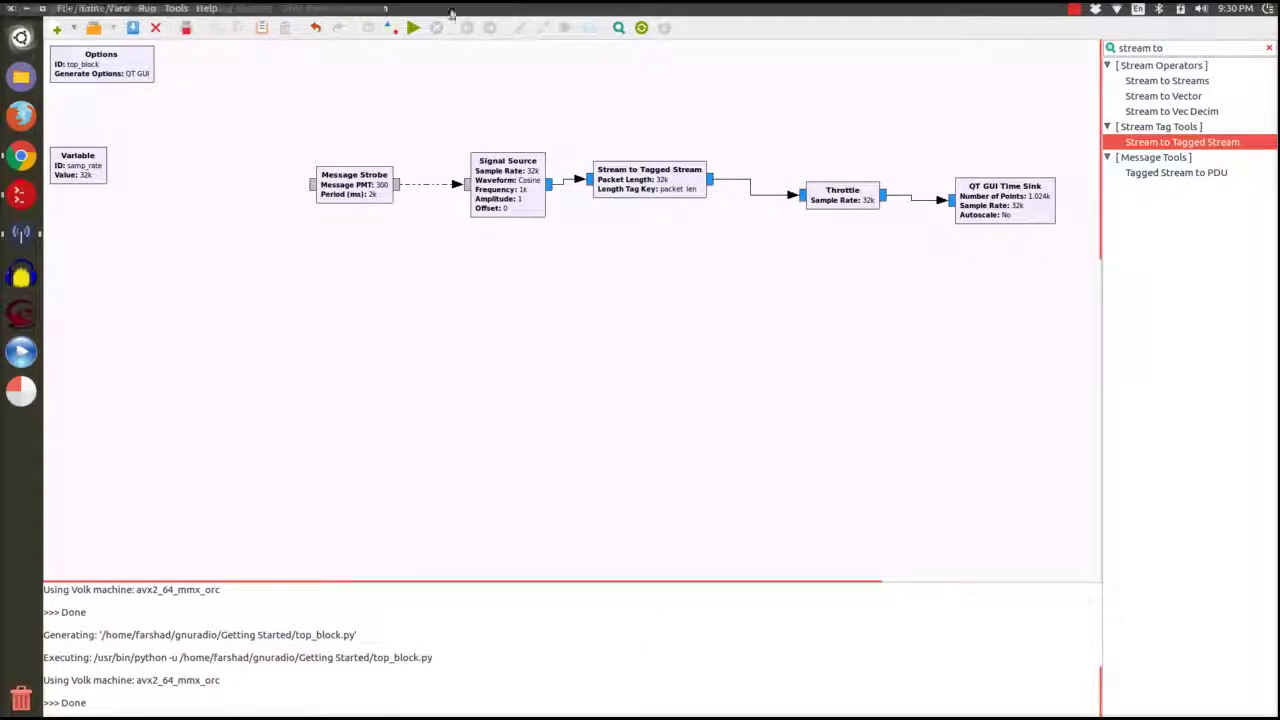
# - Save and execute the flow graph so the Top Block plot triggers on the packet_len tag of 32000
pyautogui.click(413, 29)
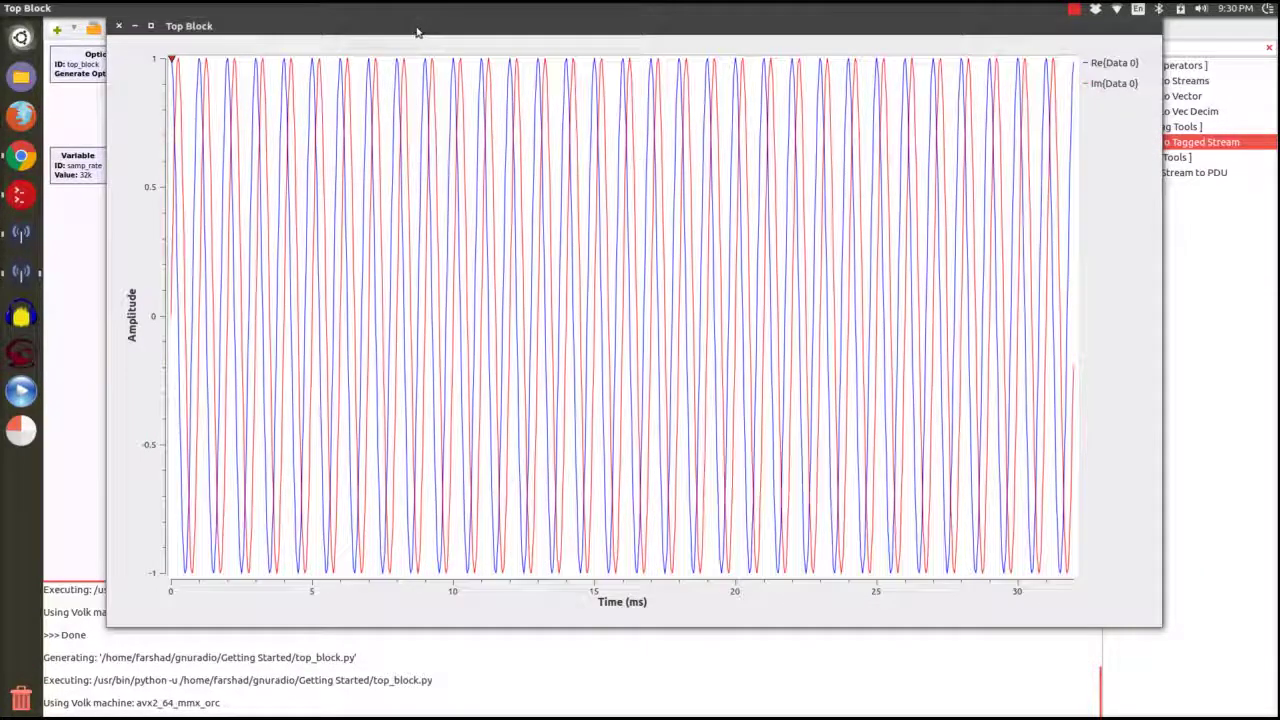